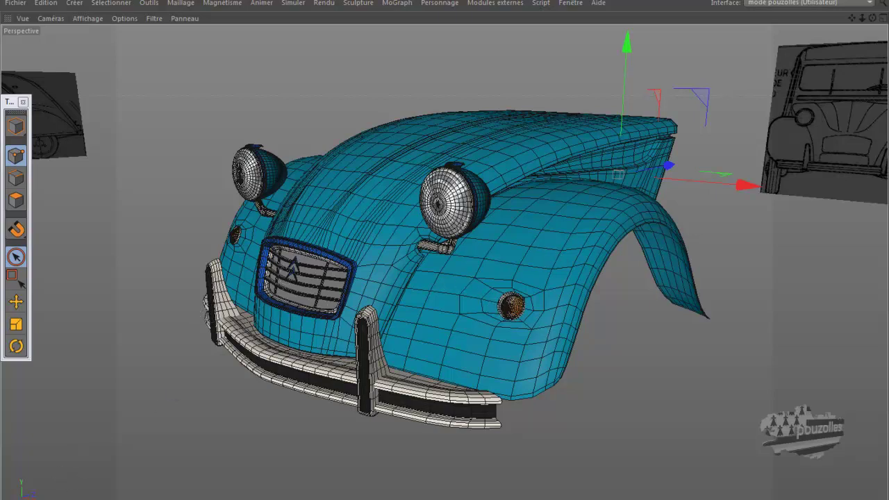
Set the render subdivision of the "no symetrie" subdivision surface to 2, matching the "carrosserie" subdivision surface.
{"action": "left_click", "coordinate": [61, 498]}
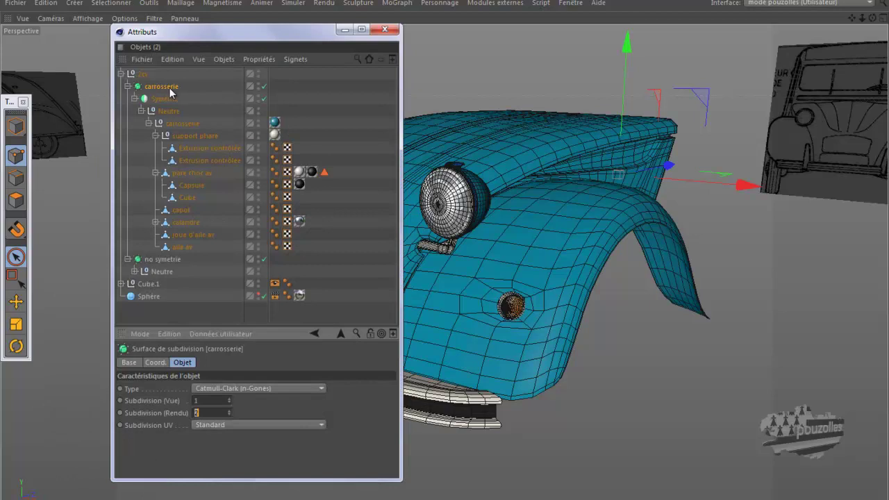
{"action": "left_click", "coordinate": [170, 89]}
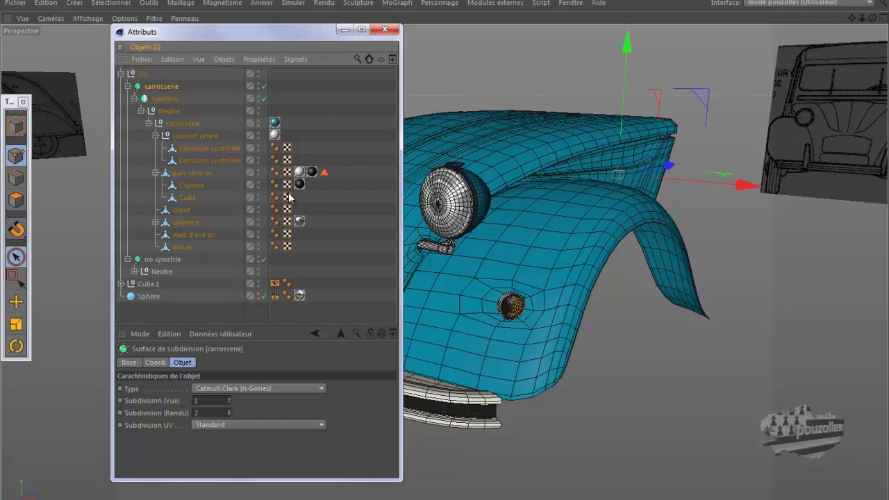
{"action": "left_click", "coordinate": [163, 260]}
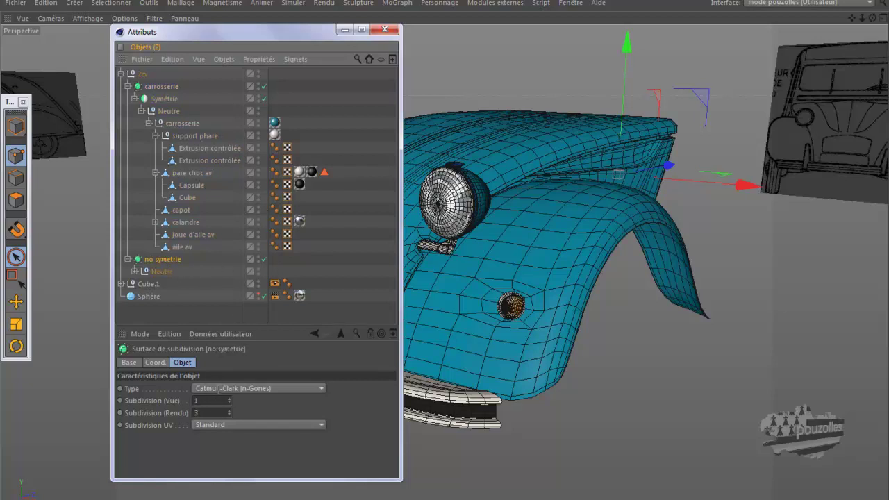
{"action": "left_click", "coordinate": [229, 415]}
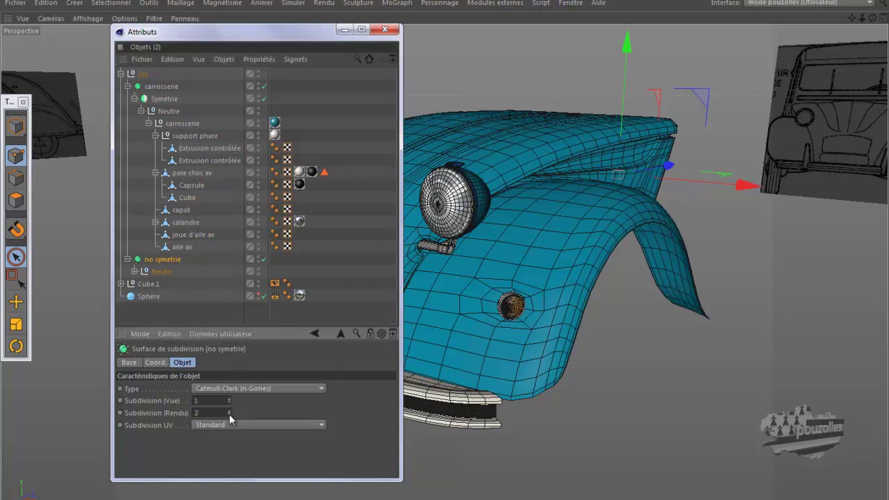
{"action": "left_click", "coordinate": [344, 29]}
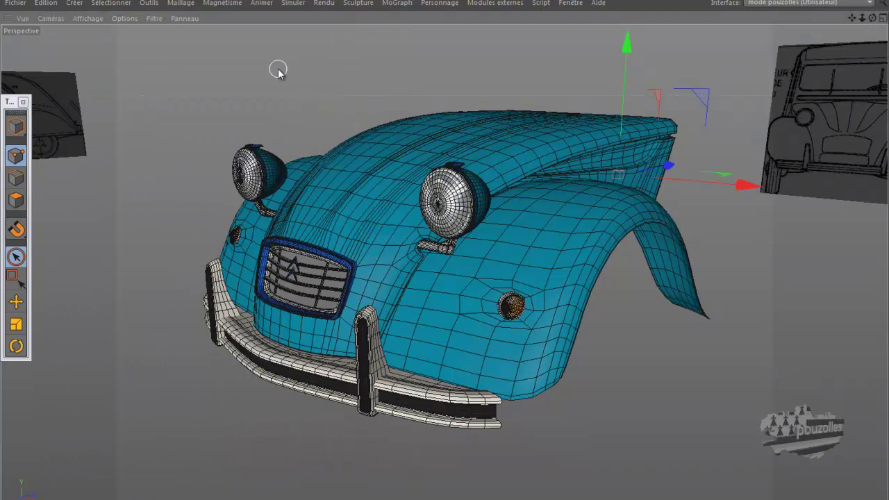
Render the perspective view, and select the "aile av" fender to examine its front edge and indicator light close up.
{"action": "key", "text": "ctrl+Tab"}
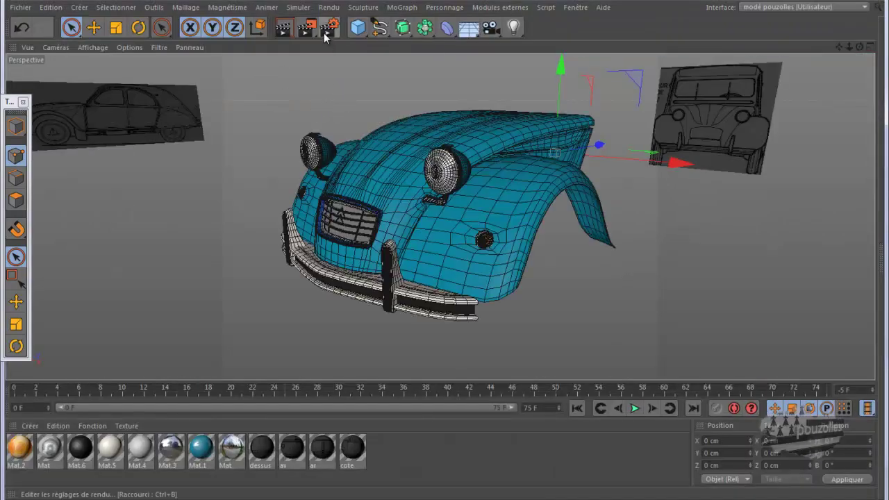
{"action": "left_click", "coordinate": [284, 30]}
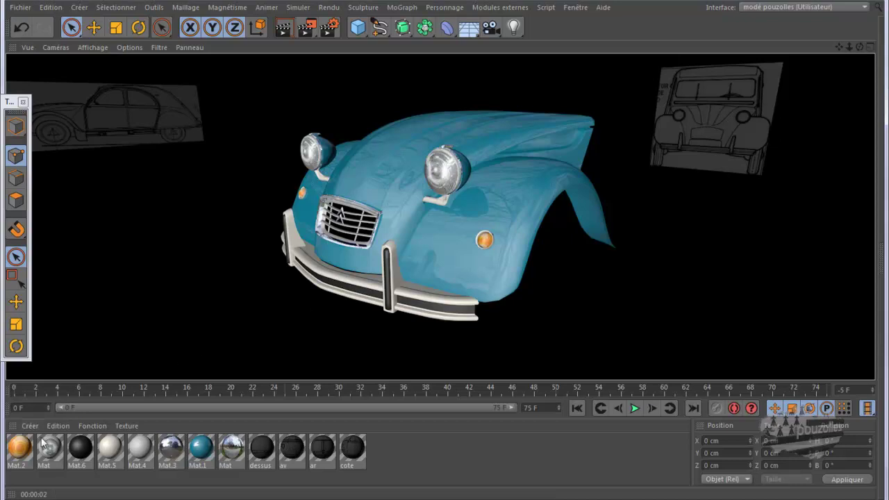
{"action": "left_click", "coordinate": [40, 499]}
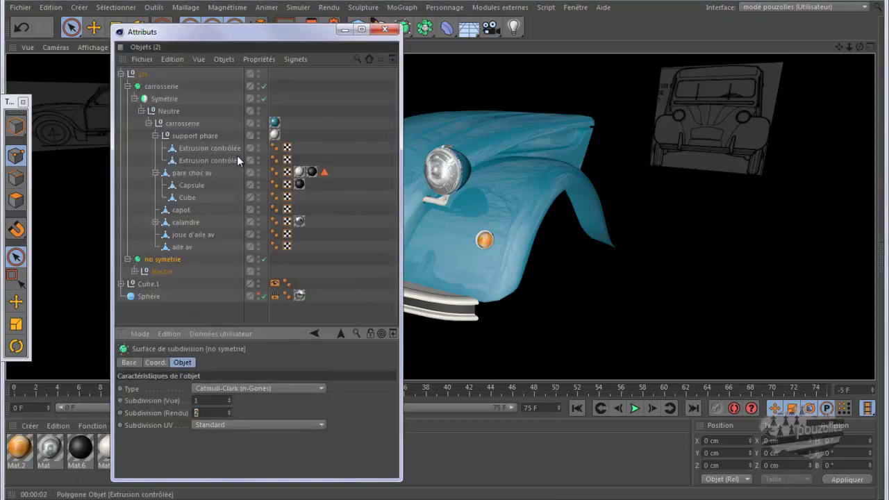
{"action": "left_click", "coordinate": [181, 246]}
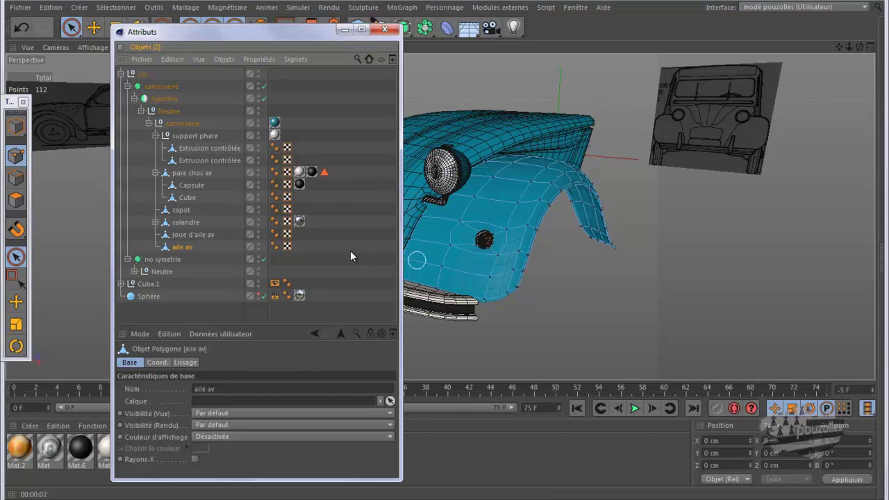
{"action": "scroll", "coordinate": [513, 302], "scroll_direction": "up", "scroll_amount": 2}
{"action": "scroll", "coordinate": [515, 304], "scroll_direction": "up", "scroll_amount": 3}
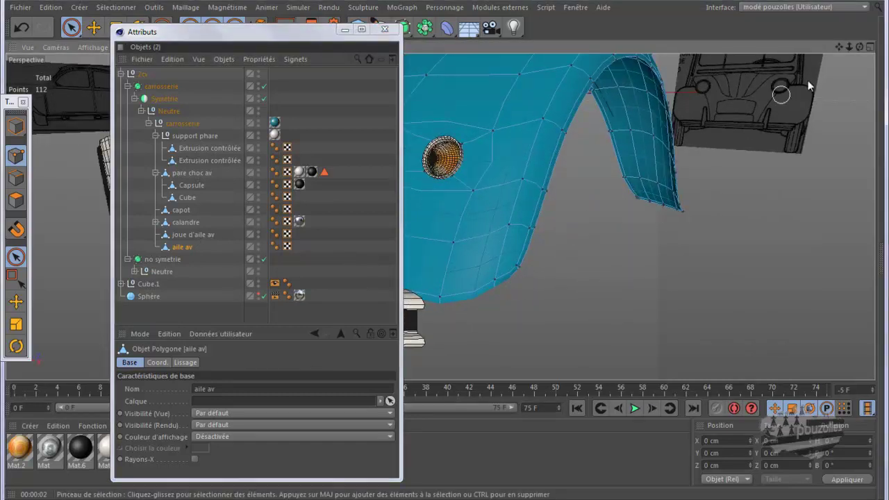
{"action": "left_click_drag", "start_coordinate": [859, 46], "coordinate": [444, 251]}
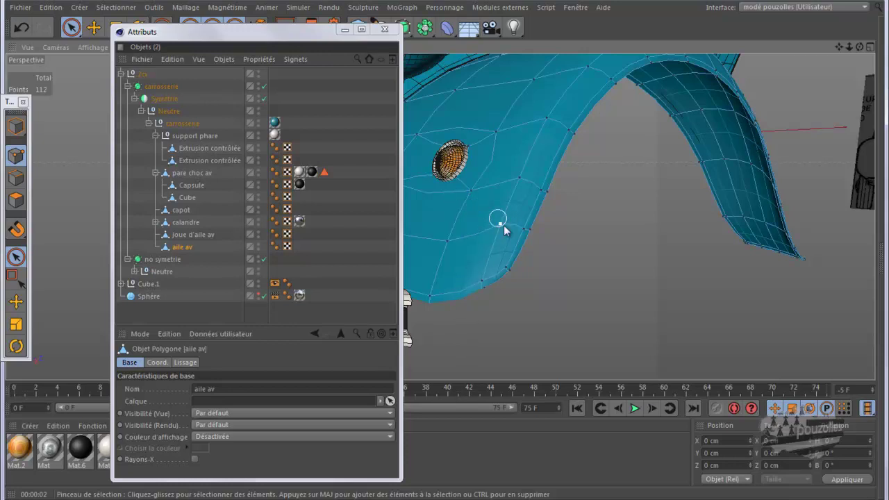
{"action": "left_click", "coordinate": [342, 31]}
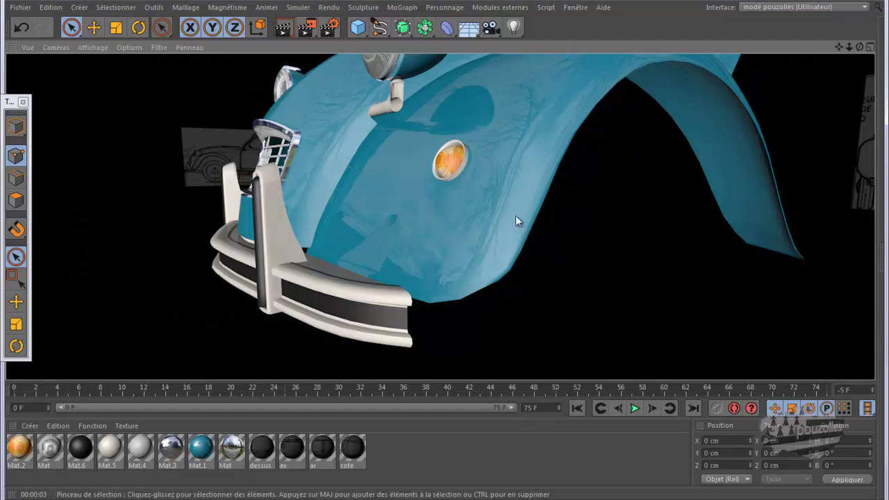
Render the complete front end of the car from a wider perspective view.
{"action": "left_click", "coordinate": [369, 294]}
{"action": "scroll", "coordinate": [363, 342], "scroll_direction": "down", "scroll_amount": 10}
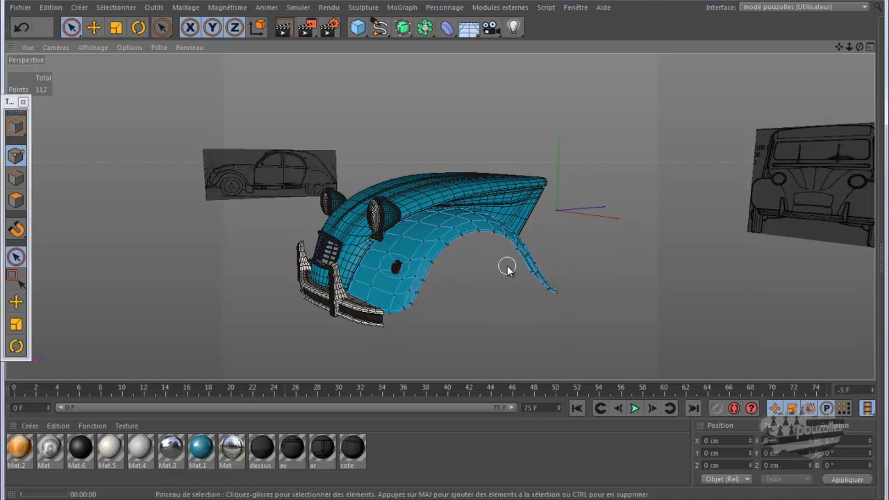
{"action": "key", "text": "ctrl+r"}
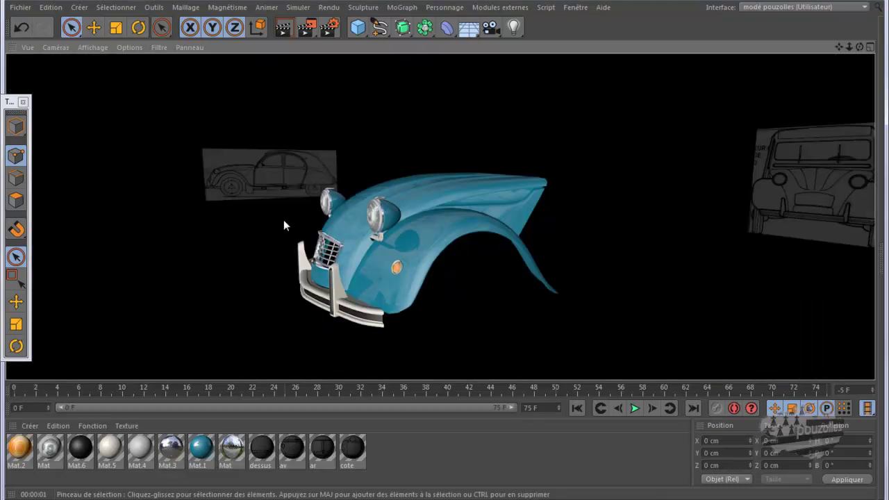
Render the scene to the Picture Viewer and inspect the front fender in the enlarged image.
{"action": "left_click", "coordinate": [305, 28]}
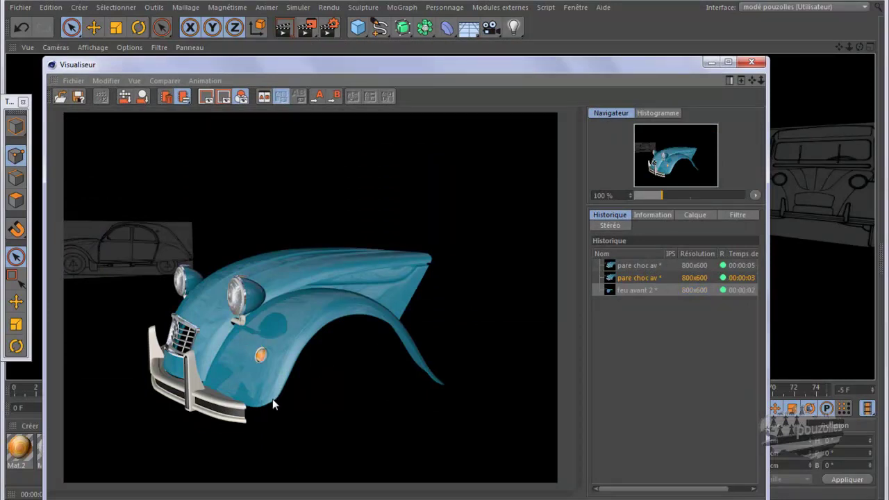
{"action": "scroll", "coordinate": [257, 414], "scroll_direction": "up", "scroll_amount": 5}
{"action": "scroll", "coordinate": [255, 409], "scroll_direction": "down", "scroll_amount": 2}
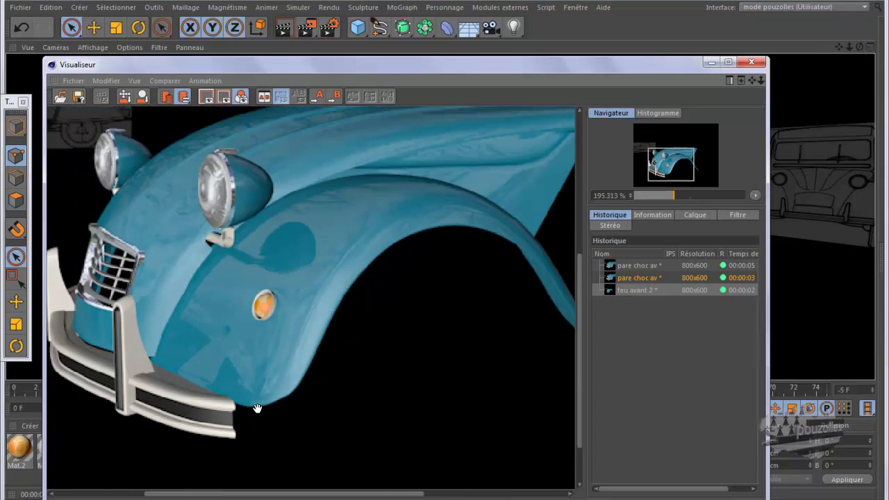
{"action": "scroll", "coordinate": [255, 414], "scroll_direction": "down", "scroll_amount": 1}
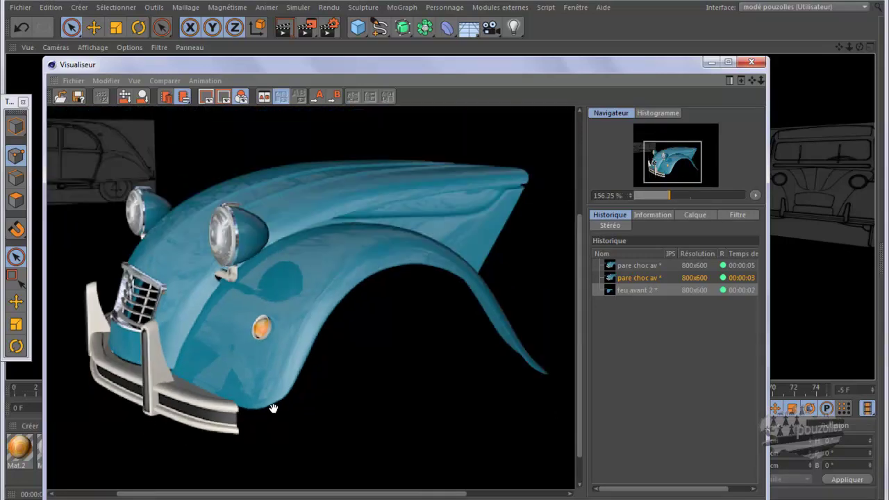
{"action": "left_click", "coordinate": [751, 61]}
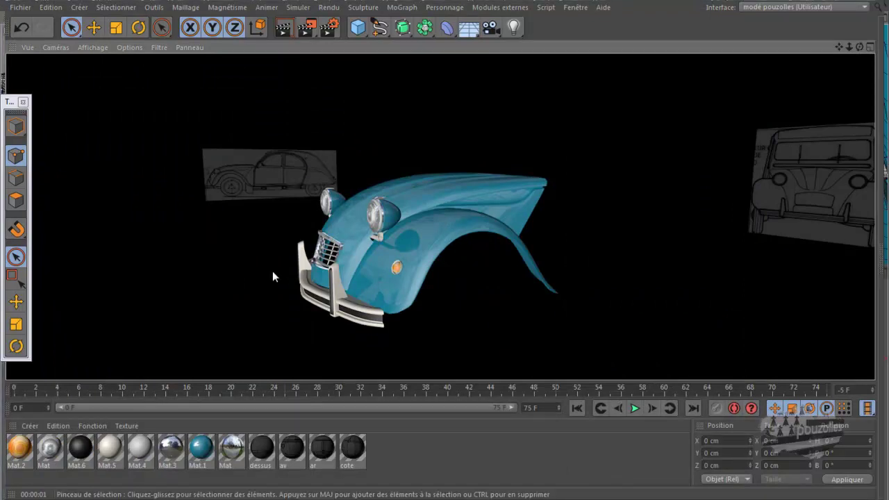
Switch to the pare choc av.c4d document and consult the red 2CV front photo in Windows Live Photo Gallery.
{"action": "key", "text": "ctrl+Tab"}
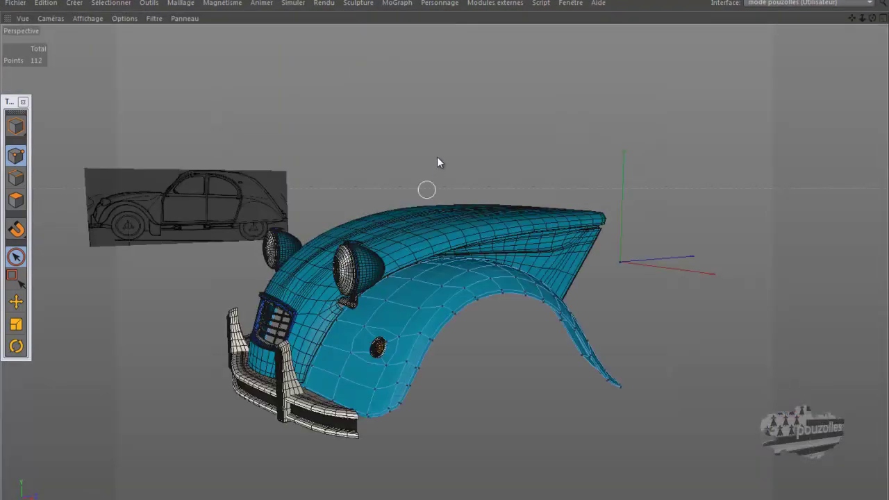
{"action": "left_click", "coordinate": [568, 3]}
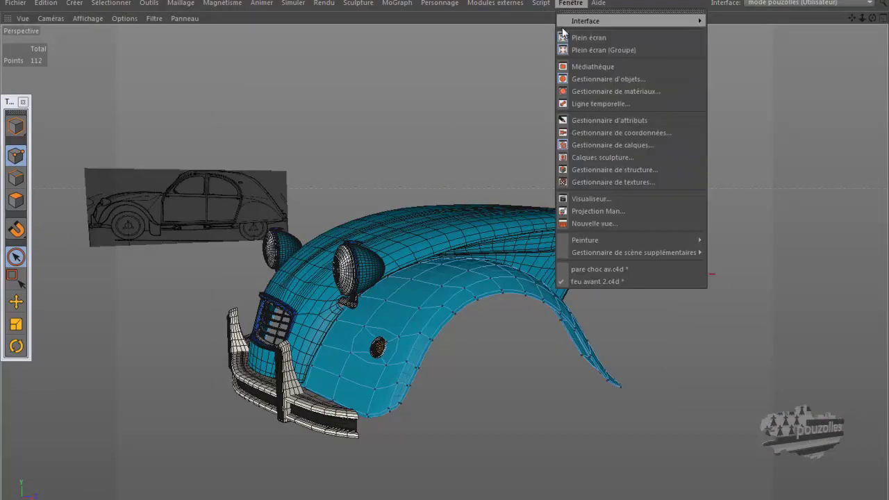
{"action": "left_click", "coordinate": [594, 268]}
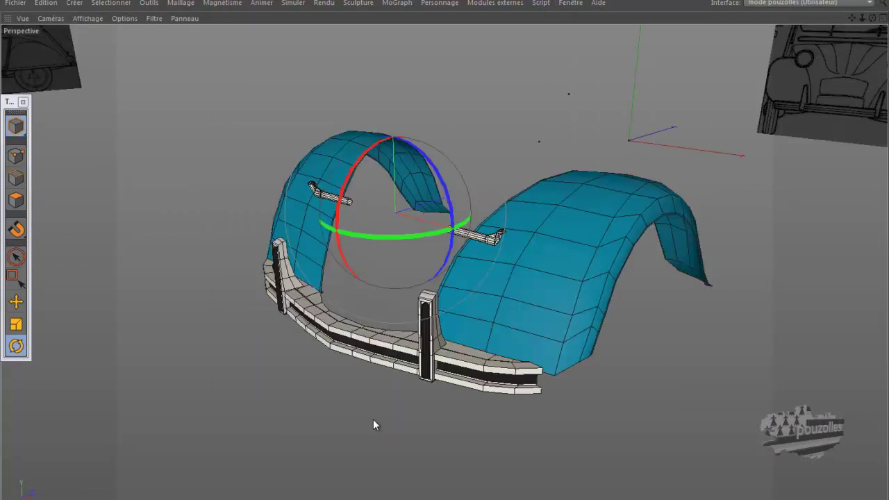
{"action": "left_click", "coordinate": [335, 438]}
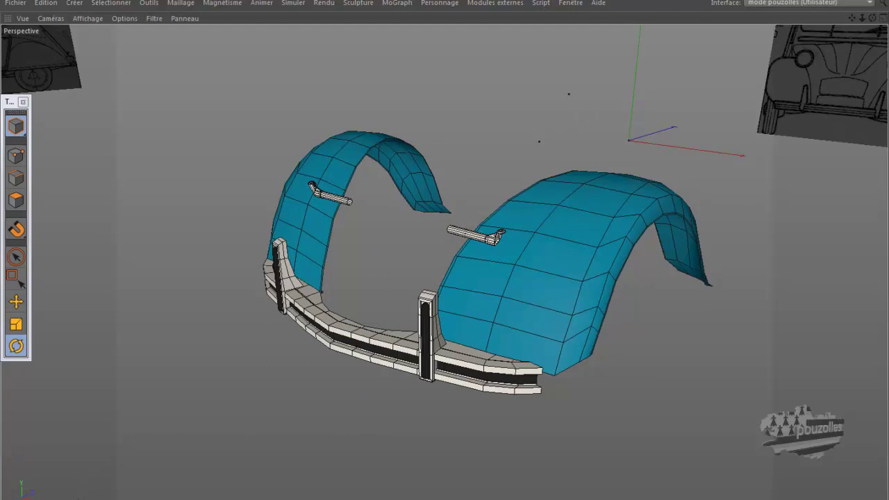
{"action": "left_click", "coordinate": [292, 465]}
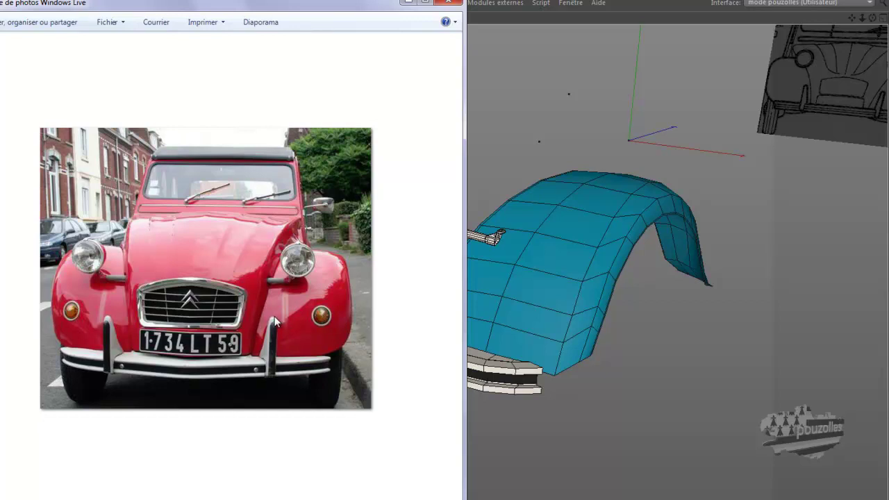
{"action": "left_click", "coordinate": [408, 2]}
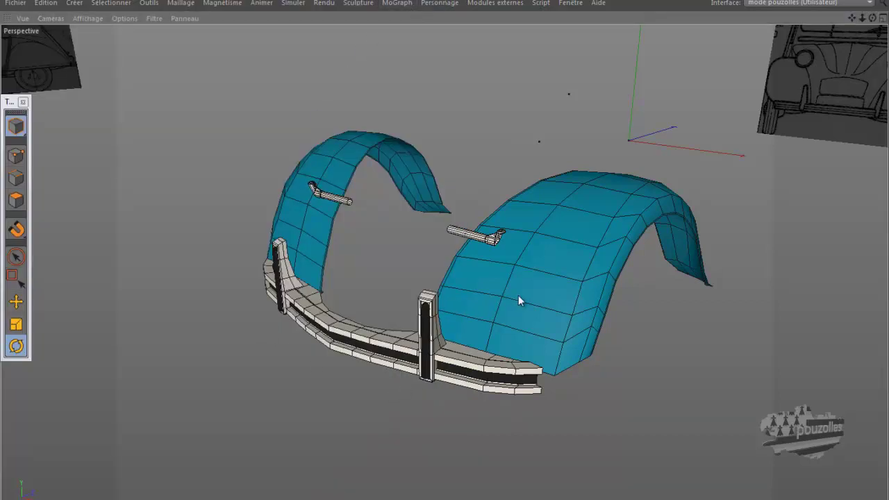
Select the "aile av" fender object in the carrosserie hierarchy and activate the Move tool.
{"action": "left_click", "coordinate": [125, 499]}
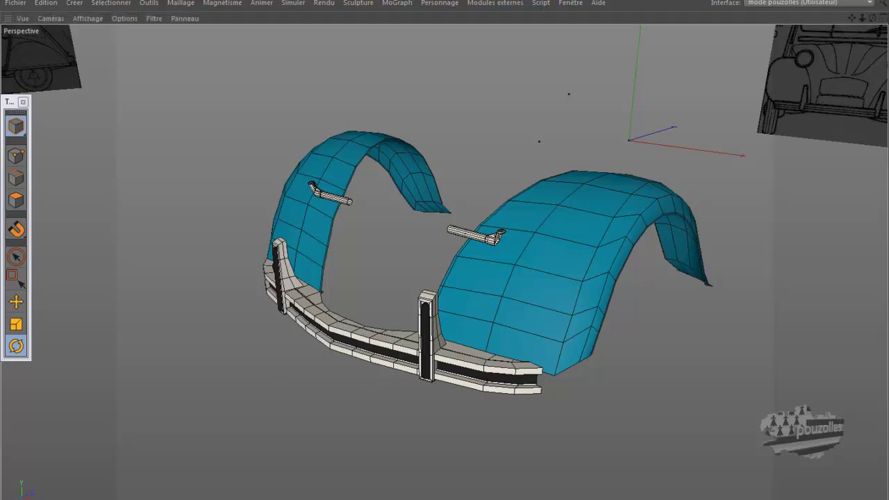
{"action": "left_click", "coordinate": [135, 405]}
{"action": "left_click", "coordinate": [177, 235]}
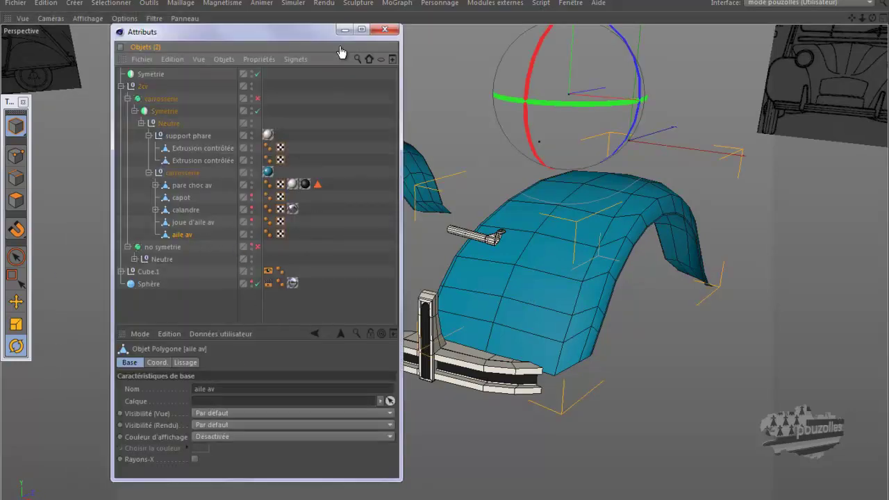
{"action": "left_click", "coordinate": [344, 29]}
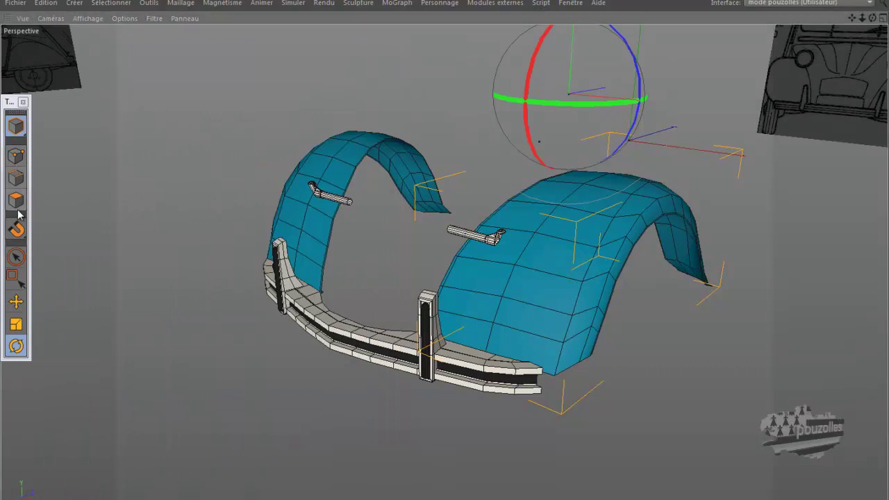
{"action": "left_click", "coordinate": [28, 303]}
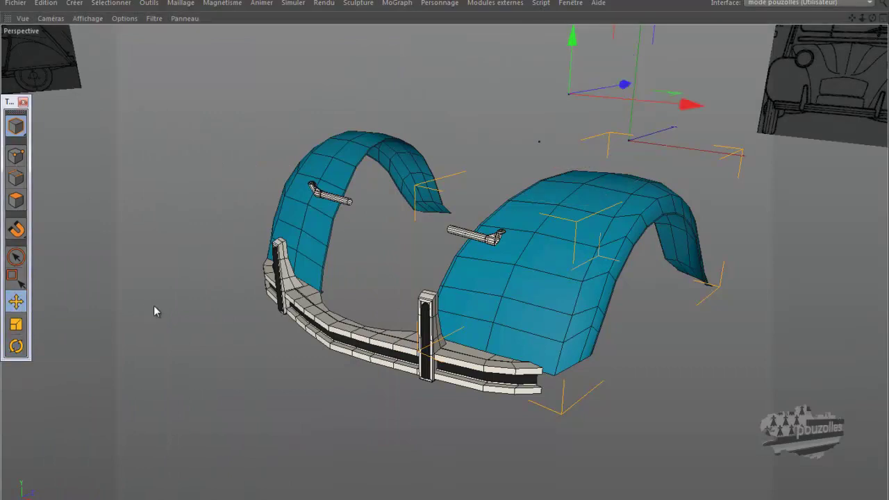
{"action": "left_click", "coordinate": [514, 313]}
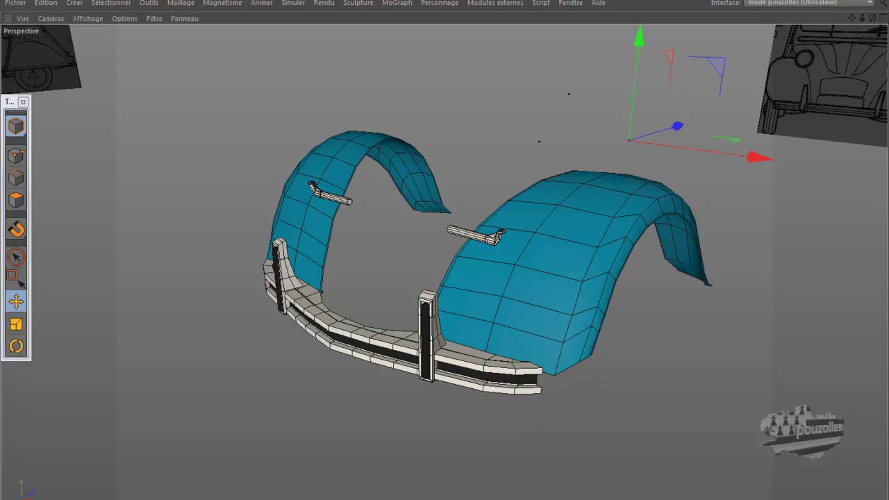
{"action": "key", "text": "shift+F1"}
{"action": "left_click", "coordinate": [189, 234]}
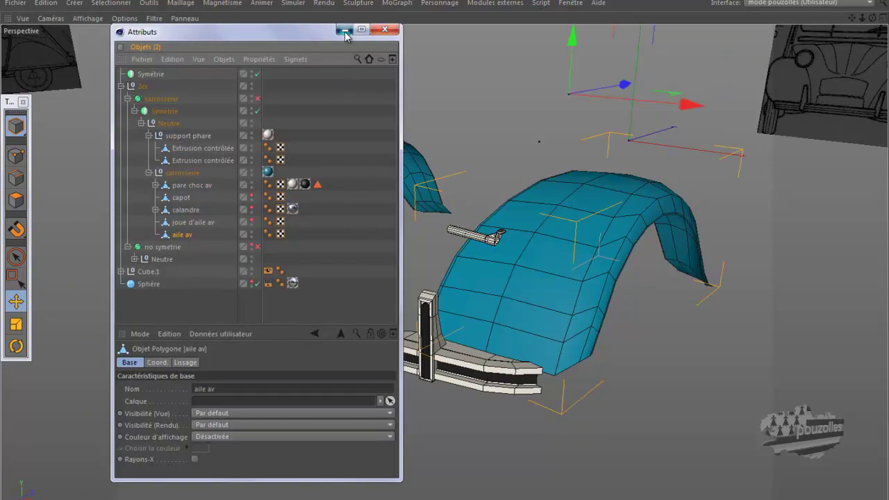
{"action": "left_click", "coordinate": [383, 30]}
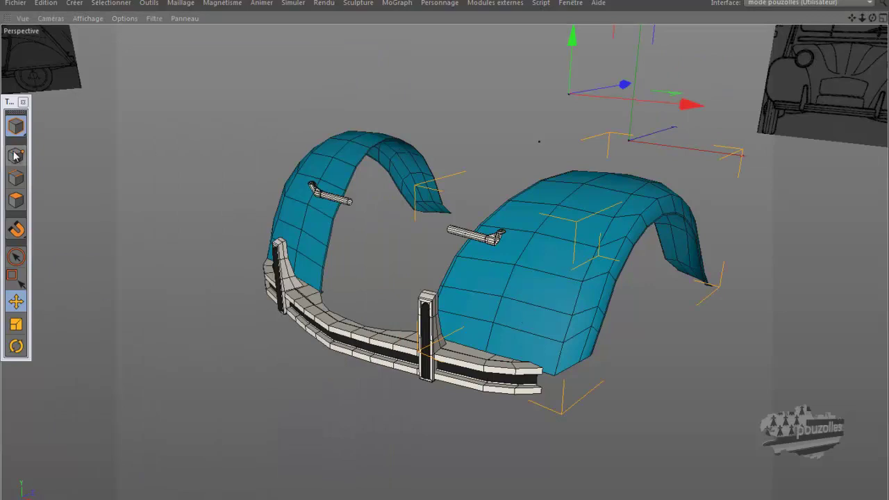
In polygon mode, select the single fender face just outboard of the bumper guard in the front view.
{"action": "left_click", "coordinate": [16, 200]}
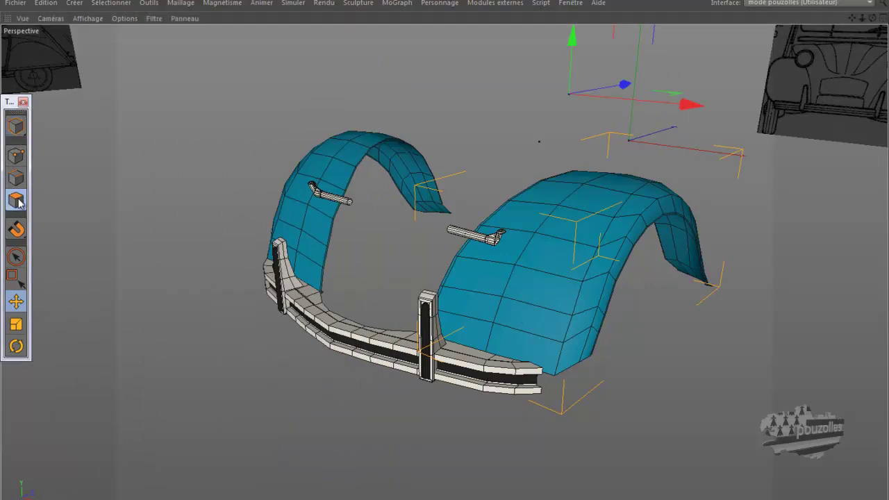
{"action": "middle_click", "coordinate": [526, 294]}
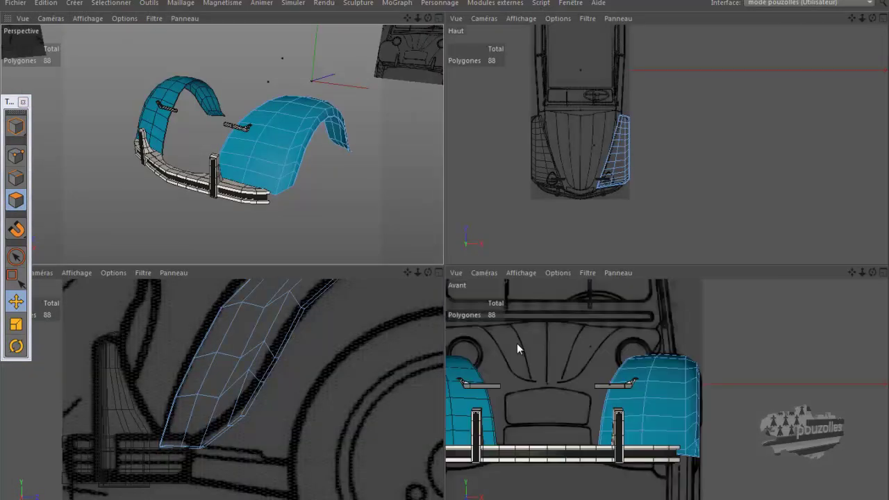
{"action": "middle_click", "coordinate": [545, 342]}
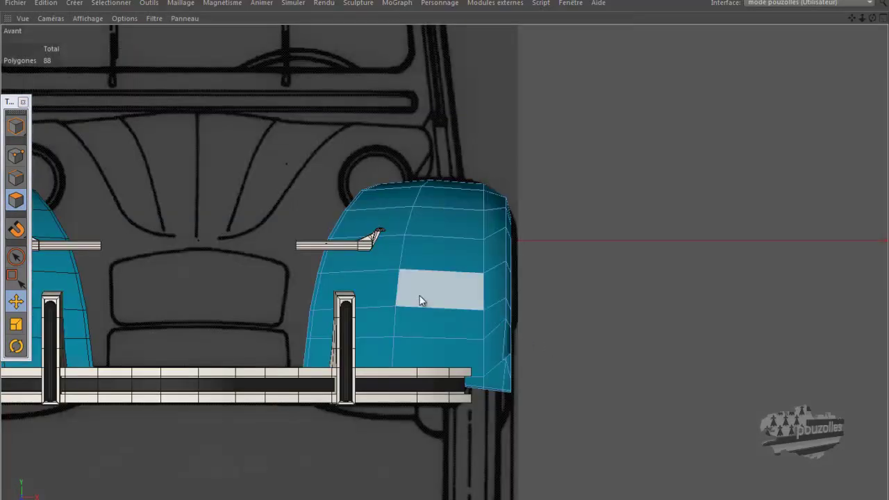
{"action": "left_click", "coordinate": [421, 300]}
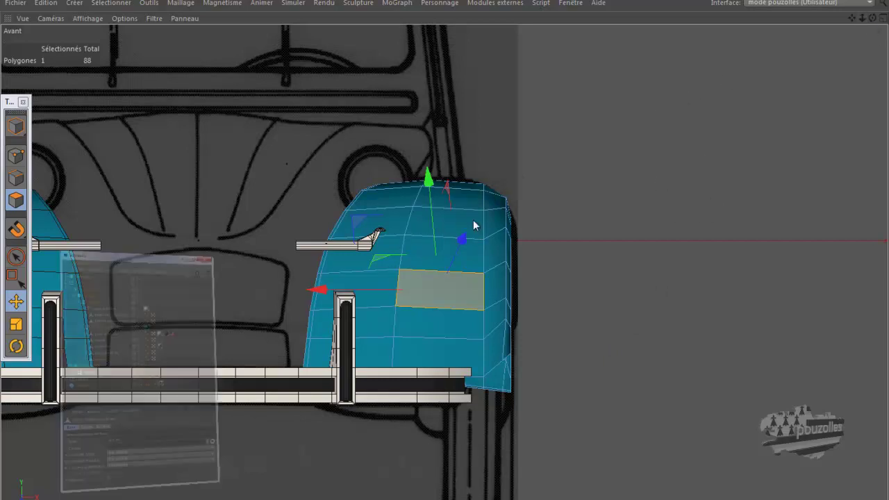
Remove the blue material tag from the carrosserie group that contains the fender.
{"action": "key", "text": "shift+F5"}
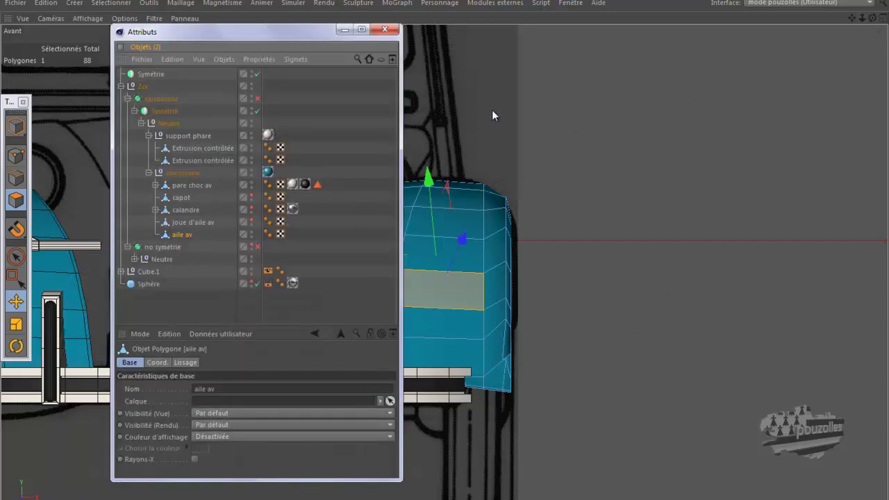
{"action": "left_click", "coordinate": [269, 172]}
{"action": "key", "text": "Delete"}
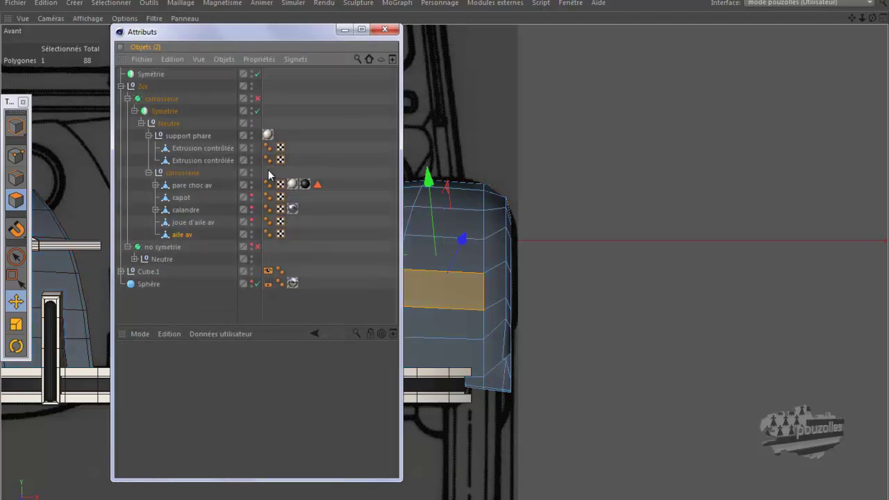
{"action": "left_click", "coordinate": [344, 30]}
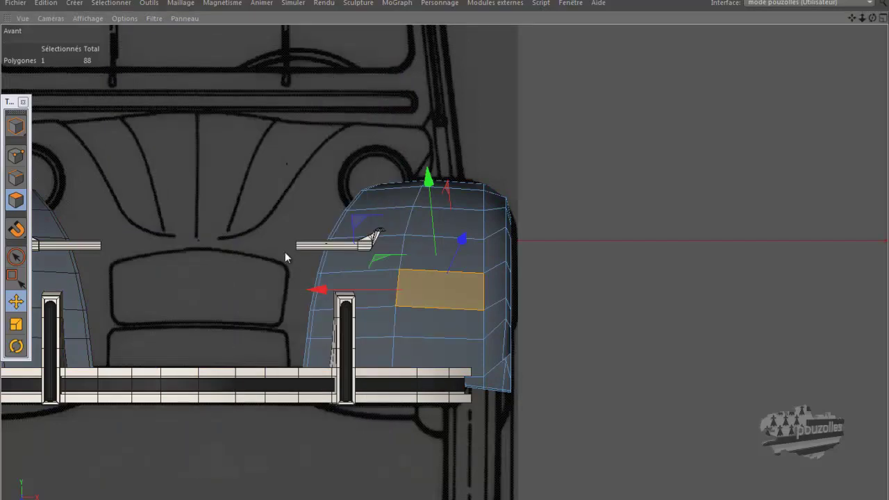
Invert the normals of the fender face outboard of the bumper guard and compare its shading with the whole fender selected.
{"action": "left_click", "coordinate": [423, 229]}
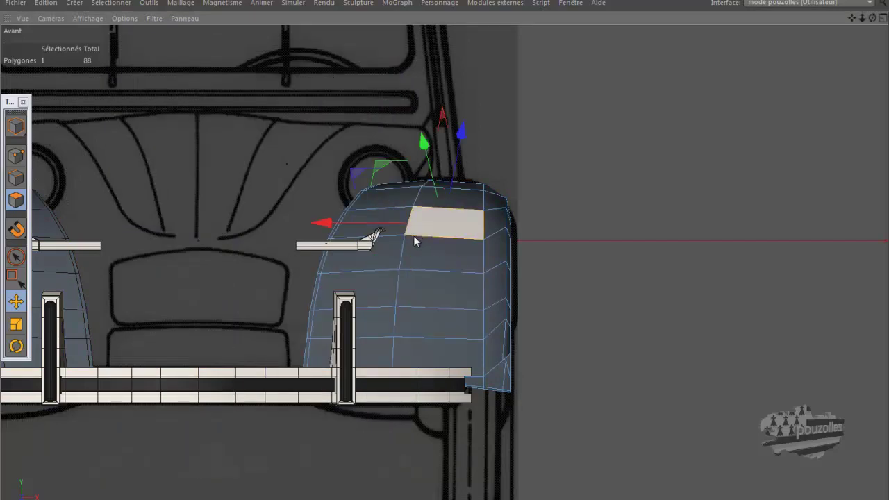
{"action": "left_click", "coordinate": [423, 292]}
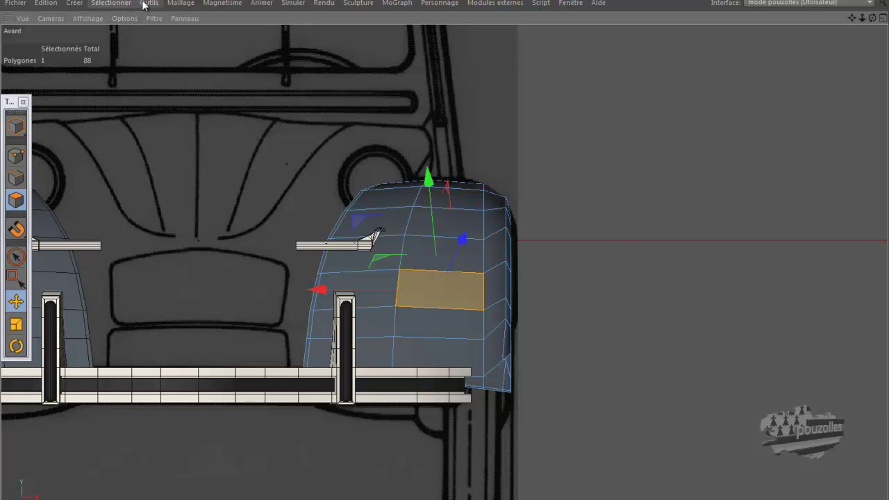
{"action": "left_click", "coordinate": [181, 3]}
{"action": "mouse_move", "coordinate": [210, 103]}
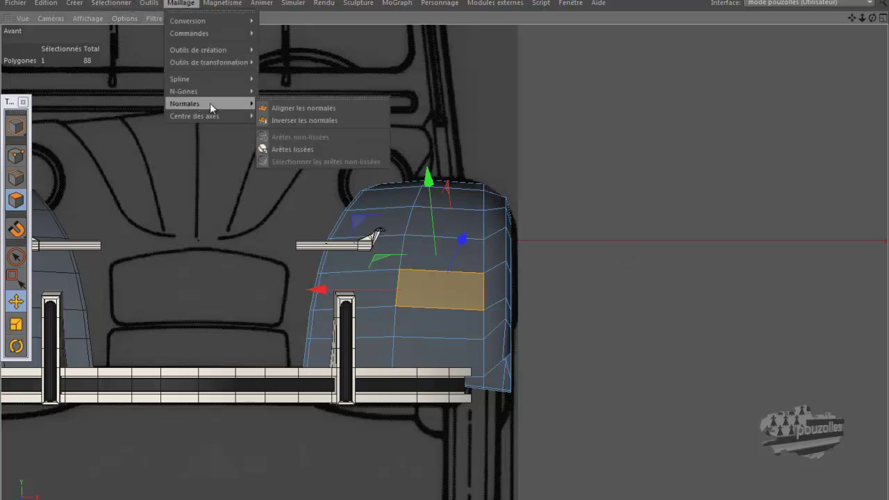
{"action": "left_click", "coordinate": [286, 120]}
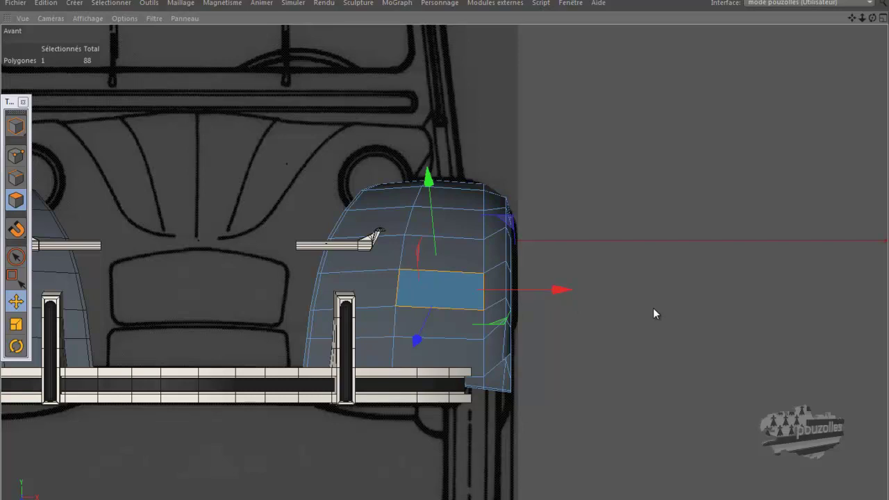
{"action": "key", "text": "ctrl+a"}
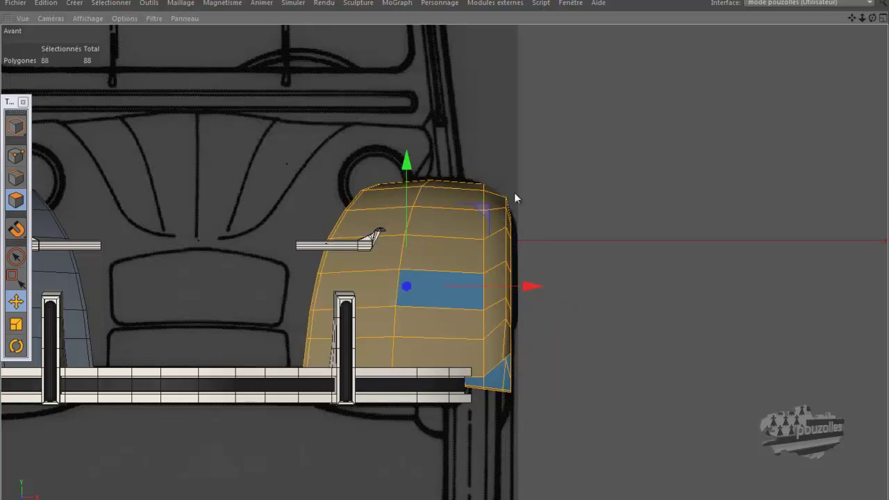
{"action": "left_click", "coordinate": [436, 288]}
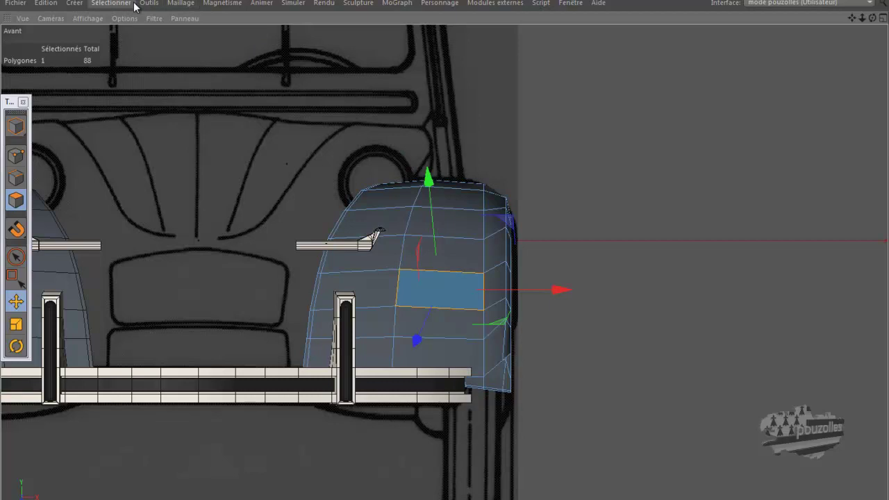
Invert the normals of that single fender face back to their original direction.
{"action": "left_click", "coordinate": [179, 3]}
{"action": "mouse_move", "coordinate": [190, 106]}
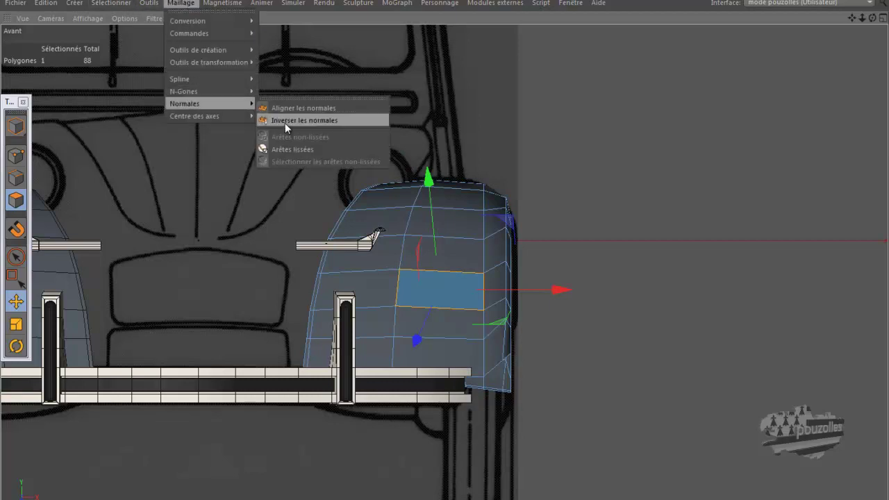
{"action": "left_click", "coordinate": [285, 123]}
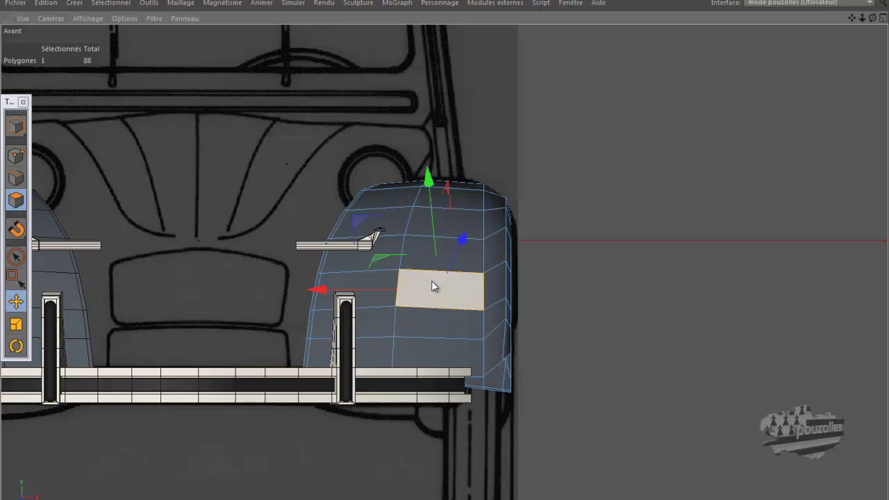
Inset the selected fender face slightly with an inner extrusion.
{"action": "right_click", "coordinate": [564, 171]}
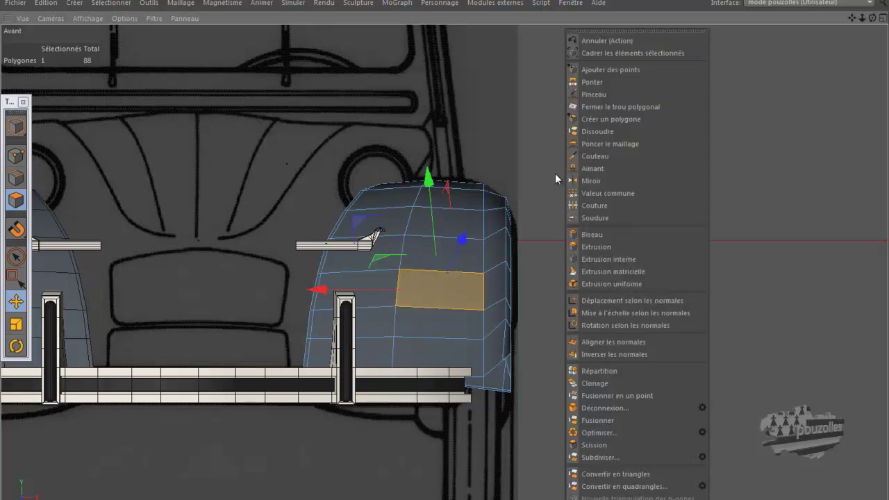
{"action": "left_click", "coordinate": [592, 259]}
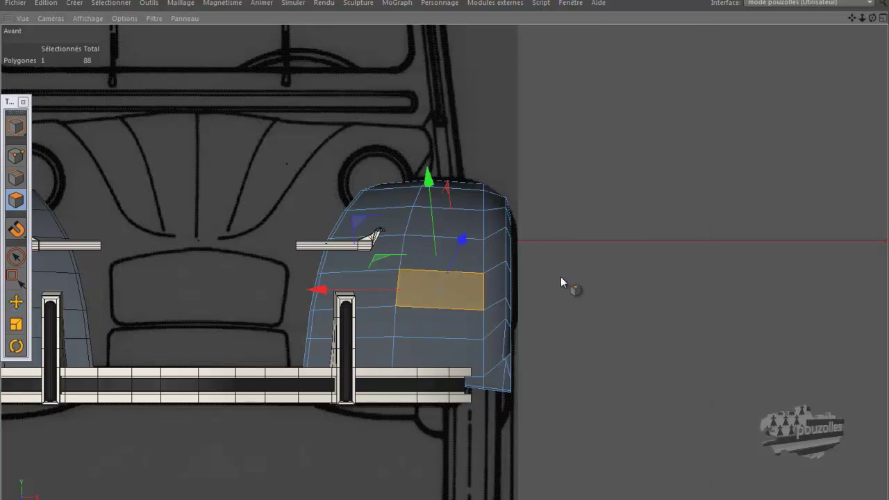
{"action": "left_click_drag", "start_coordinate": [450, 255], "coordinate": [450, 255]}
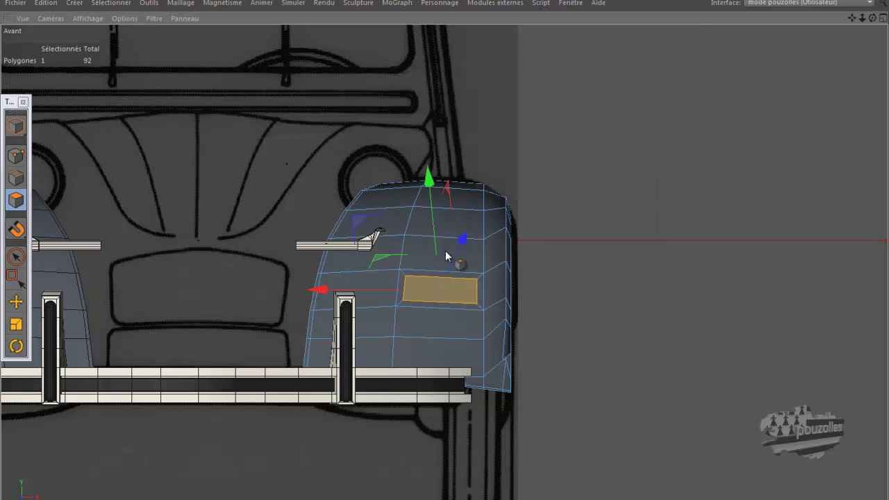
Slide the inner and outer side edges of the inset face toward each other until the face is roughly square.
{"action": "left_click", "coordinate": [16, 178]}
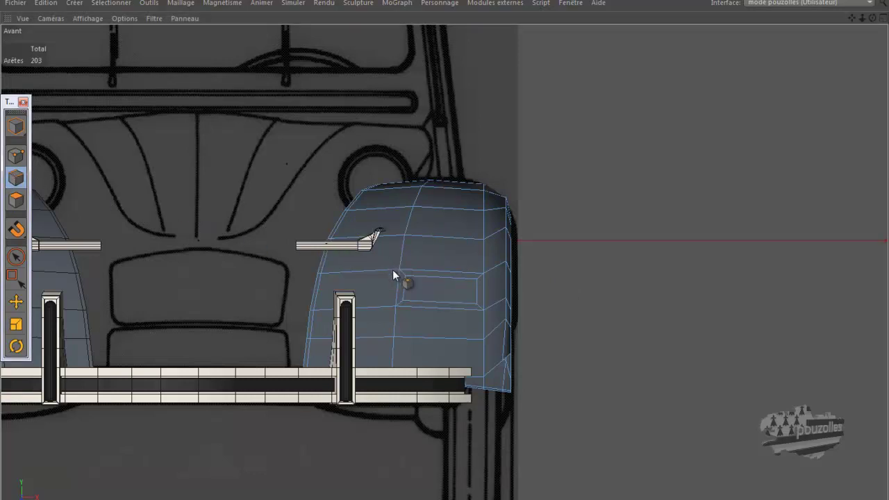
{"action": "left_click", "coordinate": [404, 290]}
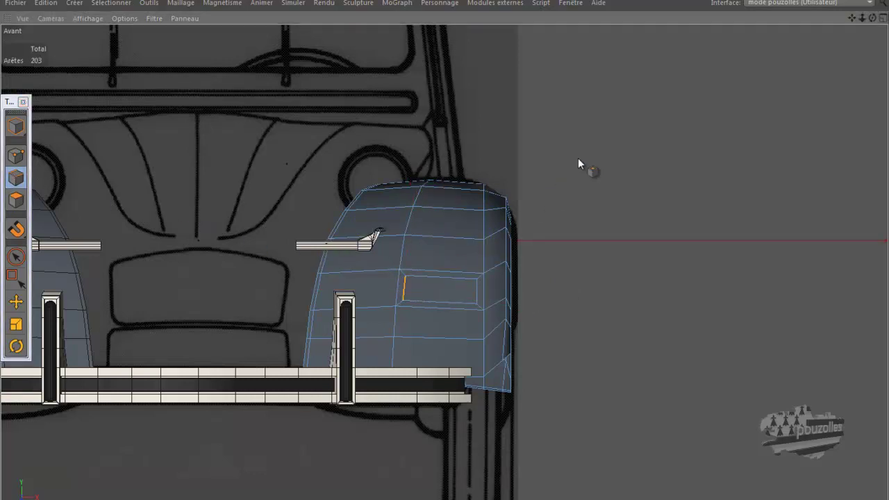
{"action": "right_click", "coordinate": [577, 154]}
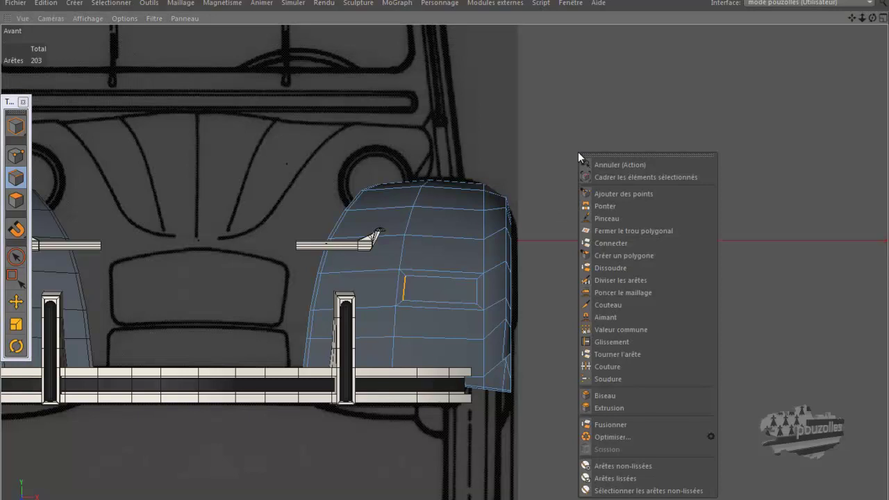
{"action": "left_click", "coordinate": [597, 340]}
{"action": "scroll", "coordinate": [446, 288], "scroll_direction": "up", "scroll_amount": 2}
{"action": "scroll", "coordinate": [447, 288], "scroll_direction": "up", "scroll_amount": 2}
{"action": "left_click_drag", "start_coordinate": [380, 290], "coordinate": [419, 294]}
{"action": "left_click_drag", "start_coordinate": [488, 295], "coordinate": [483, 303]}
{"action": "left_click_drag", "start_coordinate": [426, 294], "coordinate": [434, 295]}
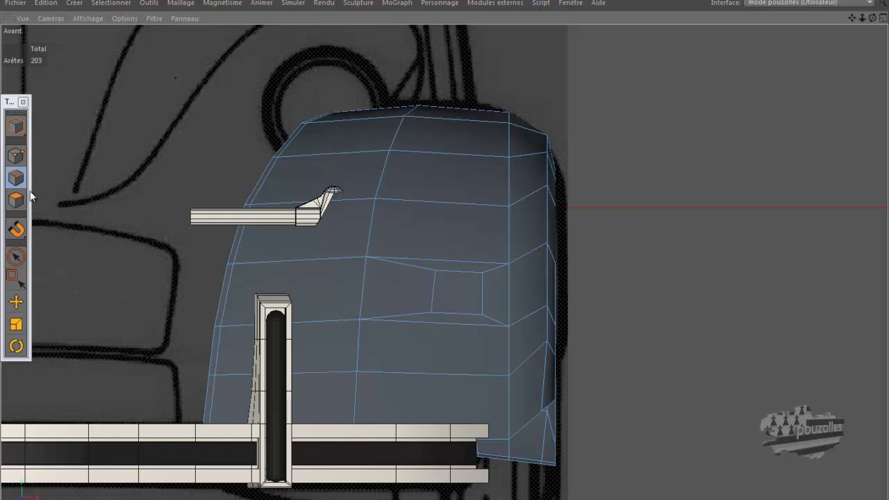
Delete the small square inset polygon to open a hole in the fender for the indicator.
{"action": "left_click", "coordinate": [17, 157]}
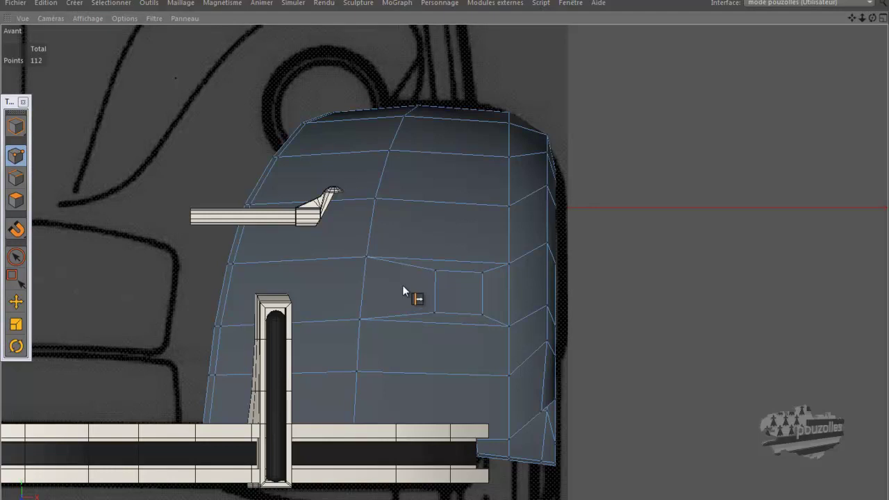
{"action": "left_click", "coordinate": [17, 200]}
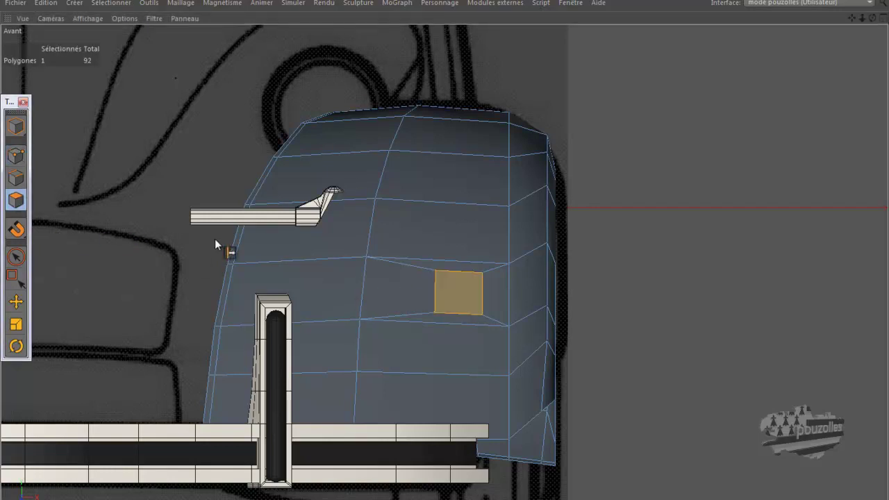
{"action": "key", "text": "Delete"}
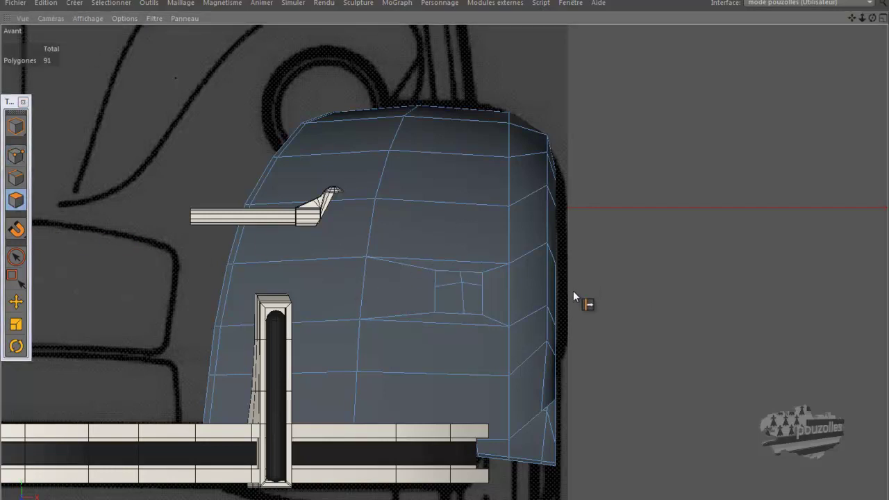
Enable the carrosserie subdivision smoothing and check the rounded fender hole in the perspective view.
{"action": "middle_click", "coordinate": [202, 270]}
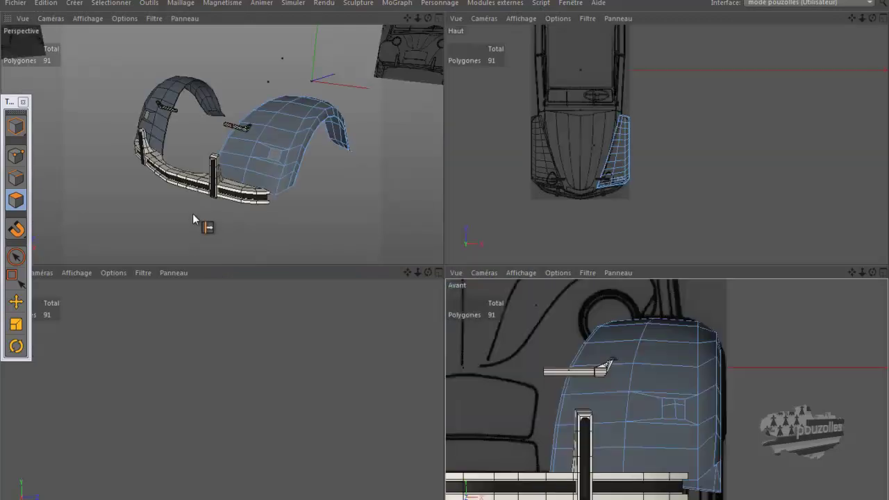
{"action": "middle_click", "coordinate": [192, 213]}
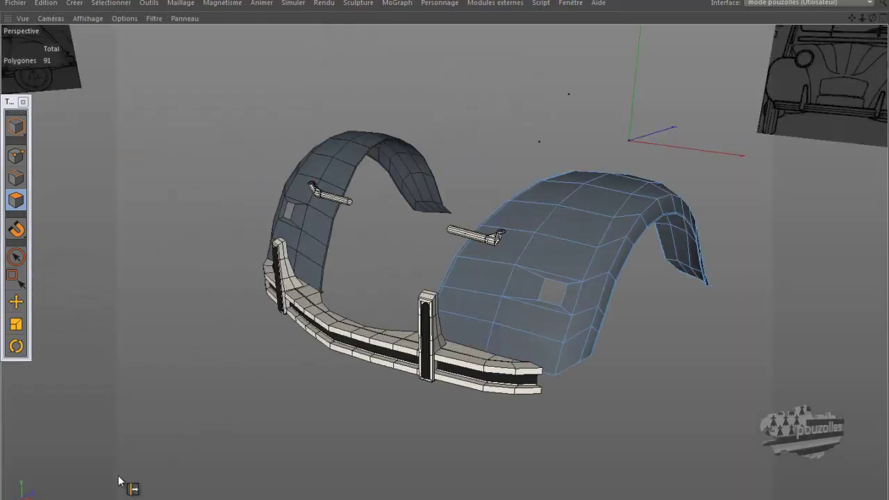
{"action": "key", "text": "alt+Tab"}
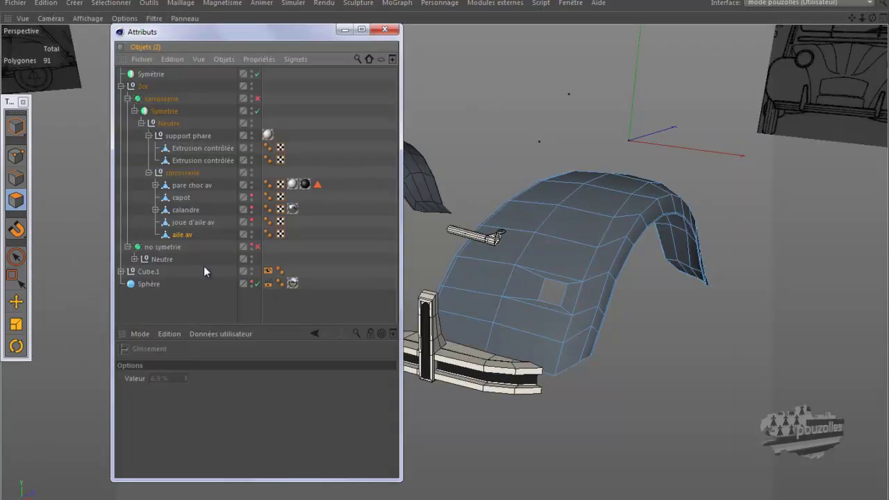
{"action": "left_click", "coordinate": [256, 101]}
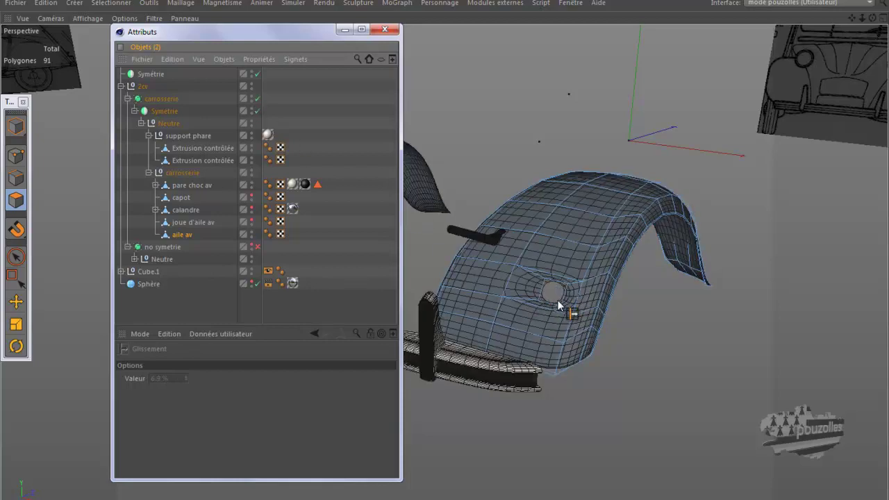
{"action": "scroll", "coordinate": [559, 300], "scroll_direction": "up", "scroll_amount": 5}
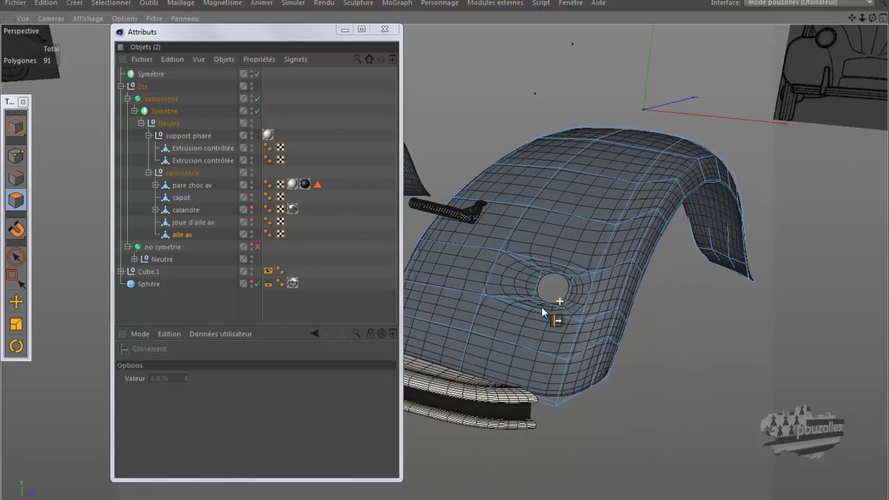
{"action": "scroll", "coordinate": [543, 312], "scroll_direction": "up", "scroll_amount": 3}
{"action": "scroll", "coordinate": [545, 310], "scroll_direction": "up", "scroll_amount": 4}
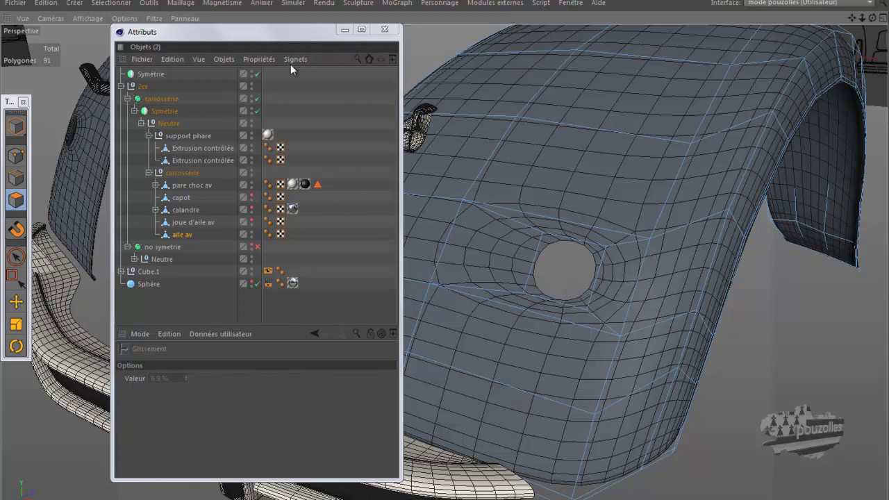
{"action": "left_click", "coordinate": [345, 30]}
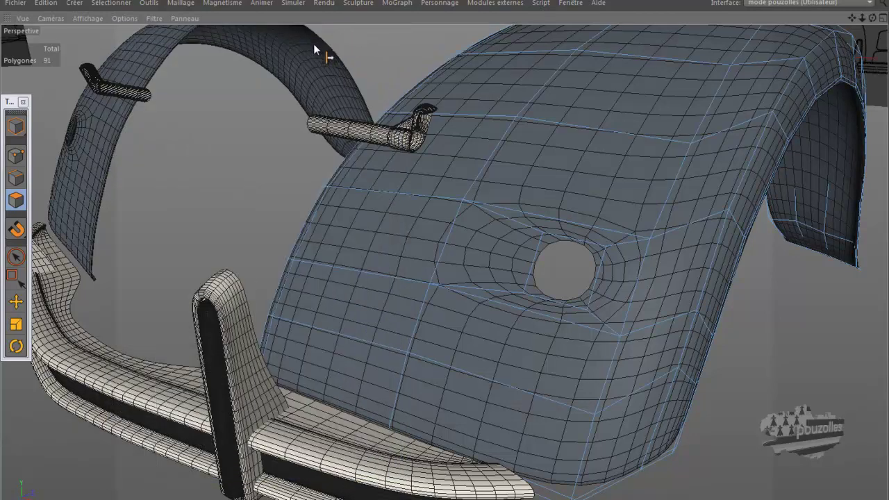
Add a cylinder primitive as the base for the indicator light.
{"action": "left_click", "coordinate": [74, 2]}
{"action": "mouse_move", "coordinate": [112, 20]}
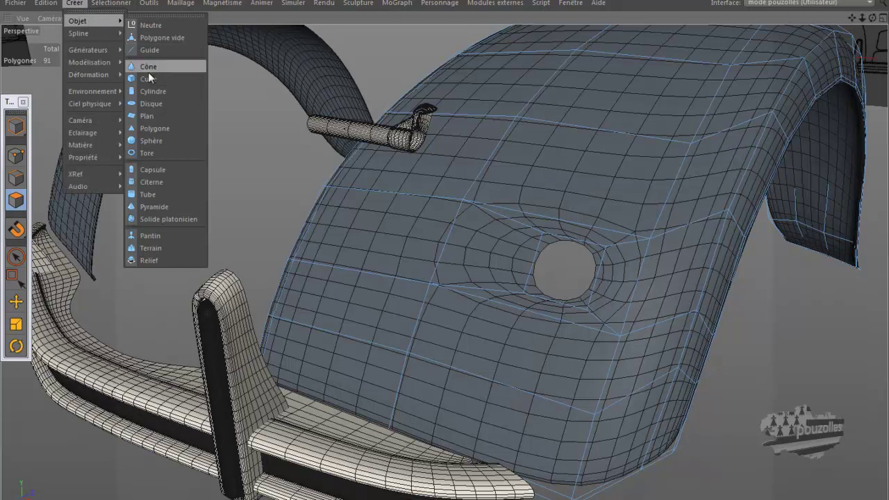
{"action": "left_click", "coordinate": [152, 92]}
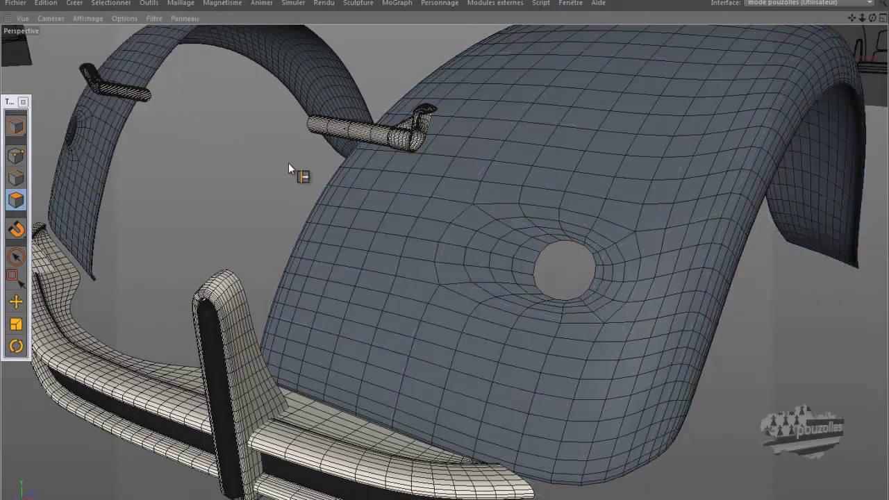
Move the cylinder over the fender hole and rotate it so that its end cap faces the front of the car.
{"action": "left_click", "coordinate": [16, 302]}
{"action": "left_click", "coordinate": [16, 127]}
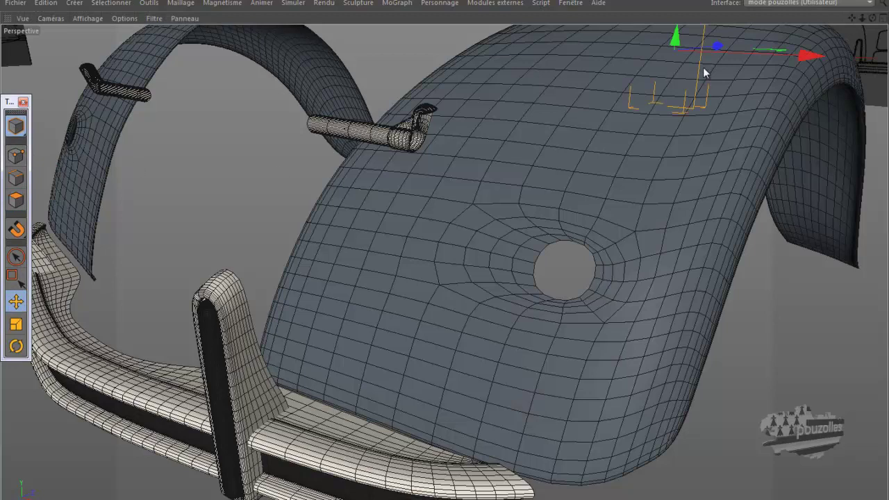
{"action": "left_click_drag", "start_coordinate": [697, 46], "coordinate": [367, 219]}
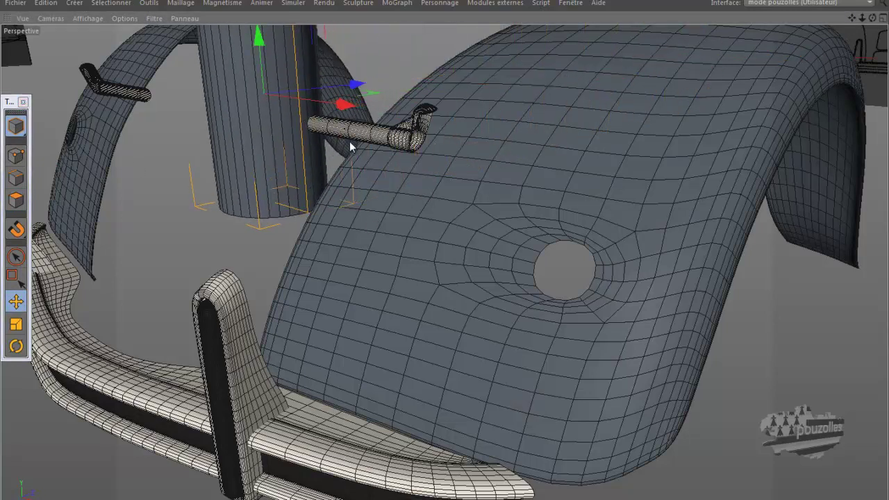
{"action": "left_click_drag", "start_coordinate": [469, 161], "coordinate": [683, 291]}
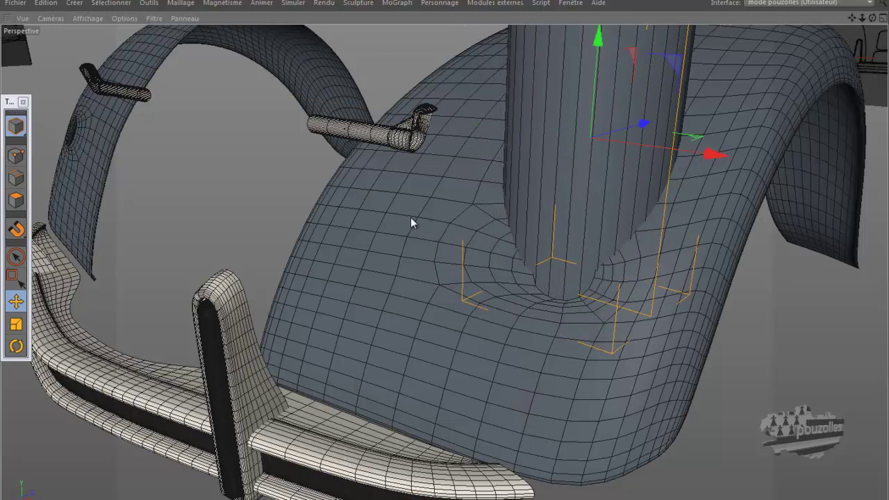
{"action": "left_click", "coordinate": [16, 346]}
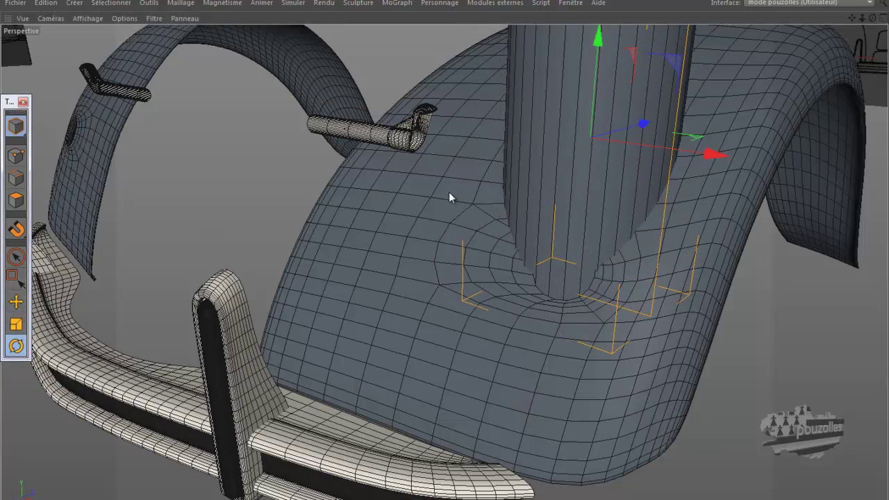
{"action": "left_click_drag", "start_coordinate": [566, 87], "coordinate": [139, 207]}
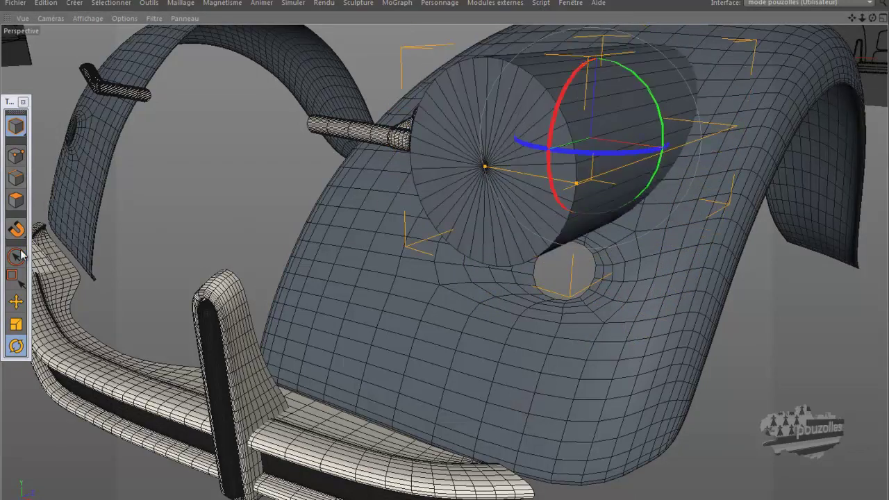
Lower the cylinder onto the fender hole and reduce its radius to roughly match the opening.
{"action": "key", "text": "e"}
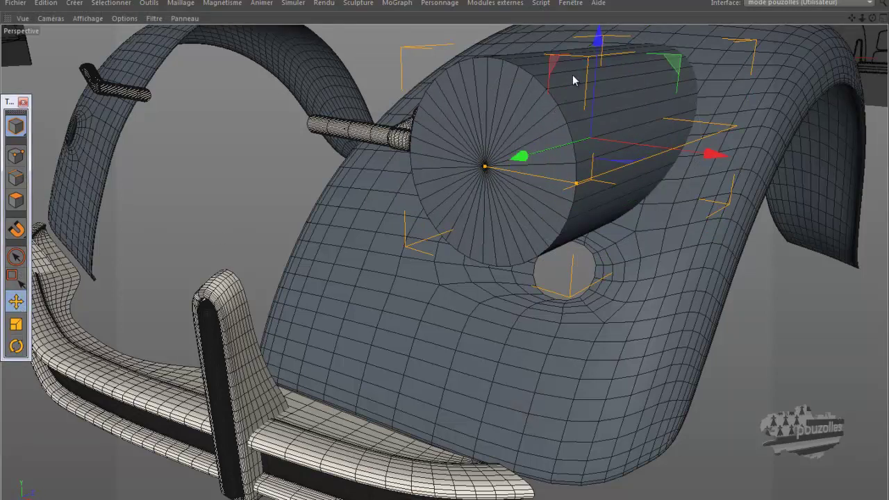
{"action": "left_click_drag", "start_coordinate": [597, 40], "coordinate": [594, 155]}
{"action": "left_click_drag", "start_coordinate": [567, 326], "coordinate": [513, 321]}
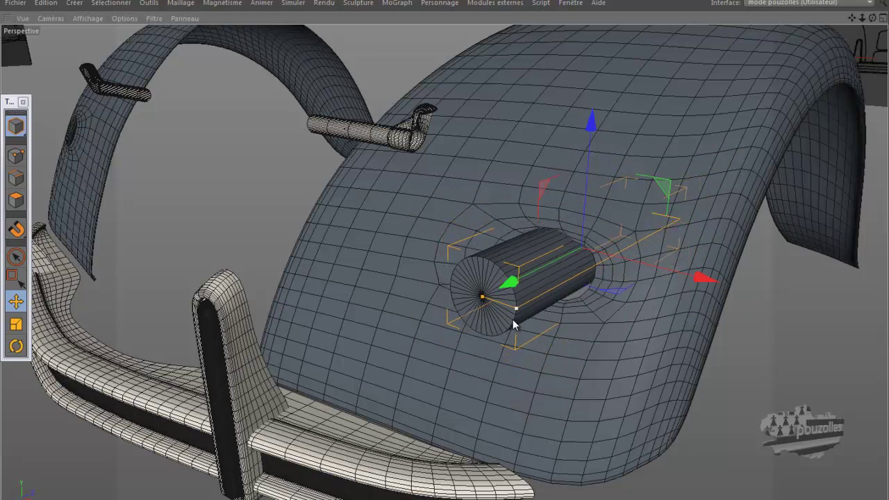
{"action": "left_click_drag", "start_coordinate": [625, 260], "coordinate": [644, 270]}
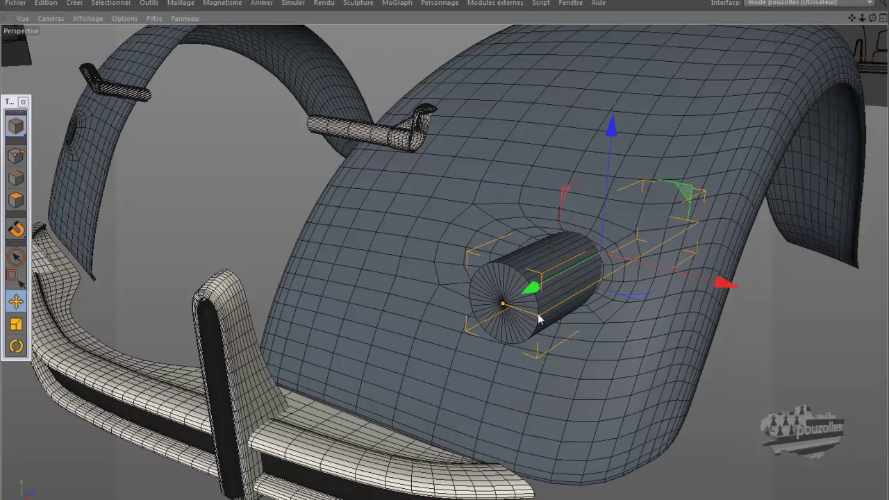
{"action": "left_click_drag", "start_coordinate": [536, 317], "coordinate": [529, 317]}
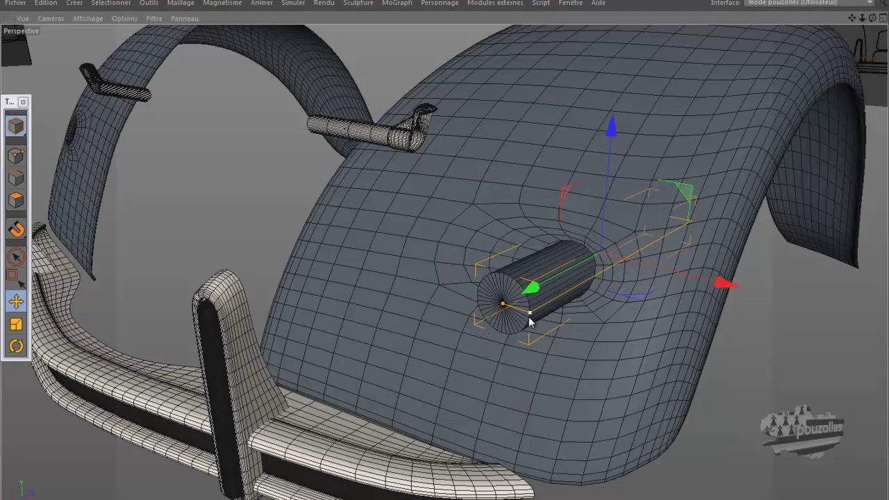
Centre the cylinder in the fender hole from several viewing angles and widen its radius slightly to fill the opening.
{"action": "left_click_drag", "start_coordinate": [864, 21], "coordinate": [450, 255]}
{"action": "left_click_drag", "start_coordinate": [617, 135], "coordinate": [618, 133]}
{"action": "left_click_drag", "start_coordinate": [584, 294], "coordinate": [849, 55], "text": "alt"}
{"action": "left_click_drag", "start_coordinate": [874, 22], "coordinate": [469, 195], "text": "alt"}
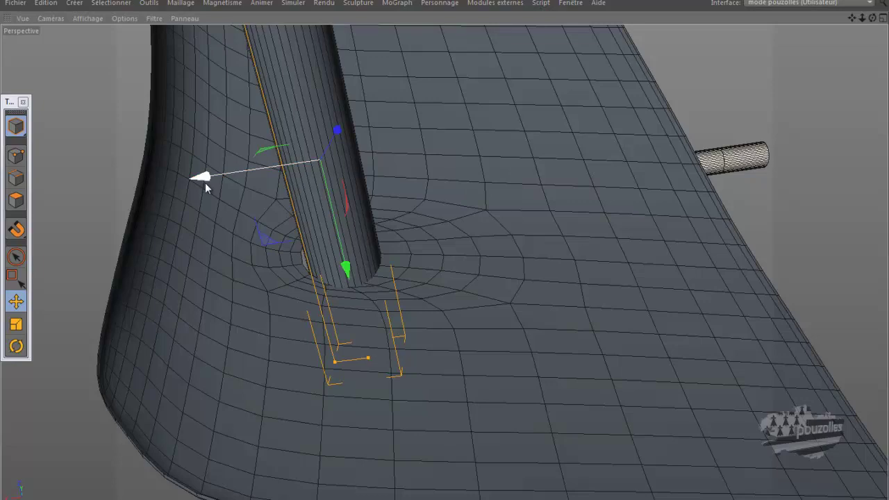
{"action": "left_click_drag", "start_coordinate": [205, 175], "coordinate": [203, 178]}
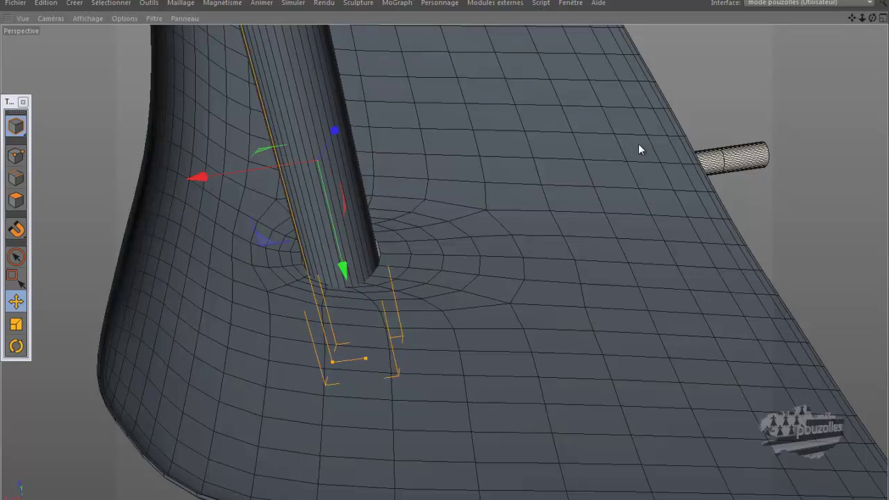
{"action": "left_click_drag", "start_coordinate": [445, 252], "coordinate": [439, 269]}
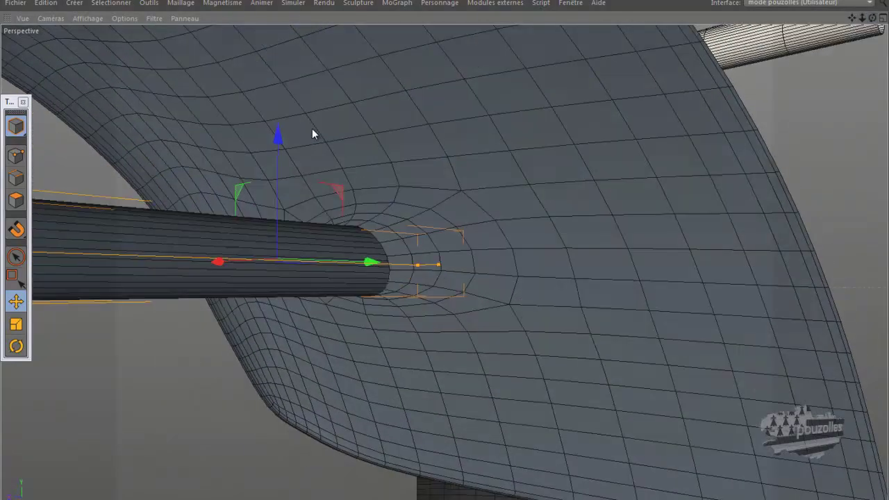
{"action": "left_click_drag", "start_coordinate": [280, 139], "coordinate": [282, 136]}
{"action": "left_click_drag", "start_coordinate": [872, 18], "coordinate": [447, 256]}
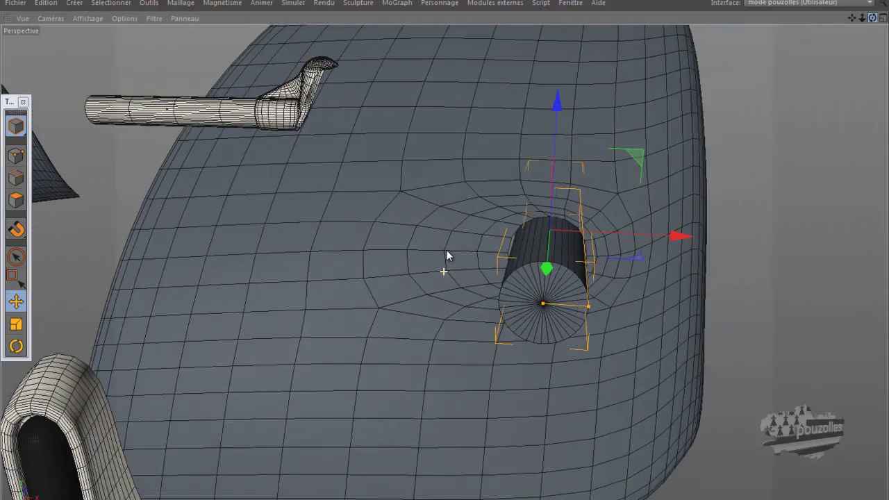
{"action": "left_click_drag", "start_coordinate": [680, 236], "coordinate": [670, 239]}
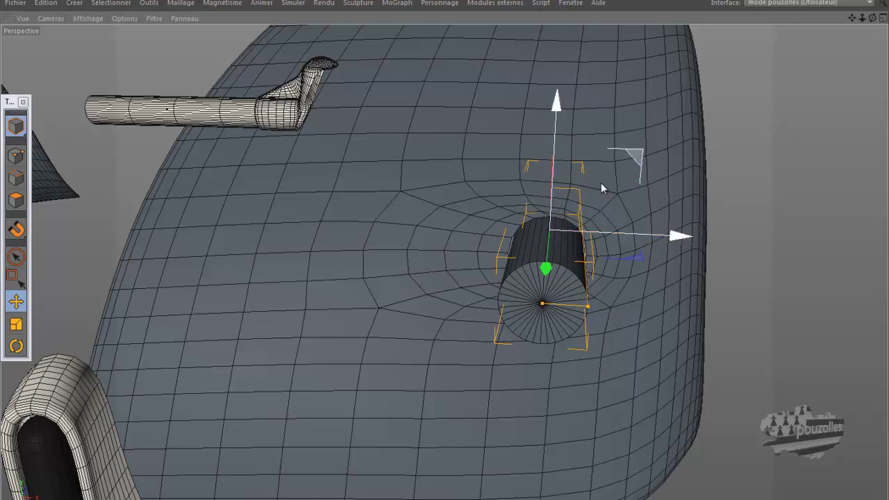
{"action": "left_click_drag", "start_coordinate": [588, 306], "coordinate": [595, 308]}
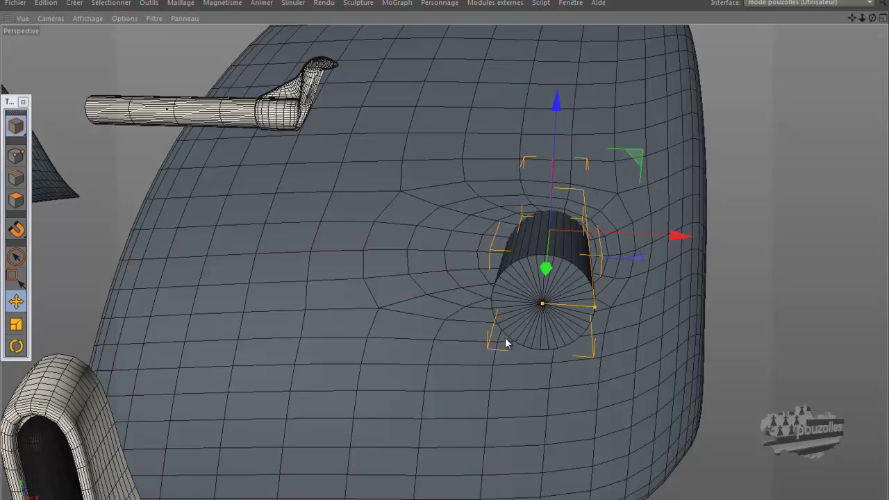
{"action": "left_click", "coordinate": [290, 499]}
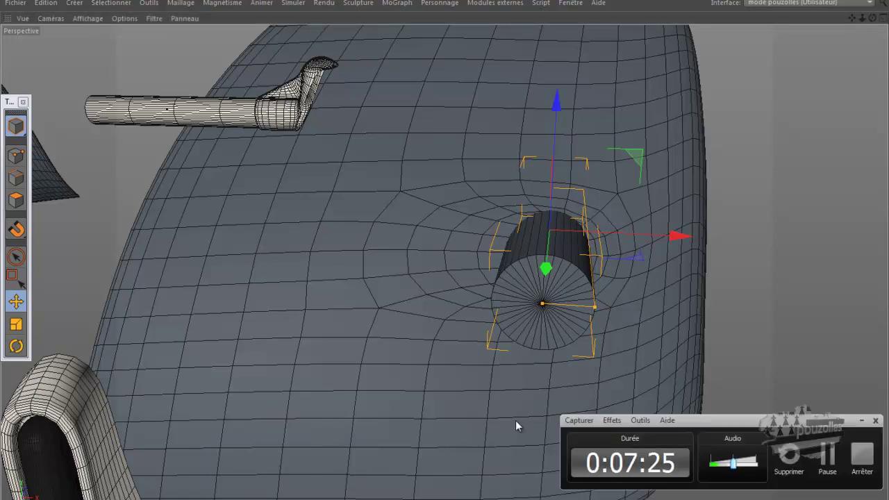
{"action": "left_click", "coordinate": [826, 456]}
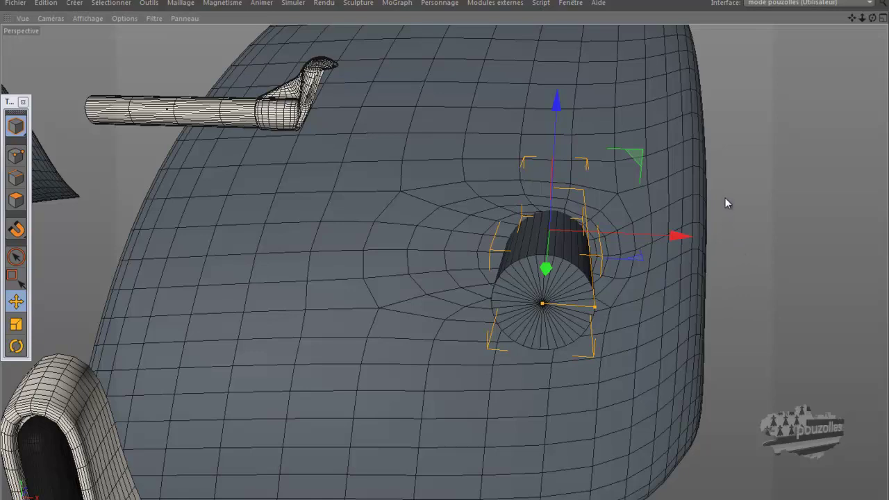
Shorten the cylinder into a thick disc and slide it about 53 cm along its axis into the fender hole.
{"action": "left_click_drag", "start_coordinate": [873, 19], "coordinate": [445, 268]}
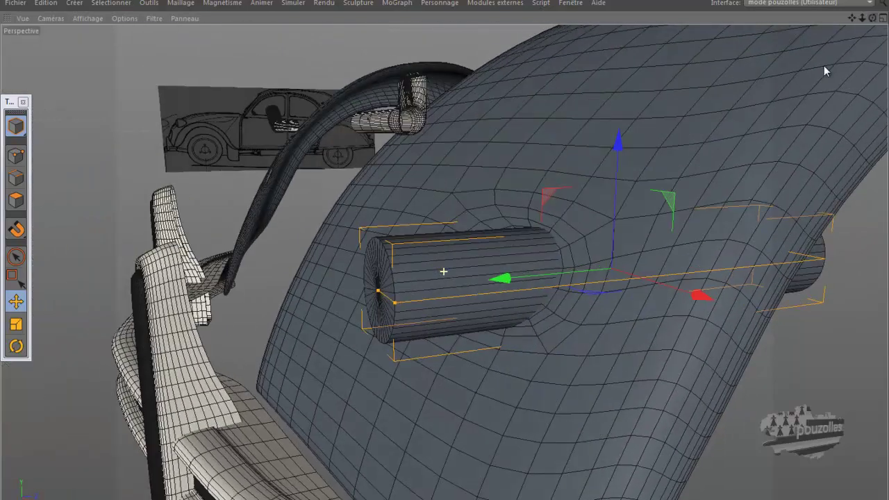
{"action": "left_click_drag", "start_coordinate": [379, 297], "coordinate": [349, 297]}
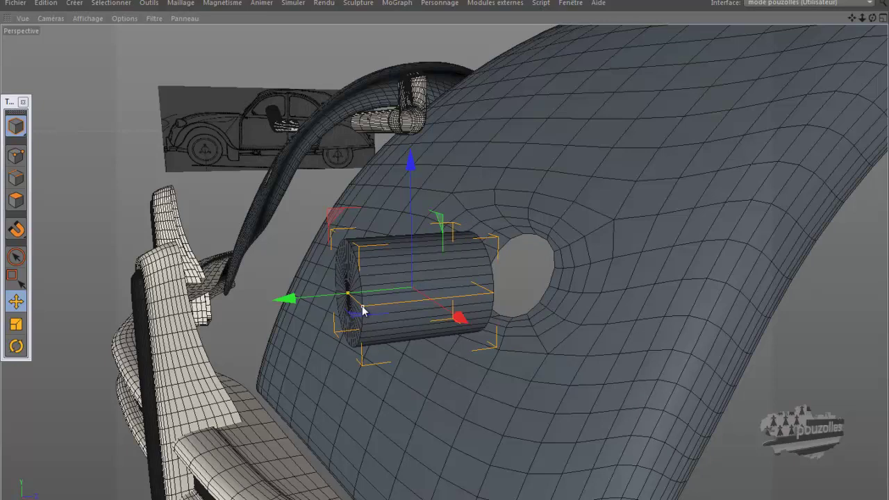
{"action": "left_click_drag", "start_coordinate": [348, 297], "coordinate": [370, 298]}
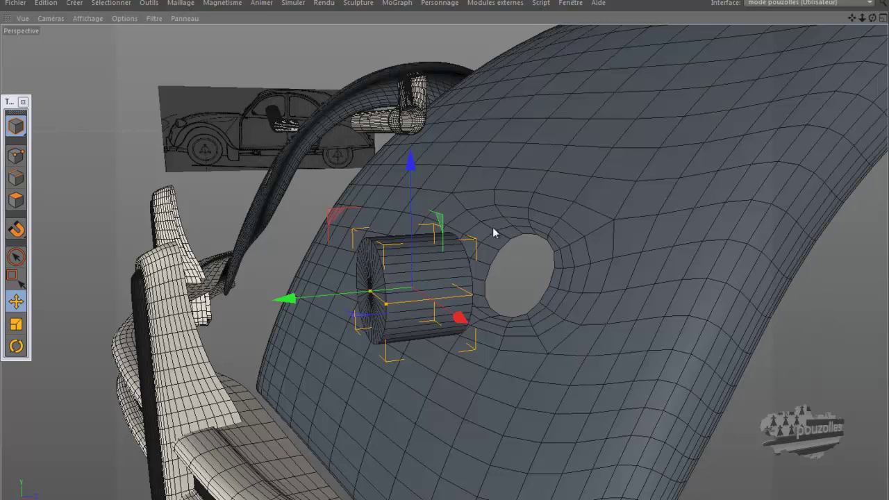
{"action": "left_click_drag", "start_coordinate": [288, 299], "coordinate": [425, 307]}
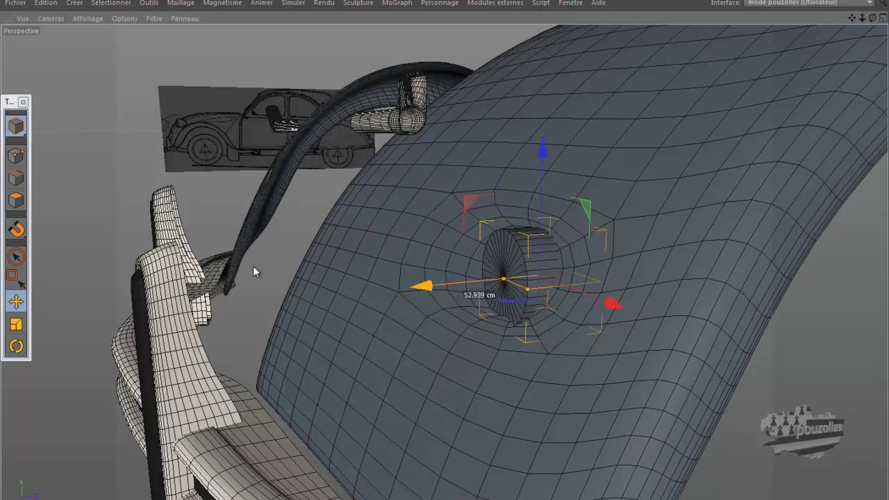
Rotate the cylinder so its end cap follows the fender's slope, and shift it along its axis until it protrudes only slightly.
{"action": "left_click", "coordinate": [15, 346]}
{"action": "left_click_drag", "start_coordinate": [541, 278], "coordinate": [564, 294], "text": "alt"}
{"action": "left_click_drag", "start_coordinate": [488, 254], "coordinate": [561, 206]}
{"action": "left_click_drag", "start_coordinate": [873, 18], "coordinate": [444, 254]}
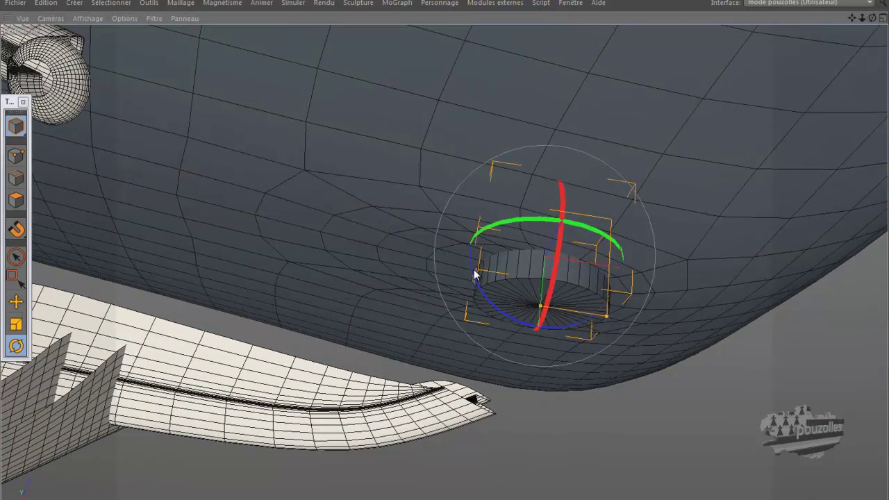
{"action": "left_click_drag", "start_coordinate": [473, 271], "coordinate": [470, 267]}
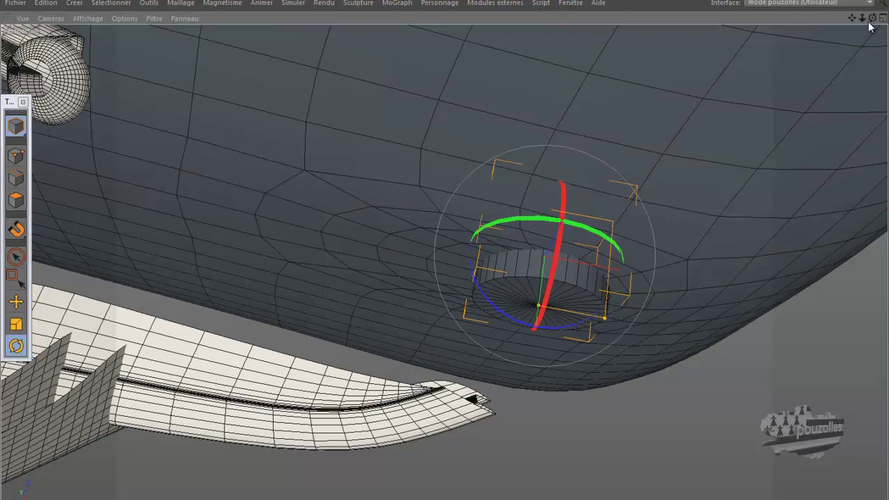
{"action": "left_click_drag", "start_coordinate": [873, 19], "coordinate": [444, 250]}
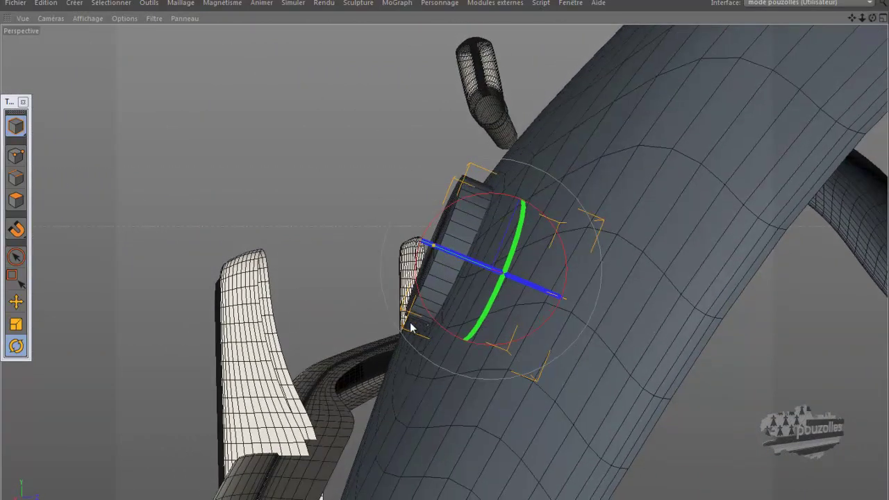
{"action": "left_click_drag", "start_coordinate": [485, 195], "coordinate": [488, 193]}
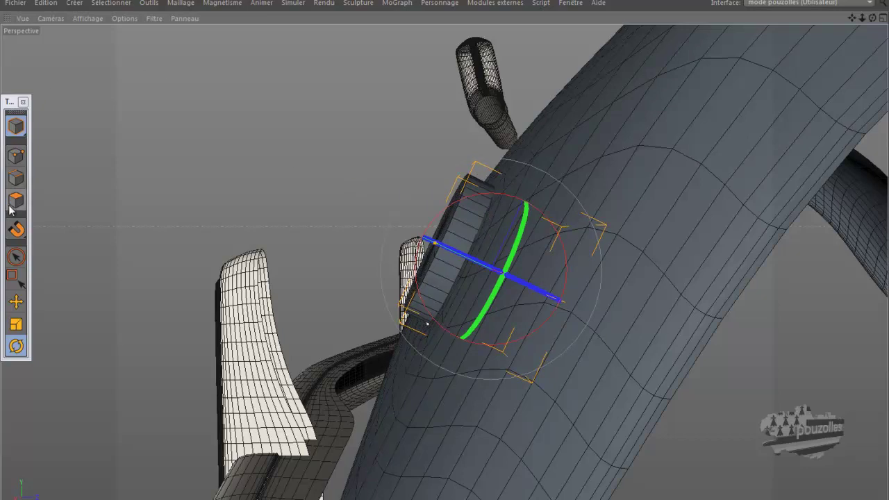
{"action": "left_click", "coordinate": [16, 301]}
{"action": "left_click_drag", "start_coordinate": [461, 271], "coordinate": [390, 224]}
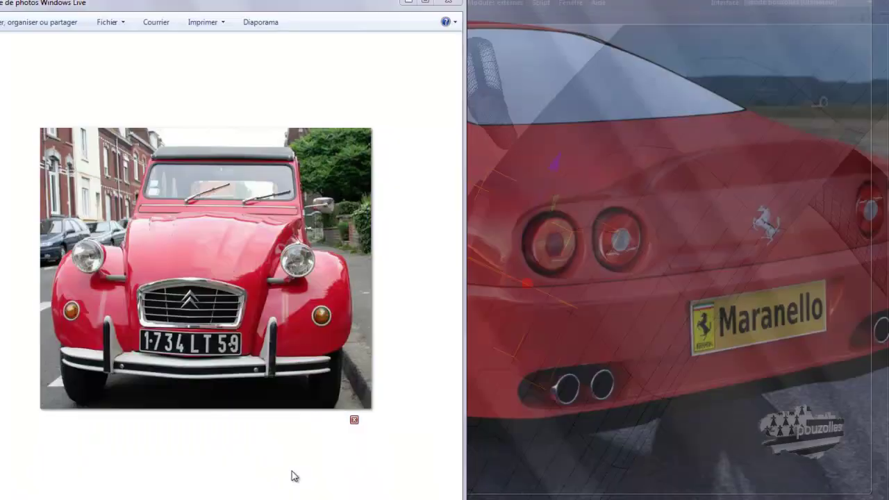
Switch to the Windows Live photo viewer and examine how the front indicator sits in the fender on the 2CV reference photos.
{"action": "left_click", "coordinate": [293, 477]}
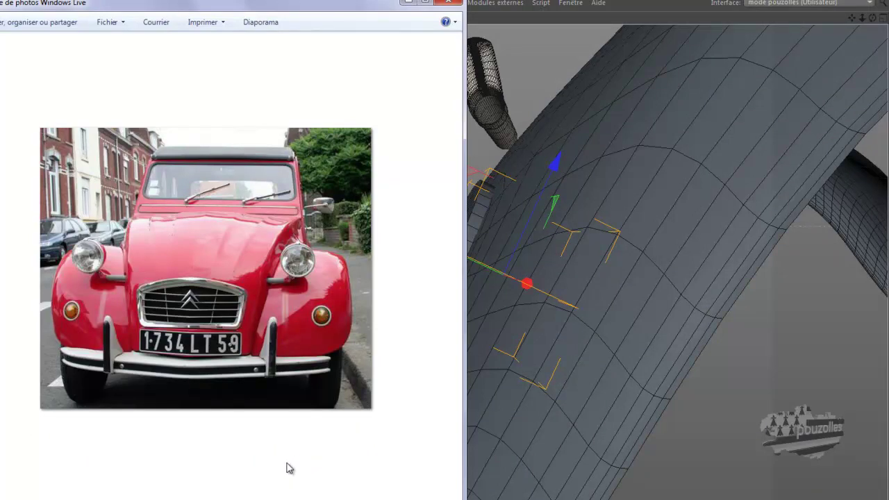
{"action": "left_click", "coordinate": [215, 450]}
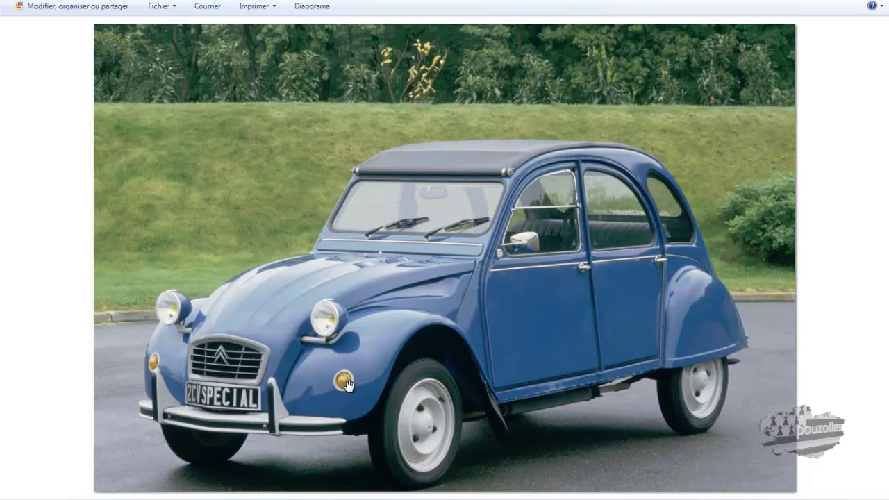
{"action": "scroll", "coordinate": [350, 417], "scroll_direction": "up", "scroll_amount": 5}
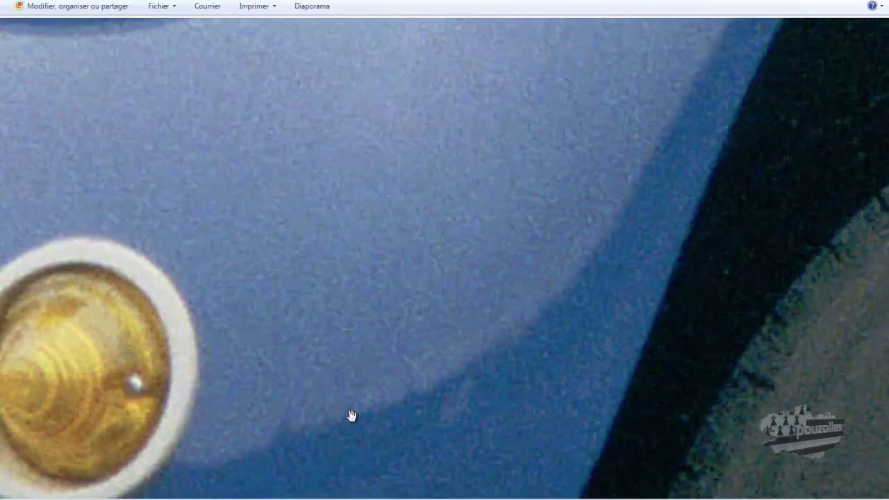
{"action": "scroll", "coordinate": [350, 416], "scroll_direction": "down", "scroll_amount": 2}
{"action": "scroll", "coordinate": [261, 434], "scroll_direction": "down", "scroll_amount": 2}
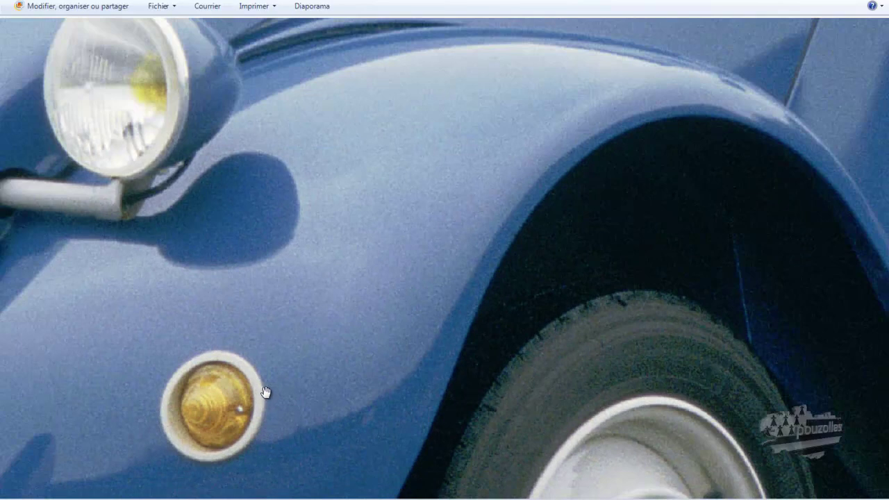
{"action": "scroll", "coordinate": [292, 386], "scroll_direction": "down", "scroll_amount": 3}
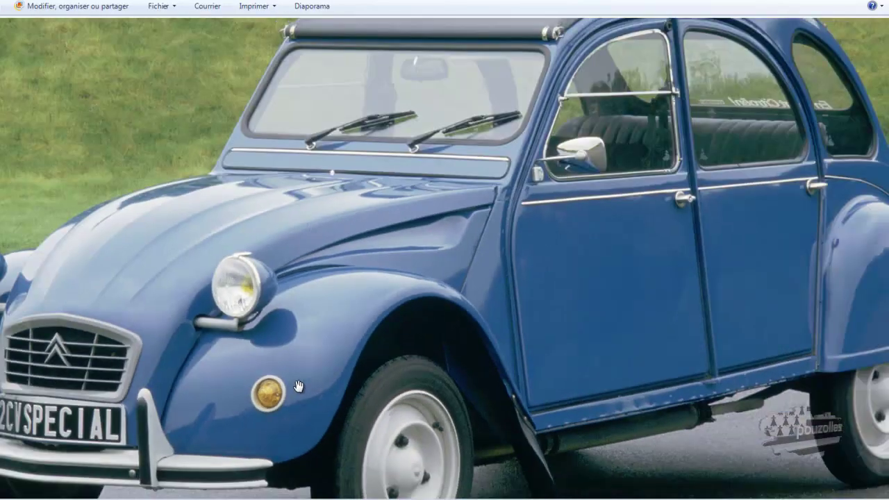
{"action": "scroll", "coordinate": [299, 386], "scroll_direction": "down", "scroll_amount": 2}
{"action": "mouse_move", "coordinate": [259, 498]}
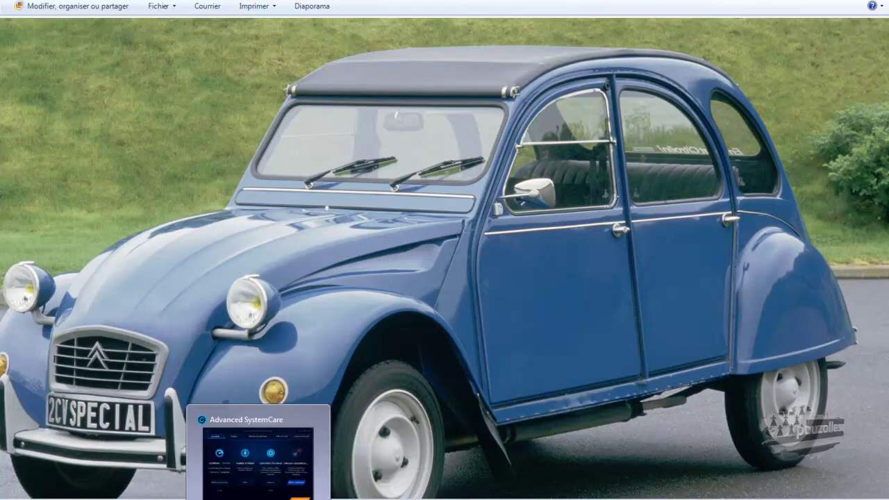
{"action": "left_click", "coordinate": [201, 497]}
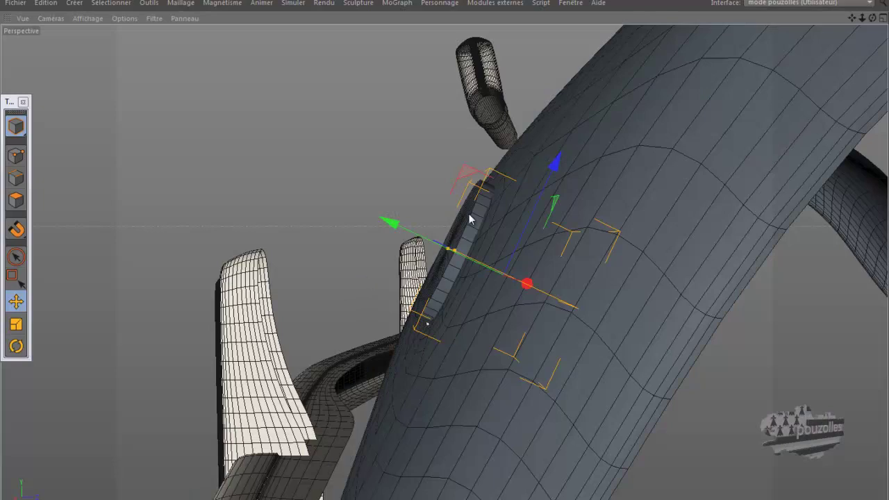
Sink the cylinder's end cap just below the fender surface and recentre it in the hole, checking from front and behind.
{"action": "scroll", "coordinate": [469, 214], "scroll_direction": "up", "scroll_amount": 3}
{"action": "scroll", "coordinate": [469, 217], "scroll_direction": "up", "scroll_amount": 1}
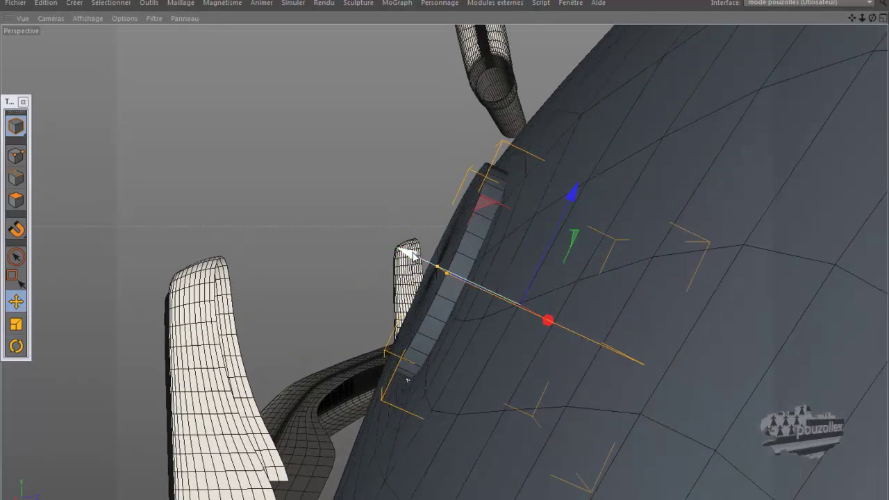
{"action": "left_click_drag", "start_coordinate": [408, 254], "coordinate": [450, 255]}
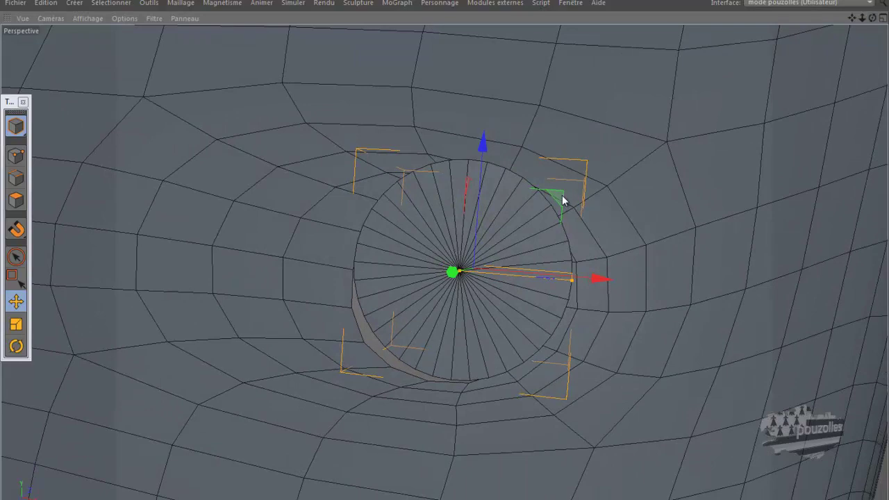
{"action": "left_click_drag", "start_coordinate": [560, 196], "coordinate": [551, 207]}
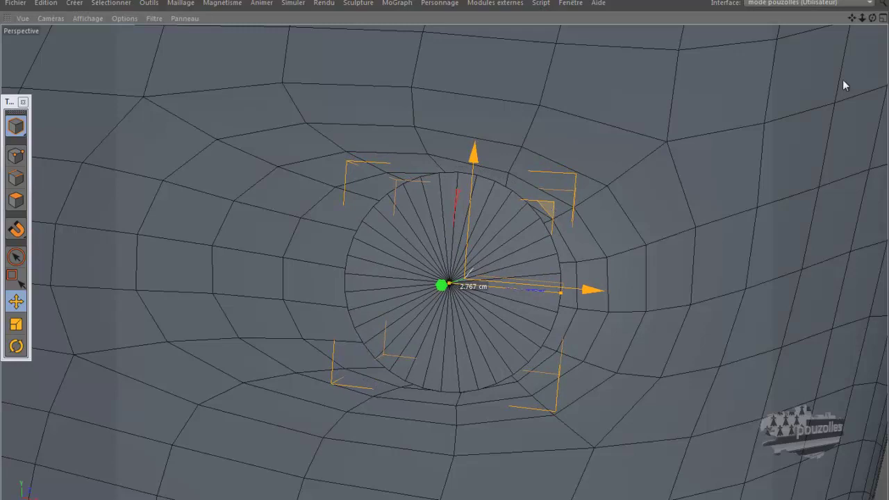
{"action": "left_click_drag", "start_coordinate": [872, 18], "coordinate": [444, 248]}
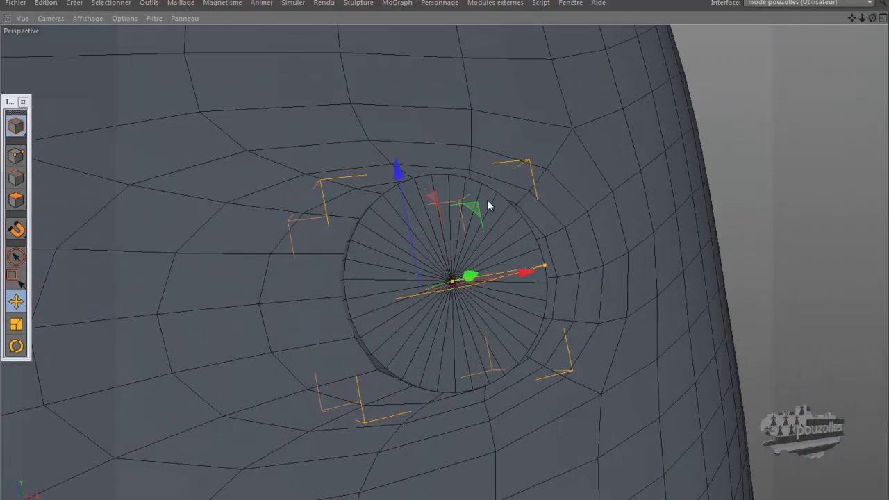
{"action": "left_click_drag", "start_coordinate": [400, 178], "coordinate": [399, 182]}
{"action": "left_click_drag", "start_coordinate": [528, 275], "coordinate": [522, 276]}
{"action": "mouse_move", "coordinate": [434, 253]}
{"action": "left_mouse_down", "text": "alt"}
{"action": "mouse_move", "coordinate": [442, 249]}
{"action": "mouse_move", "coordinate": [435, 241]}
{"action": "mouse_move", "coordinate": [435, 251]}
{"action": "left_mouse_up", "text": "alt"}
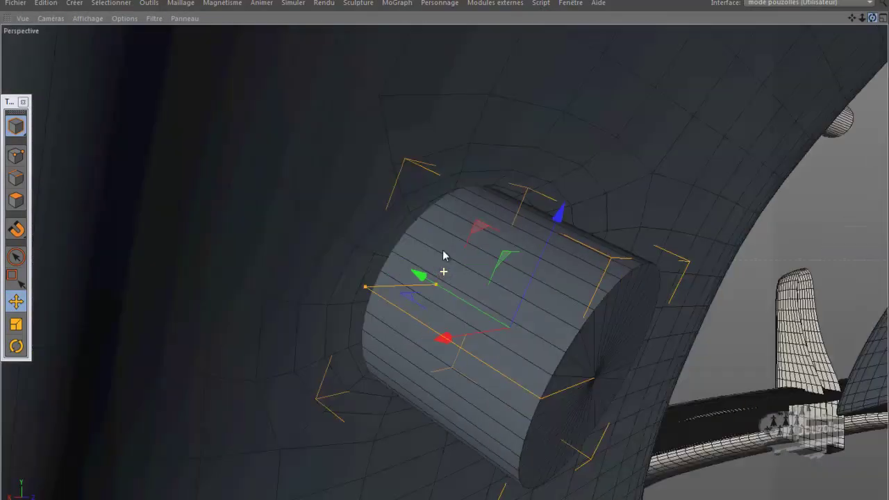
{"action": "mouse_move", "coordinate": [443, 250]}
{"action": "left_mouse_down", "text": "alt"}
{"action": "mouse_move", "coordinate": [452, 252]}
{"action": "mouse_move", "coordinate": [441, 260]}
{"action": "mouse_move", "coordinate": [445, 252]}
{"action": "mouse_move", "coordinate": [453, 260]}
{"action": "mouse_move", "coordinate": [444, 240]}
{"action": "mouse_move", "coordinate": [464, 253]}
{"action": "mouse_move", "coordinate": [437, 259]}
{"action": "left_mouse_up", "text": "alt"}
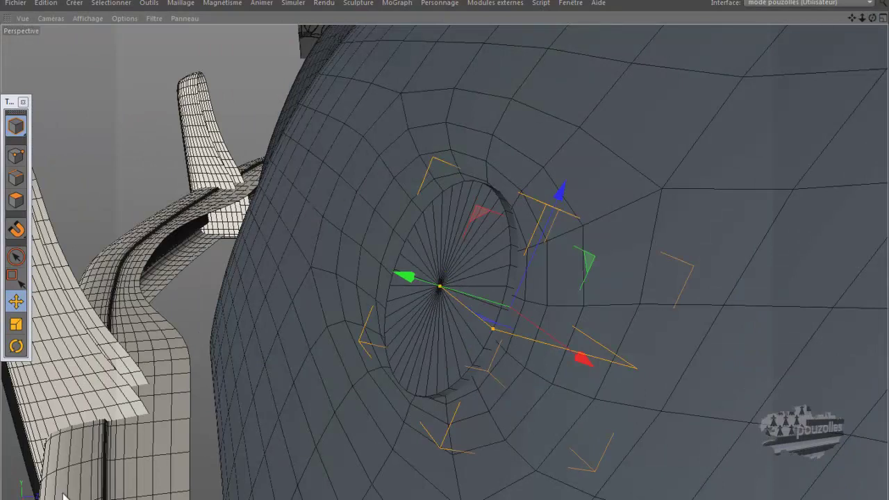
Set the Cylindre object's rotation segments to 18.
{"action": "left_click", "coordinate": [83, 498]}
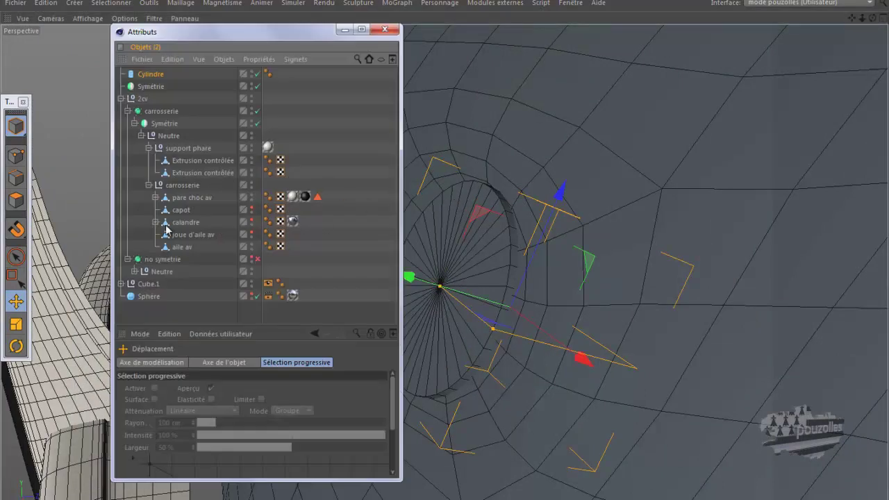
{"action": "left_click", "coordinate": [153, 74]}
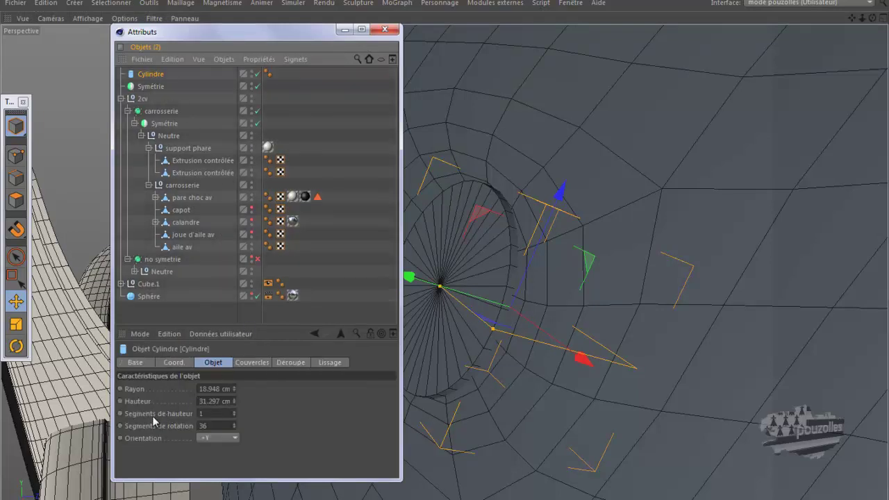
{"action": "left_click", "coordinate": [219, 426]}
{"action": "double_click", "coordinate": [219, 426]}
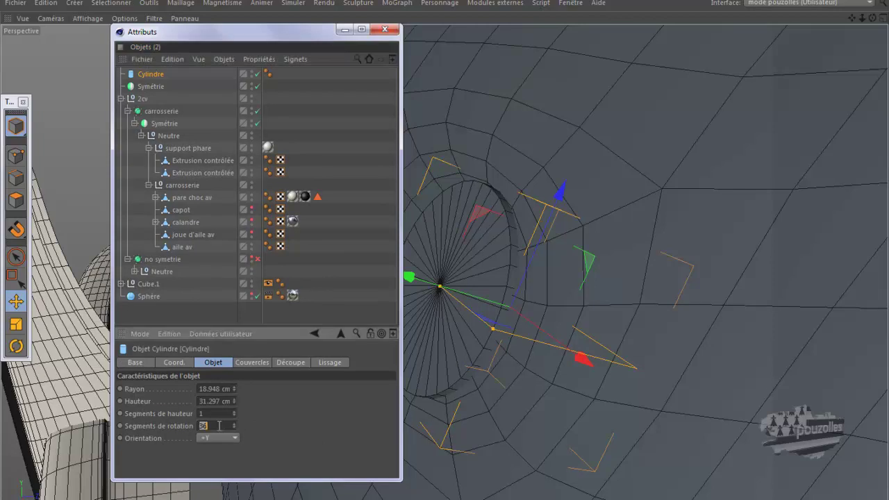
{"action": "type", "text": "18"}
{"action": "key", "text": "Return"}
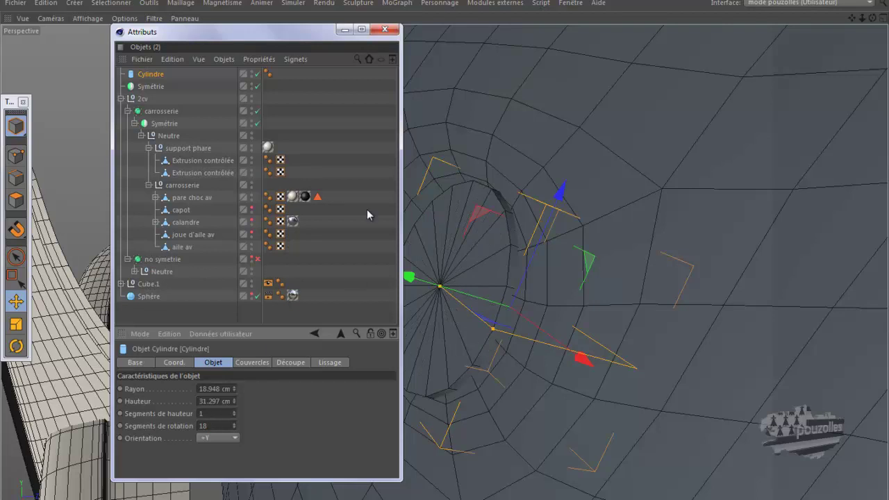
{"action": "left_click", "coordinate": [344, 31]}
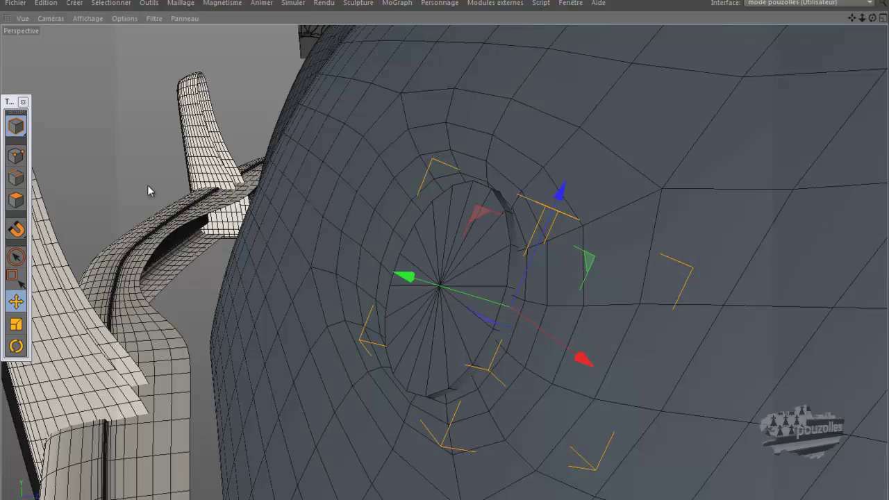
Make the cylinder editable, select all its points and merge the duplicate ones with Optimiser.
{"action": "left_click", "coordinate": [17, 157]}
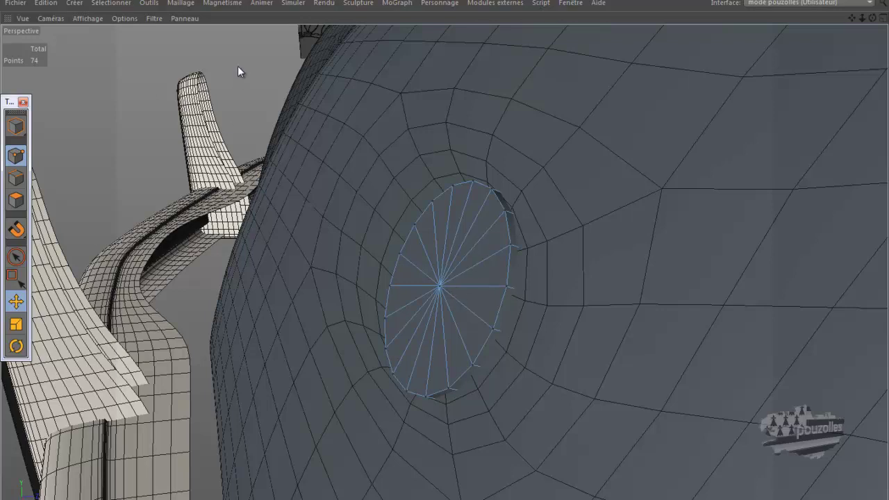
{"action": "key", "text": "ctrl+a"}
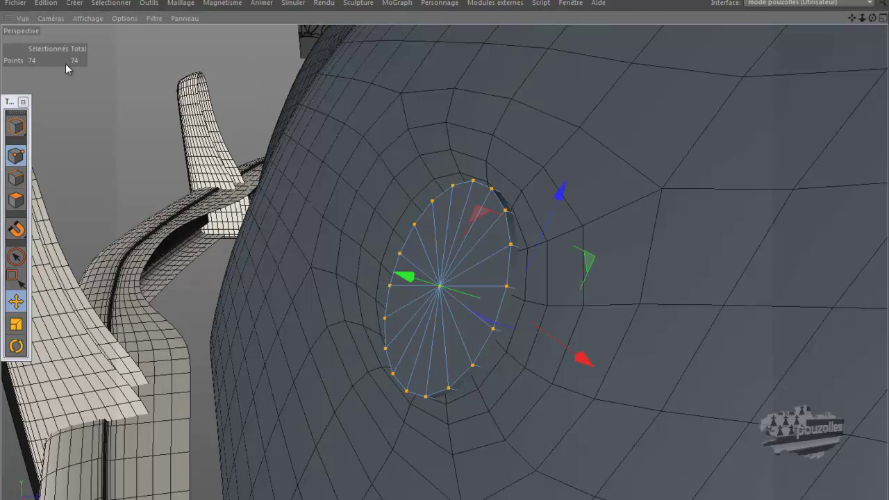
{"action": "right_click", "coordinate": [227, 57]}
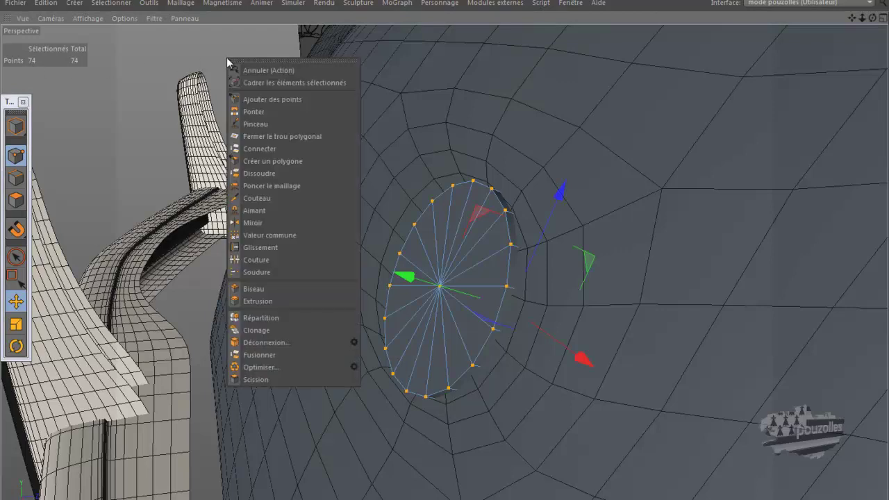
{"action": "left_click", "coordinate": [247, 366]}
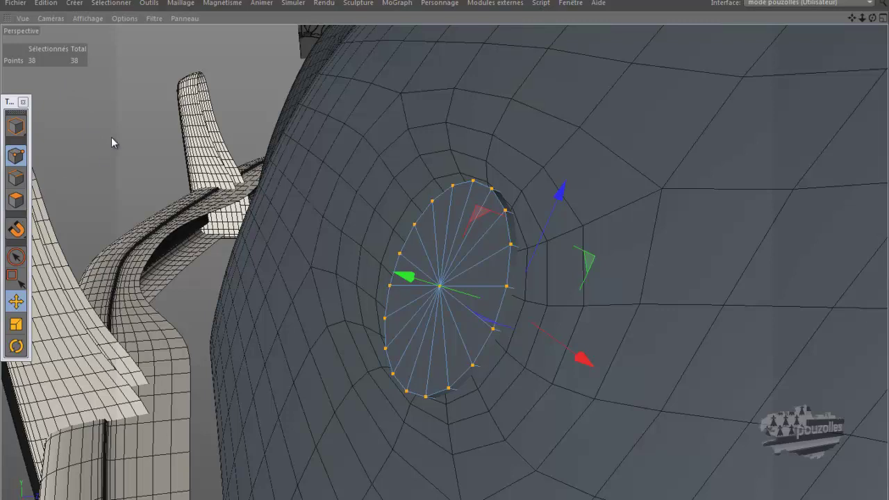
{"action": "left_click", "coordinate": [58, 174]}
Select all 18 polygons of the cylinder's outer end cap with the selection brush, limited to visible elements.
{"action": "left_click", "coordinate": [16, 199]}
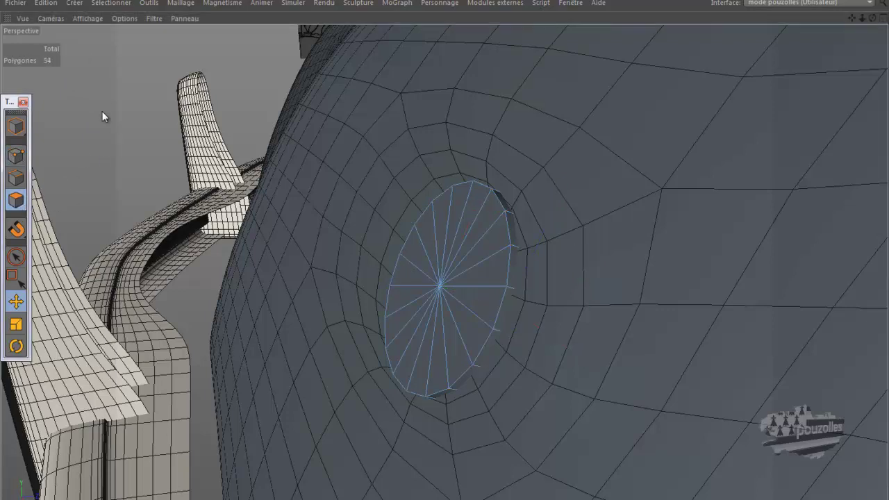
{"action": "left_click", "coordinate": [16, 257]}
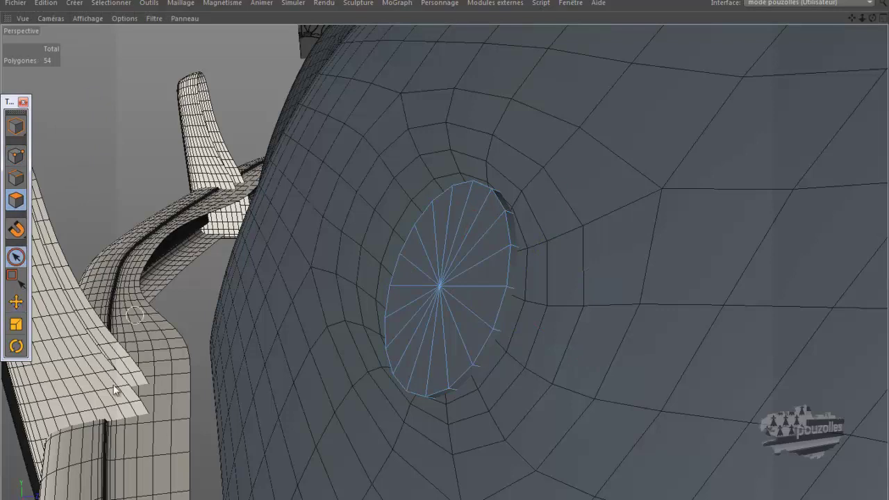
{"action": "left_click", "coordinate": [305, 419]}
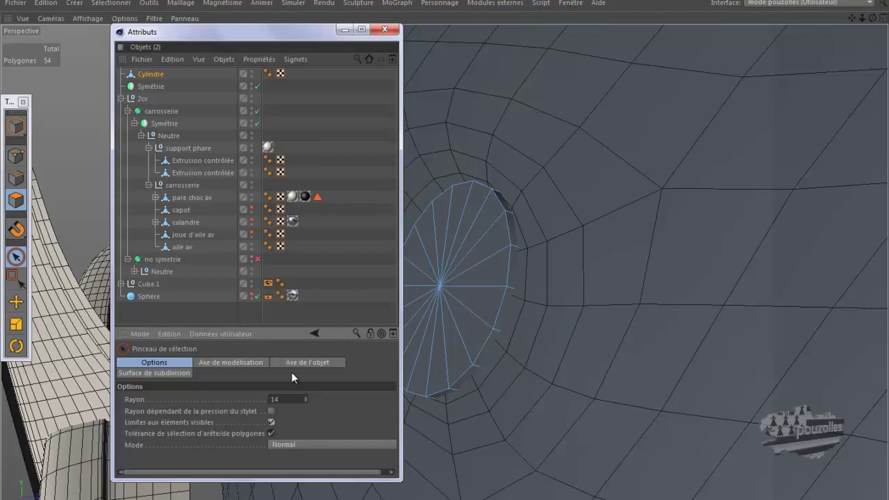
{"action": "left_click", "coordinate": [344, 30]}
{"action": "mouse_move", "coordinate": [421, 248]}
{"action": "left_mouse_down"}
{"action": "mouse_move", "coordinate": [451, 229]}
{"action": "mouse_move", "coordinate": [439, 289]}
{"action": "left_mouse_up"}
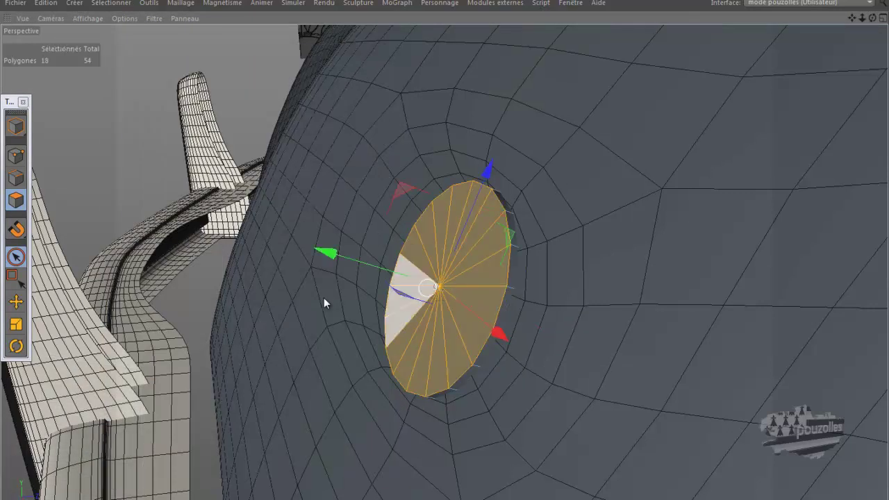
Switch to the Windows Live photo viewer and examine the front indicator's rim on the red 2CV photo.
{"action": "left_click_drag", "start_coordinate": [866, 21], "coordinate": [788, 74]}
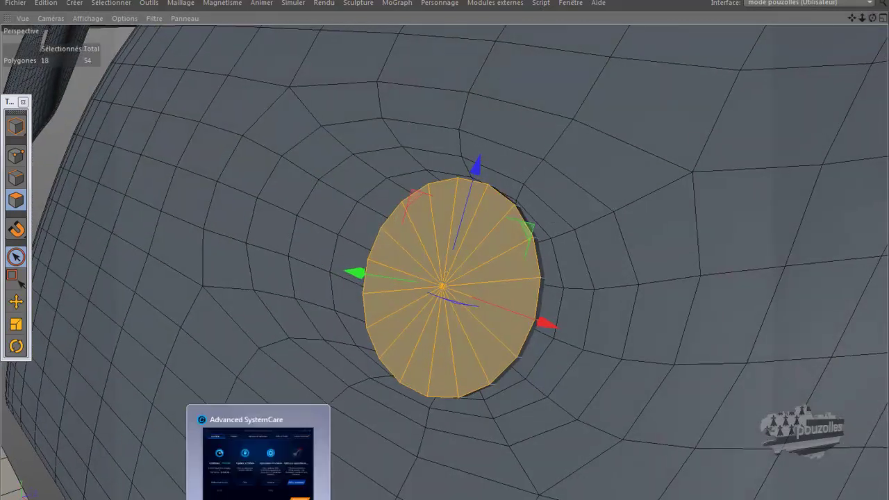
{"action": "right_click", "coordinate": [258, 499]}
{"action": "key", "text": "Escape"}
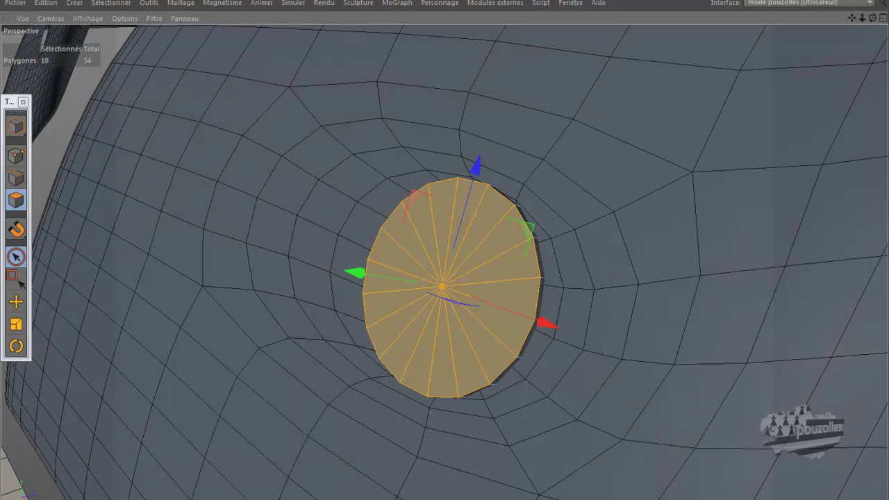
{"action": "mouse_move", "coordinate": [285, 494]}
{"action": "left_click", "coordinate": [289, 479]}
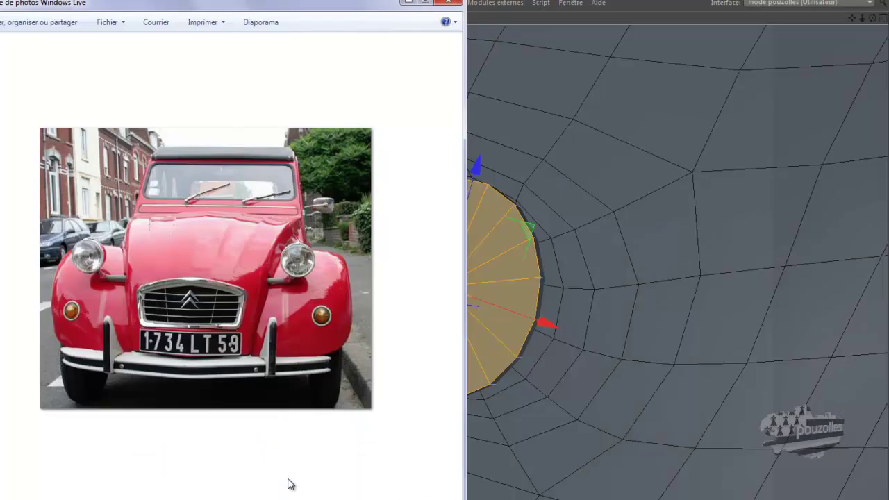
{"action": "scroll", "coordinate": [327, 323], "scroll_direction": "up", "scroll_amount": 3}
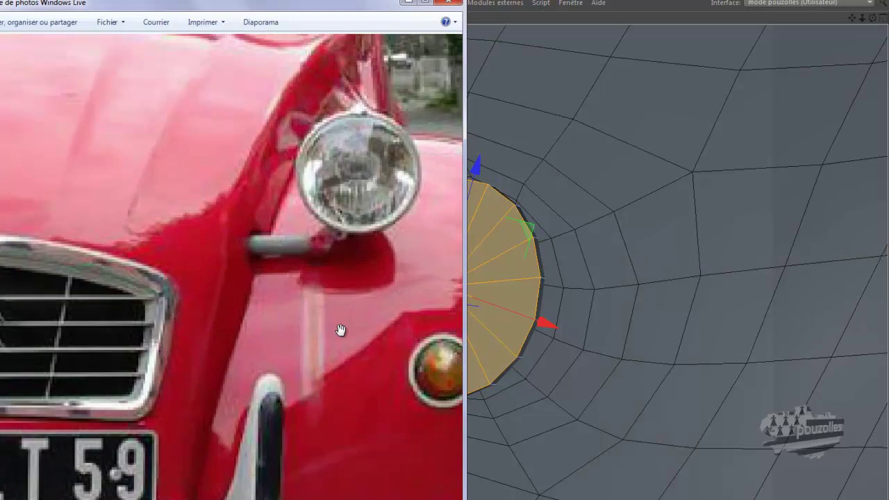
{"action": "scroll", "coordinate": [339, 329], "scroll_direction": "down", "scroll_amount": 1}
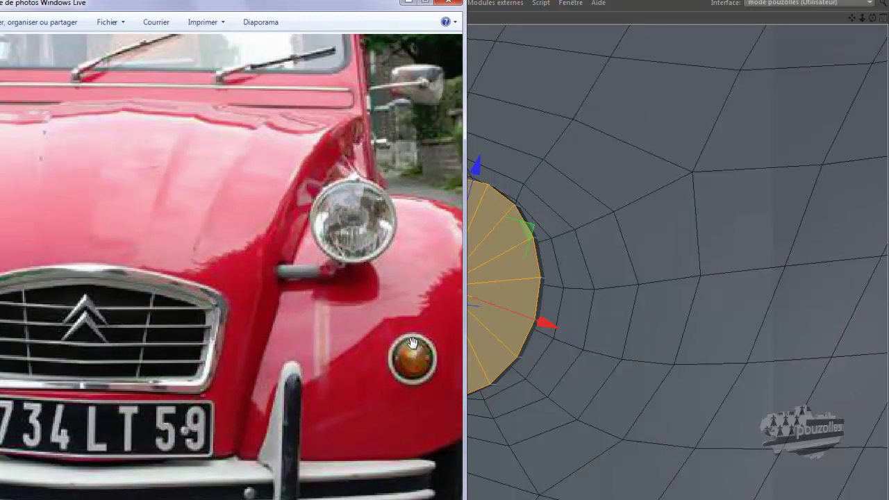
{"action": "left_click", "coordinate": [257, 445]}
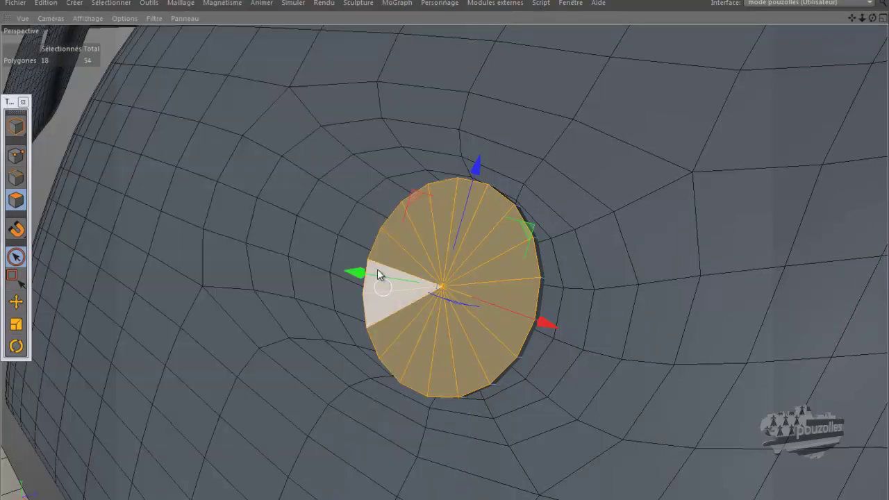
Inset the selected end cap slightly with Extrusion interne to form a thin rim, undoing uneven attempts first.
{"action": "right_click", "coordinate": [252, 209]}
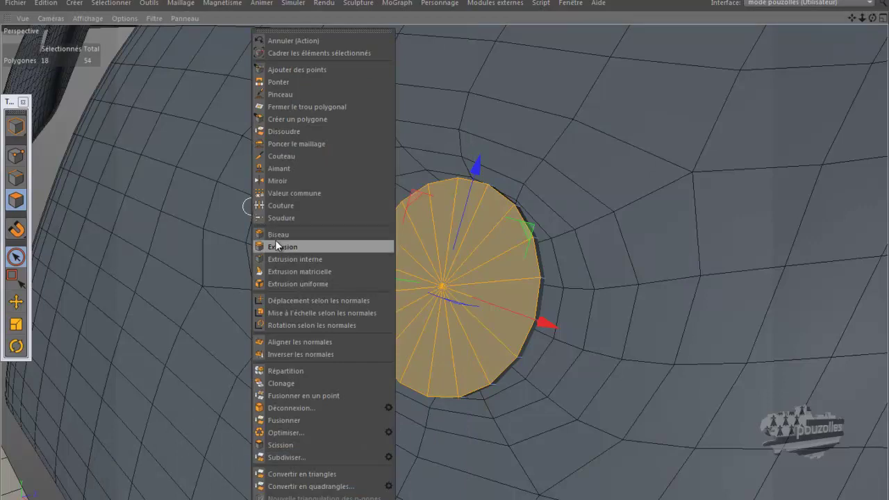
{"action": "left_click", "coordinate": [282, 263]}
{"action": "left_click", "coordinate": [444, 251]}
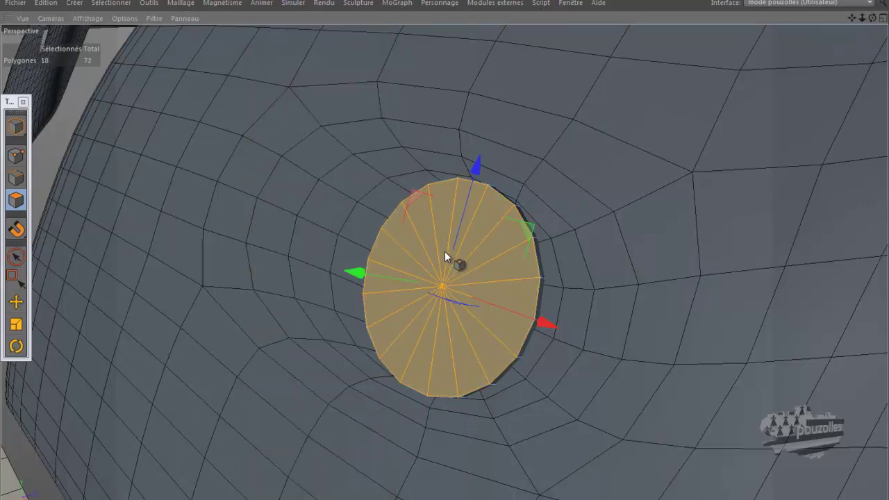
{"action": "left_click", "coordinate": [450, 254]}
{"action": "left_click_drag", "start_coordinate": [451, 250], "coordinate": [444, 251]}
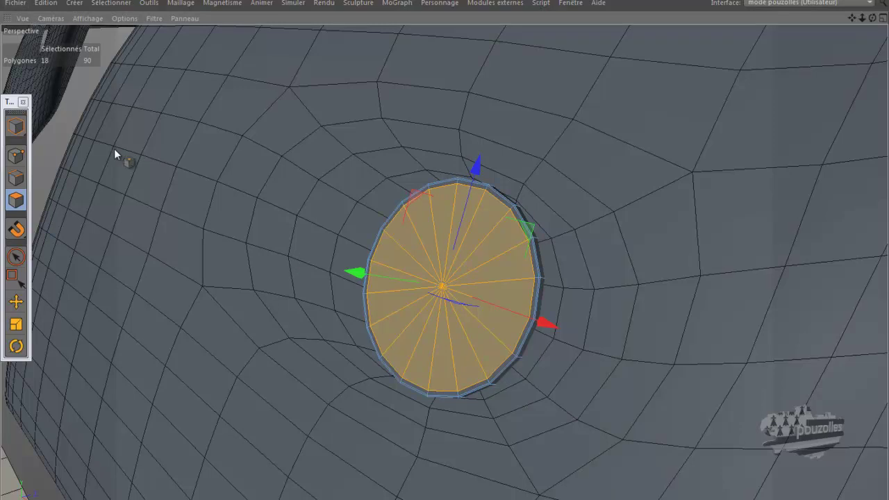
{"action": "key", "text": "ctrl+z"}
{"action": "key", "text": "ctrl+z"}
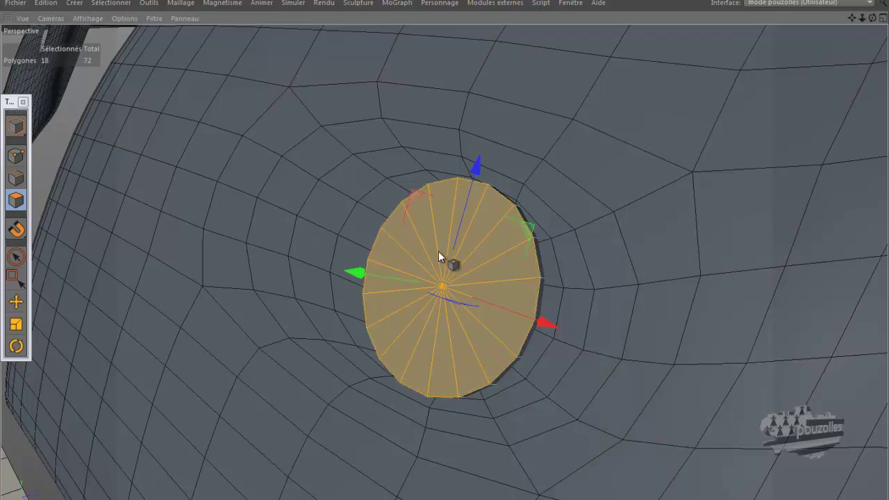
{"action": "left_click_drag", "start_coordinate": [442, 251], "coordinate": [443, 252]}
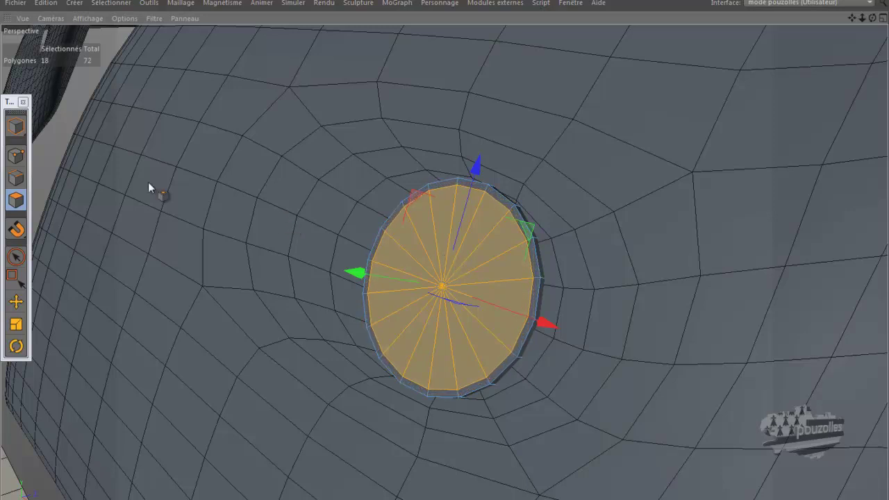
Extrude the inset cap inward along the cylinder's axis to form an inner wall, and delete the cap polygons.
{"action": "left_click", "coordinate": [16, 302]}
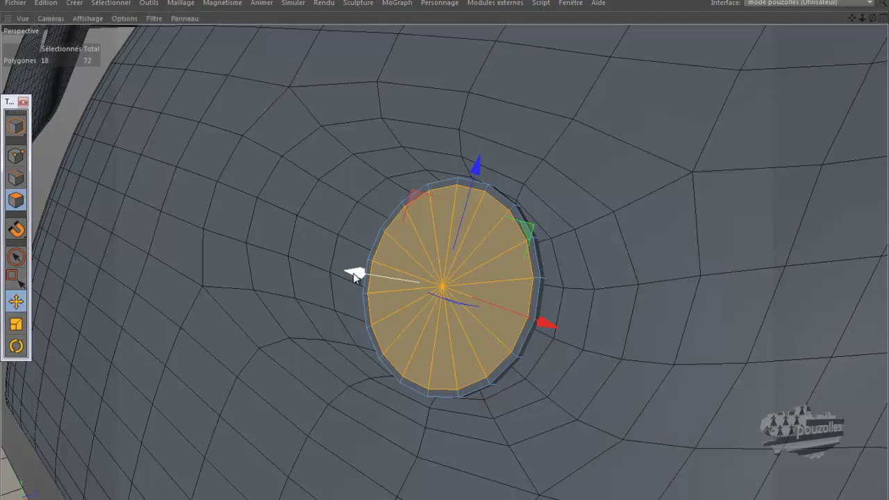
{"action": "left_click_drag", "start_coordinate": [353, 276], "coordinate": [408, 279], "text": "ctrl"}
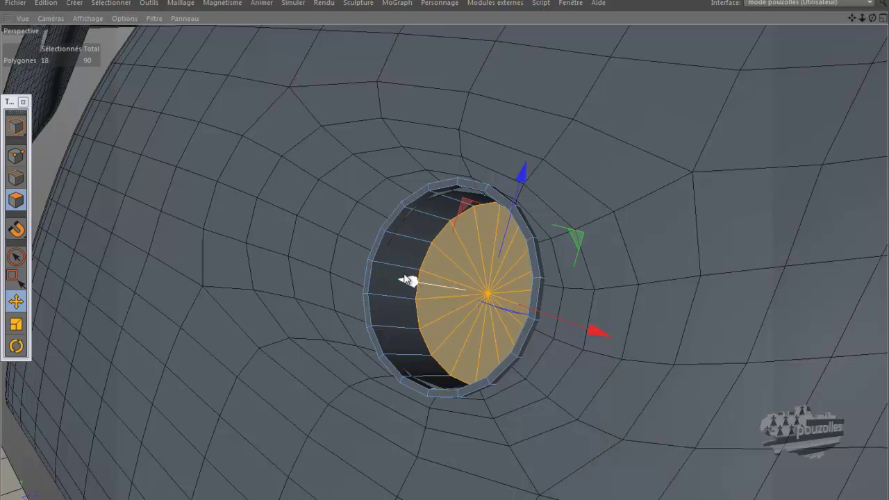
{"action": "key", "text": "Delete"}
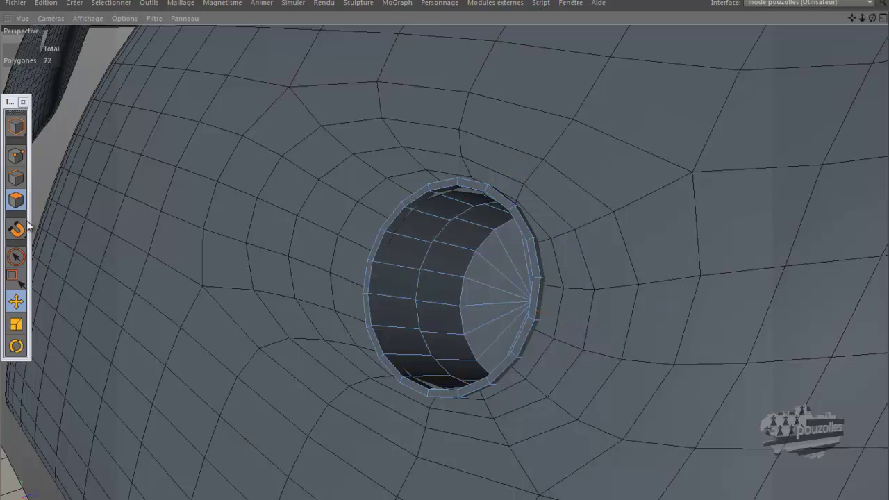
Return to whole-object editing and shift the cylinder slightly along its X axis to centre it in the fender hole.
{"action": "left_click", "coordinate": [16, 125]}
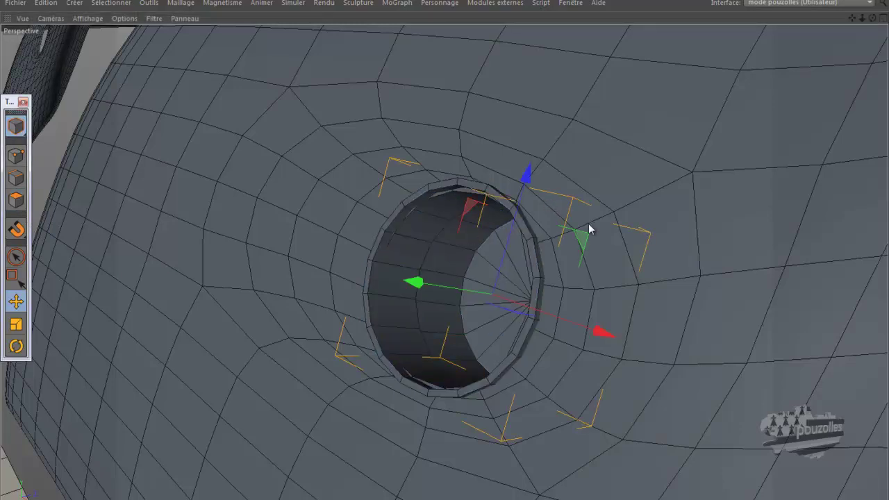
{"action": "mouse_move", "coordinate": [445, 264]}
{"action": "left_mouse_down", "text": "alt"}
{"action": "mouse_move", "coordinate": [450, 248]}
{"action": "mouse_move", "coordinate": [447, 255]}
{"action": "left_mouse_up", "text": "alt"}
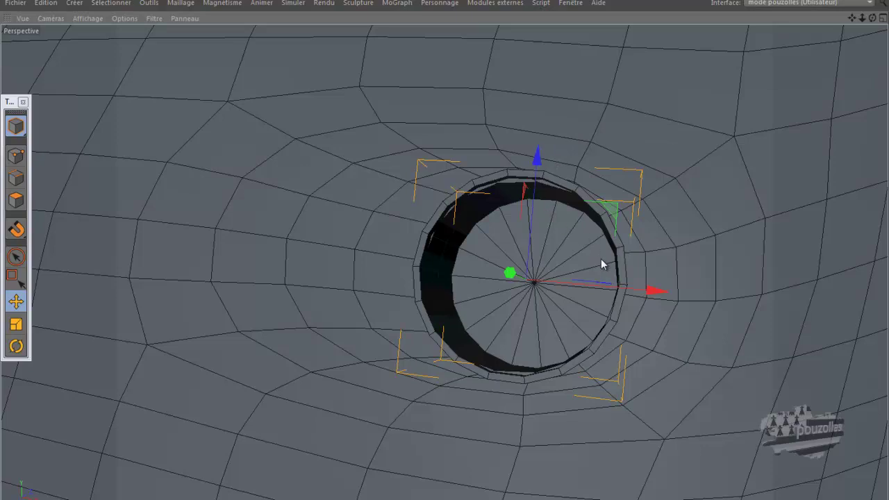
{"action": "left_click_drag", "start_coordinate": [599, 254], "coordinate": [604, 263], "text": "alt"}
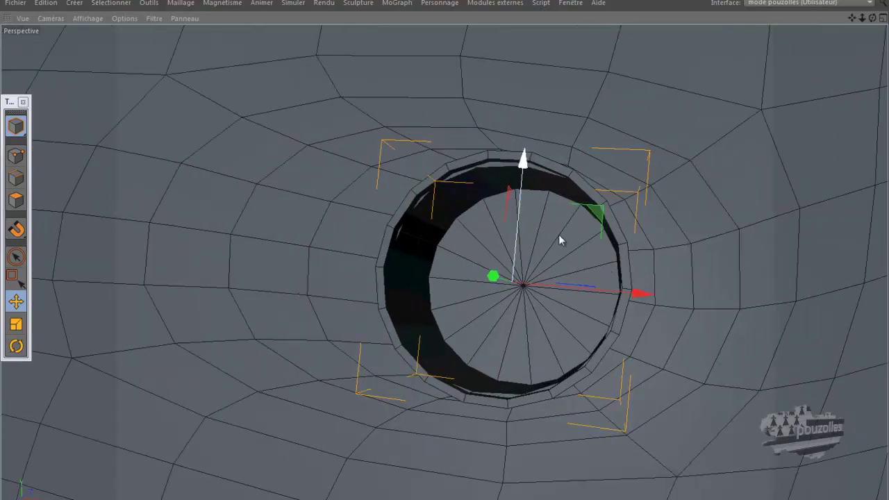
{"action": "left_click_drag", "start_coordinate": [590, 290], "coordinate": [592, 290]}
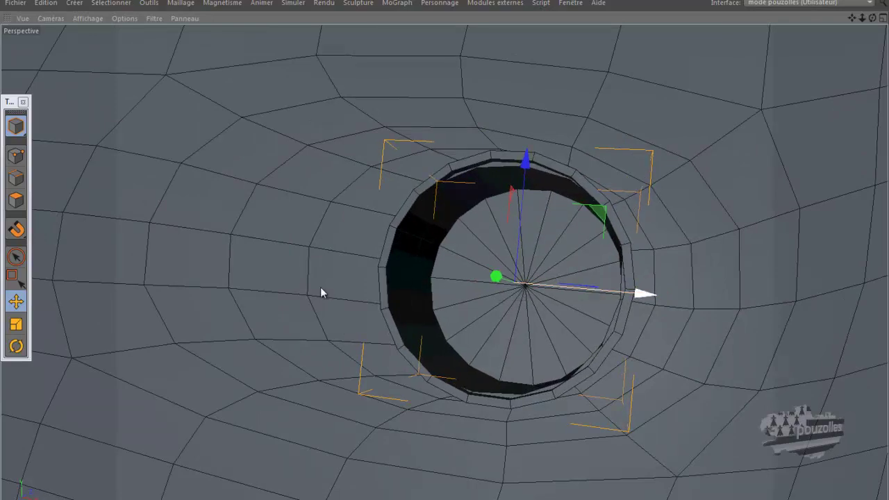
Select the aile av object in point mode and slide the corner points around its indicator hole with Glissement to fit the cylinder.
{"action": "key", "text": "shift+F5"}
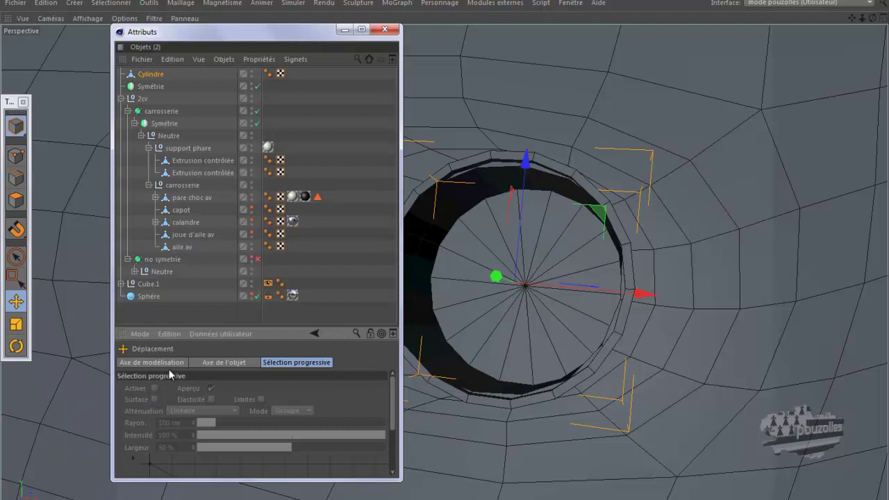
{"action": "left_click", "coordinate": [181, 247]}
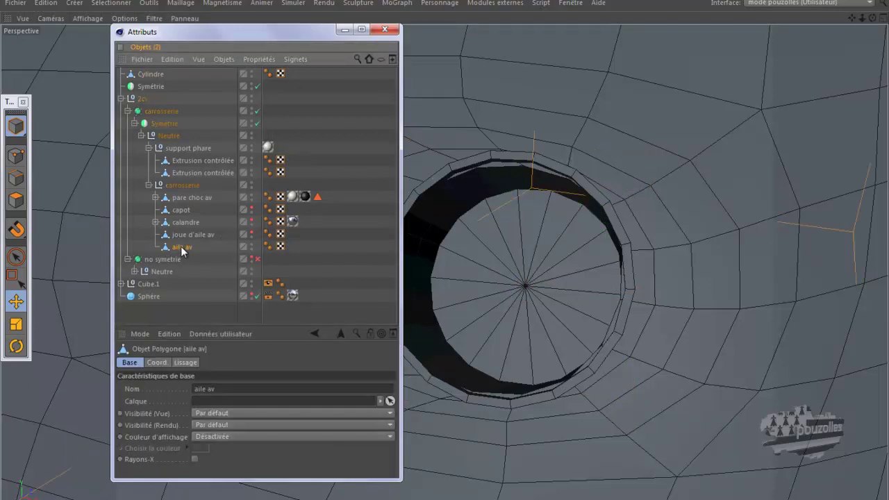
{"action": "left_click", "coordinate": [344, 29]}
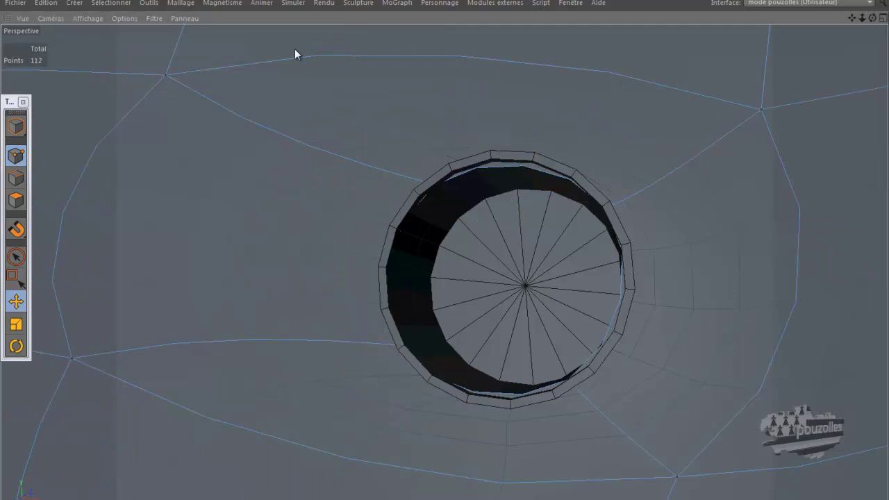
{"action": "right_click", "coordinate": [143, 44]}
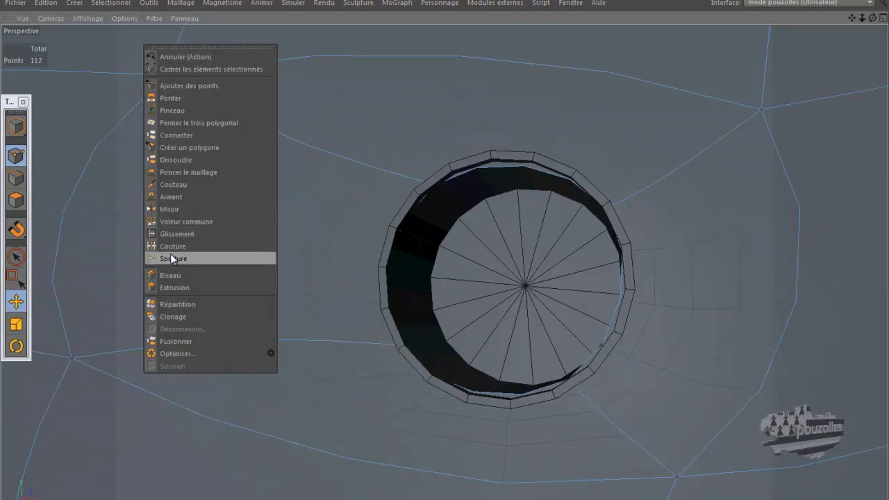
{"action": "left_click", "coordinate": [174, 234]}
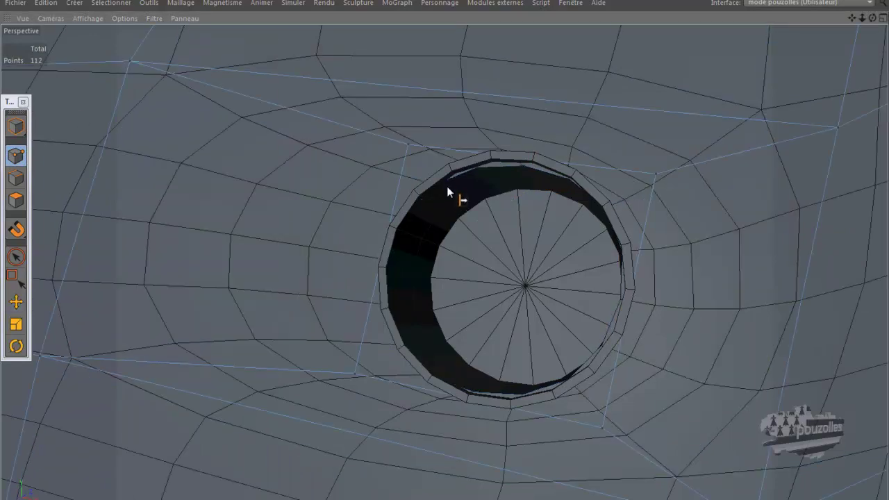
{"action": "left_click", "coordinate": [663, 171]}
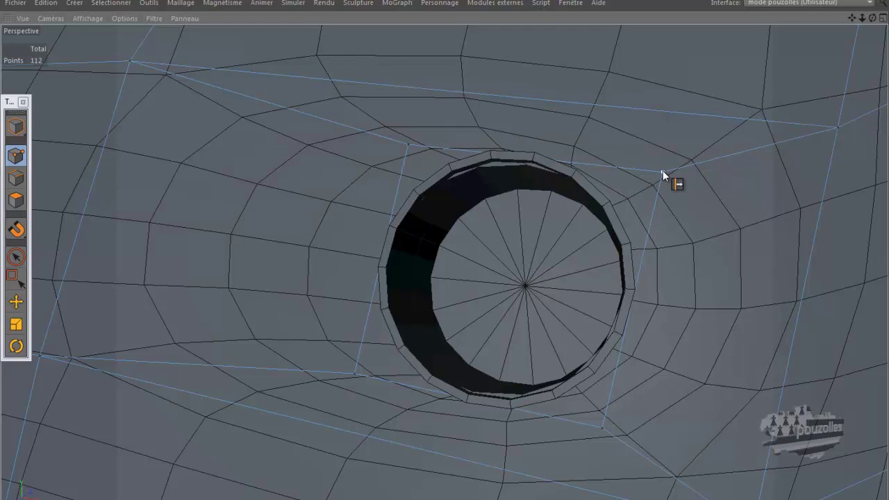
{"action": "left_click", "coordinate": [651, 169]}
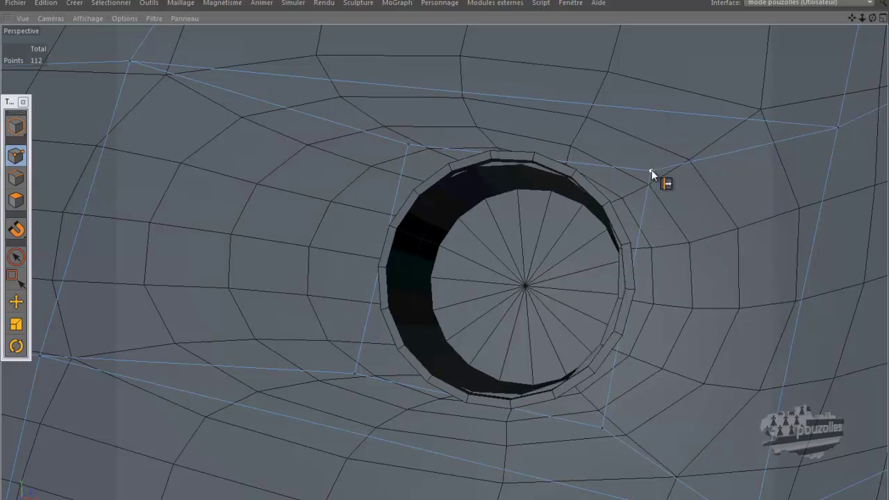
{"action": "left_click", "coordinate": [401, 140]}
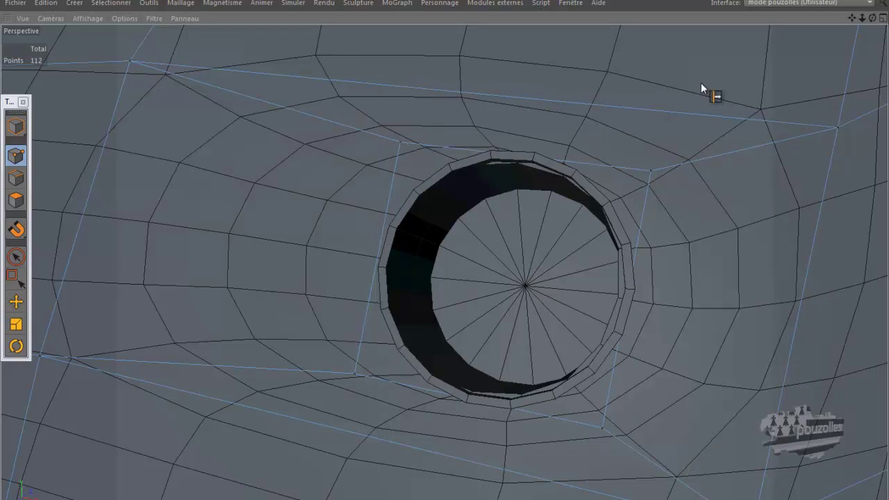
{"action": "left_click_drag", "start_coordinate": [456, 251], "coordinate": [452, 252], "text": "alt"}
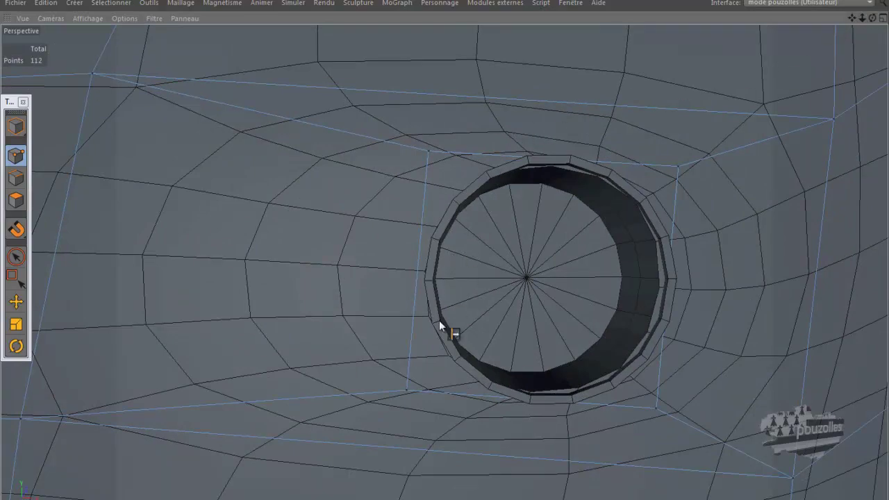
{"action": "left_click", "coordinate": [410, 390]}
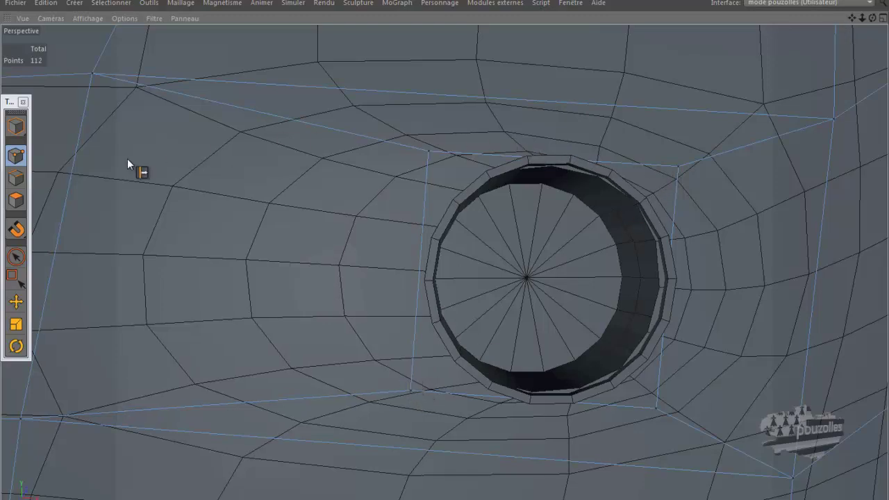
Slide the upper and lower edges of the fender hole's cage outward, away from the cylinder, in edge mode with Glissement.
{"action": "left_click", "coordinate": [20, 178]}
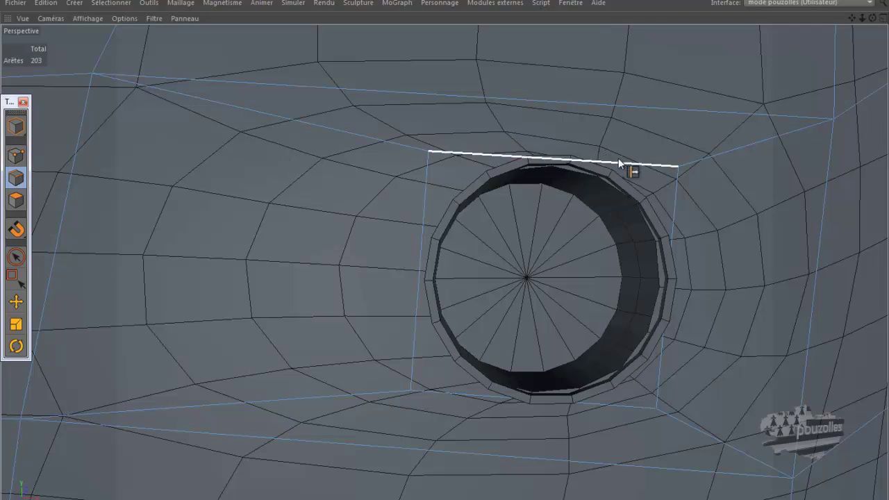
{"action": "left_click_drag", "start_coordinate": [620, 160], "coordinate": [620, 155]}
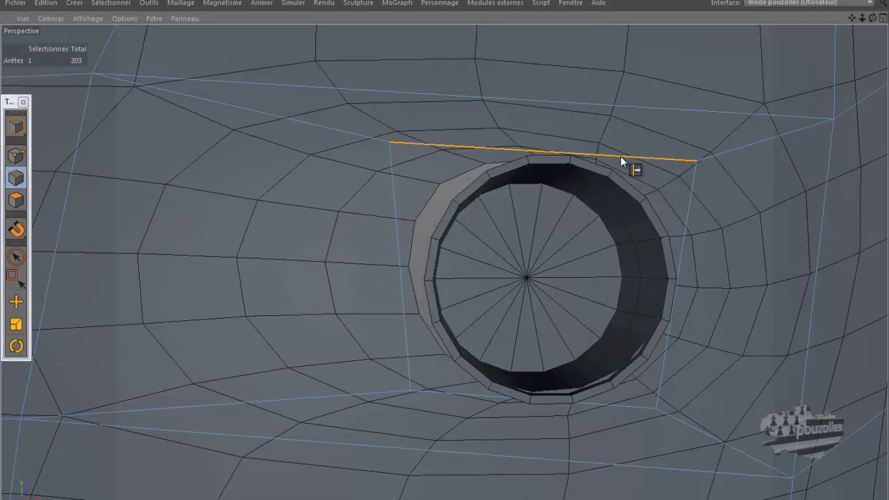
{"action": "left_click_drag", "start_coordinate": [621, 158], "coordinate": [622, 159]}
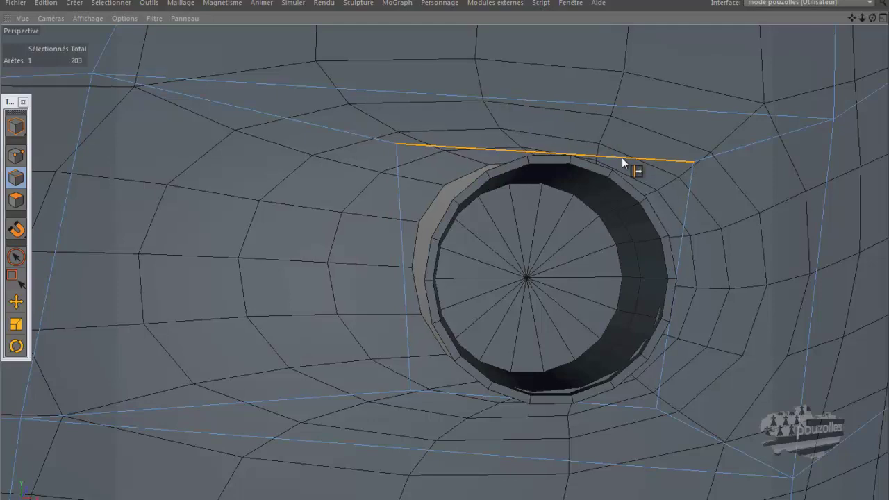
{"action": "key", "text": "ctrl+shift+a"}
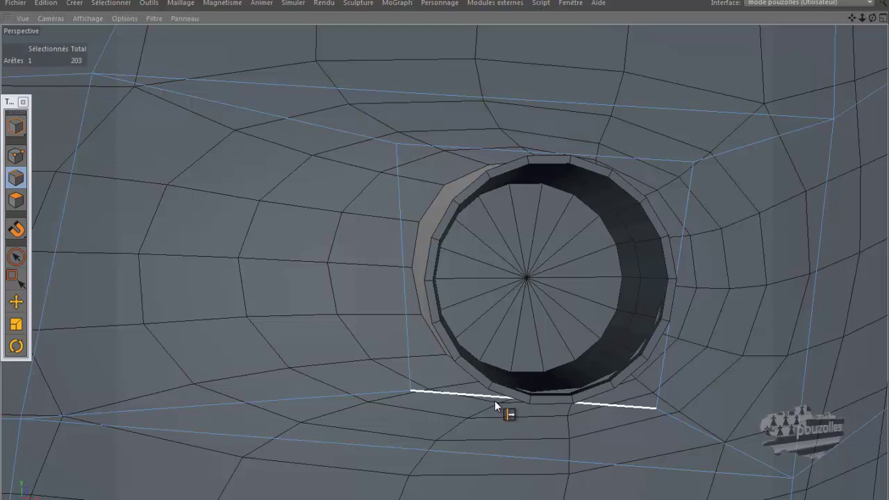
{"action": "left_click", "coordinate": [495, 402]}
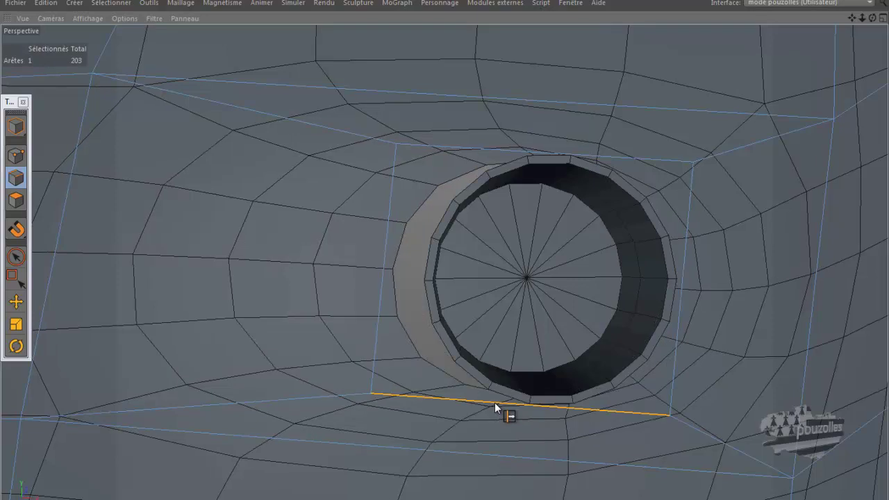
Slide the hole's upper-left and lower-left corner points back toward the cylinder to close the gap beside its rim.
{"action": "left_click", "coordinate": [19, 154]}
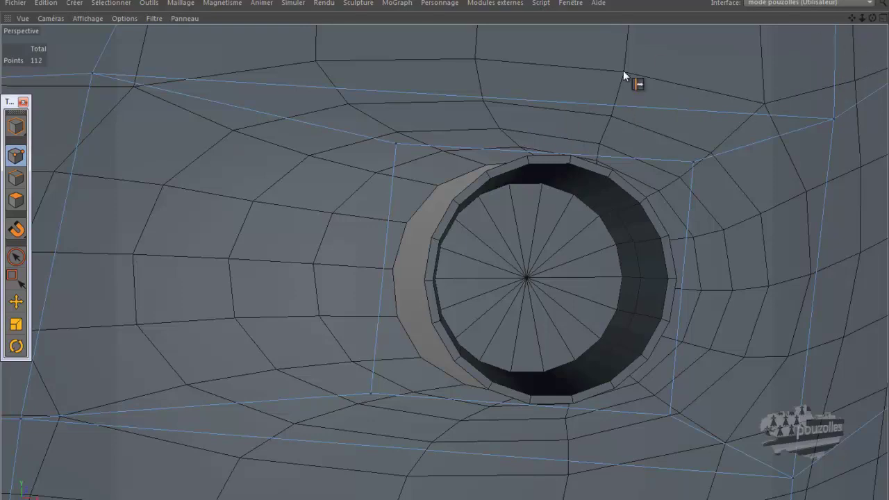
{"action": "left_click", "coordinate": [395, 143]}
{"action": "left_click", "coordinate": [432, 147]}
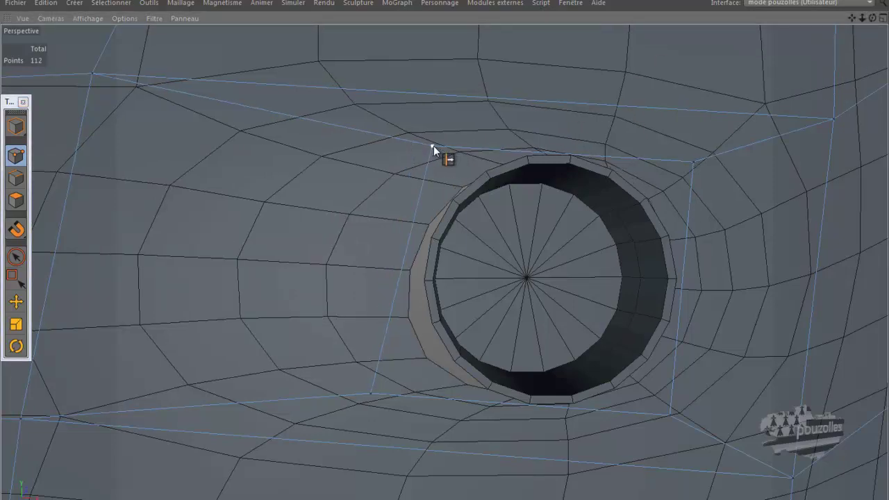
{"action": "left_click_drag", "start_coordinate": [434, 146], "coordinate": [438, 145]}
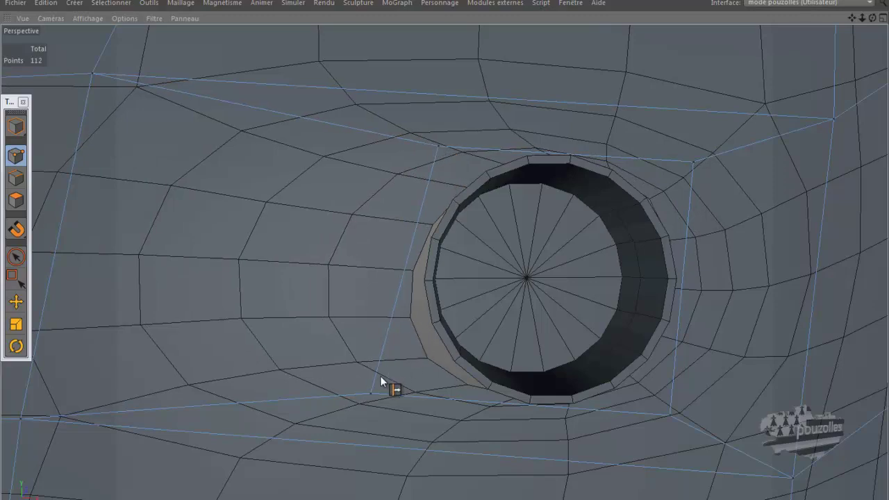
{"action": "left_click", "coordinate": [400, 394]}
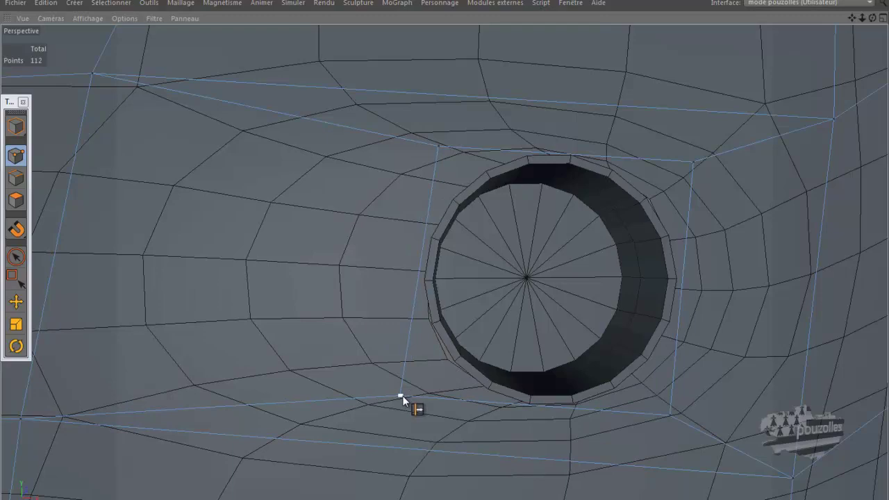
{"action": "left_click_drag", "start_coordinate": [404, 395], "coordinate": [408, 396]}
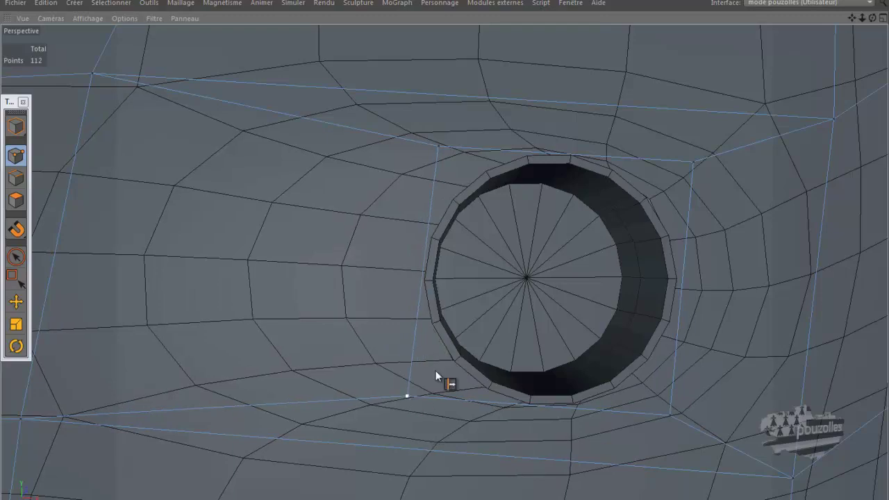
Slide the hole's upper-right corner point slightly closer to the cylinder, and return to the Move tool.
{"action": "mouse_move", "coordinate": [872, 18]}
{"action": "left_mouse_down"}
{"action": "mouse_move", "coordinate": [439, 251]}
{"action": "mouse_move", "coordinate": [439, 272]}
{"action": "mouse_move", "coordinate": [472, 257]}
{"action": "mouse_move", "coordinate": [446, 252]}
{"action": "left_mouse_up"}
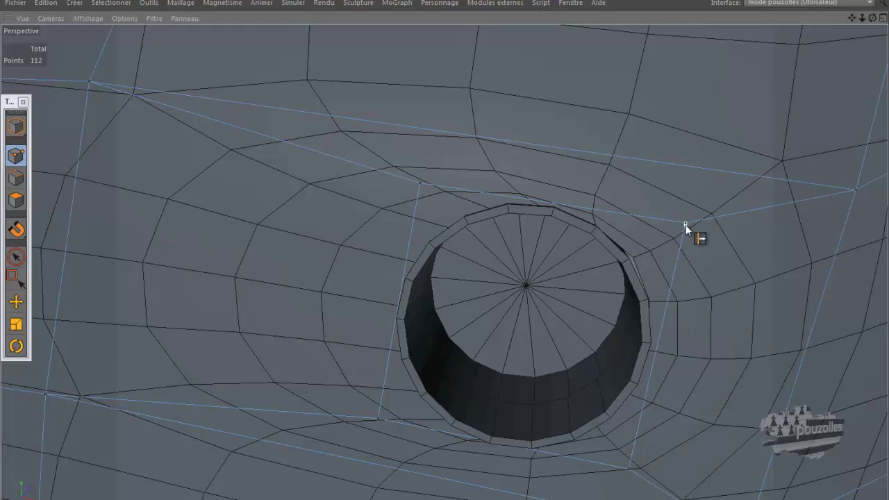
{"action": "left_click_drag", "start_coordinate": [682, 223], "coordinate": [679, 223]}
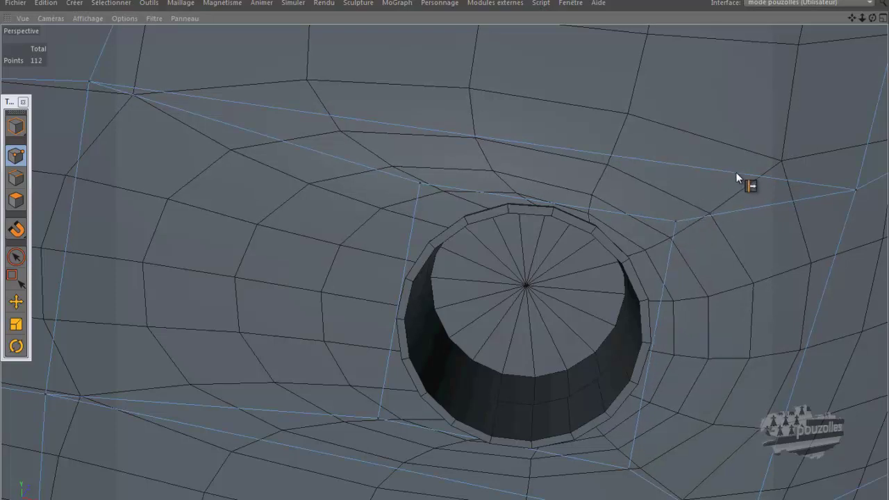
{"action": "left_click_drag", "start_coordinate": [872, 18], "coordinate": [445, 251]}
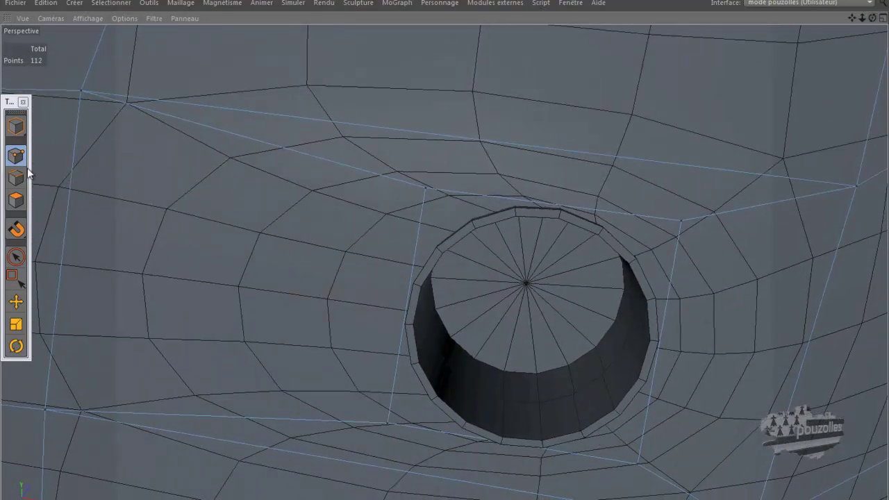
{"action": "left_click", "coordinate": [16, 302]}
{"action": "key", "text": "alt+a"}
{"action": "scroll", "coordinate": [243, 226], "scroll_direction": "down", "scroll_amount": 3}
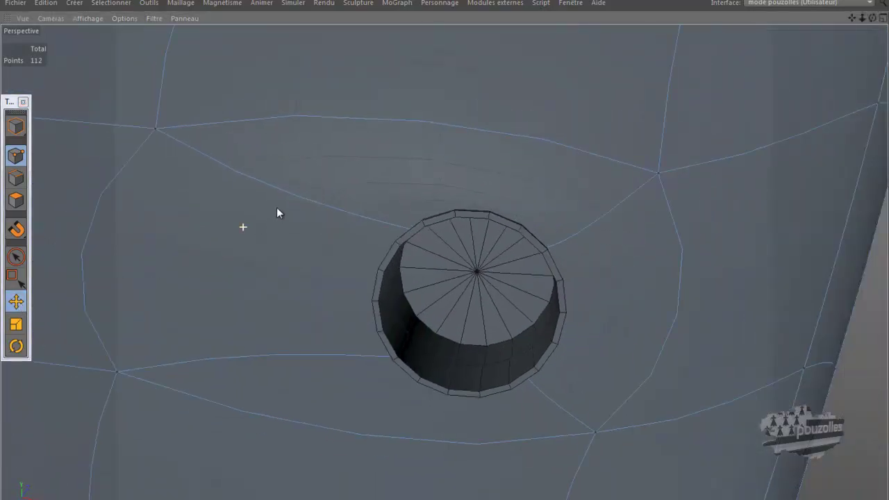
{"action": "scroll", "coordinate": [277, 207], "scroll_direction": "down", "scroll_amount": 6}
{"action": "scroll", "coordinate": [410, 206], "scroll_direction": "down", "scroll_amount": 3}
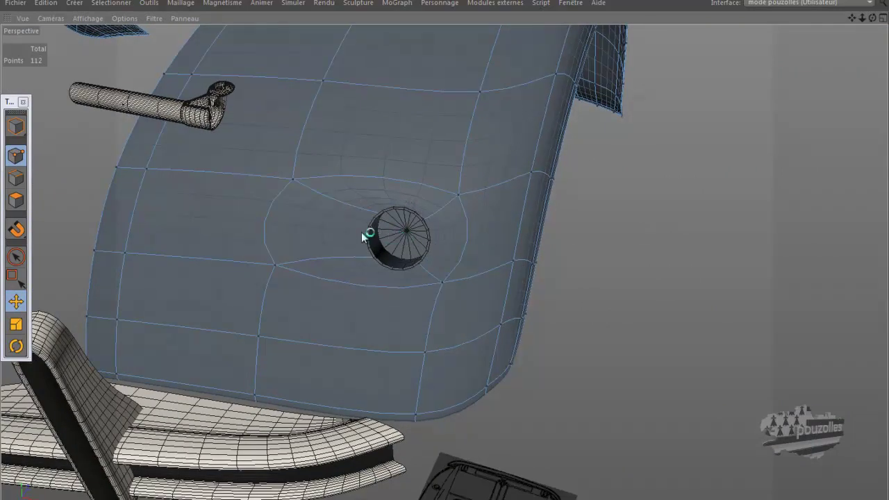
Create a sphere primitive and make it a child of the Cylindre object.
{"action": "left_click", "coordinate": [76, 4]}
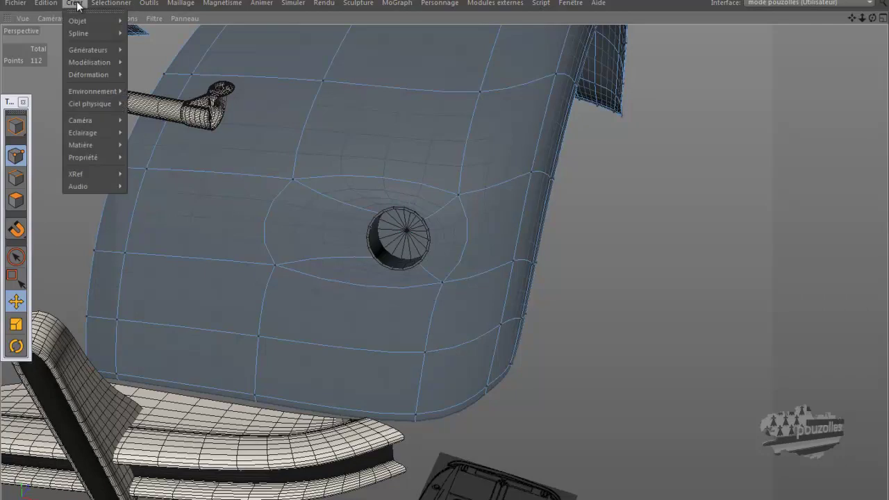
{"action": "mouse_move", "coordinate": [91, 21]}
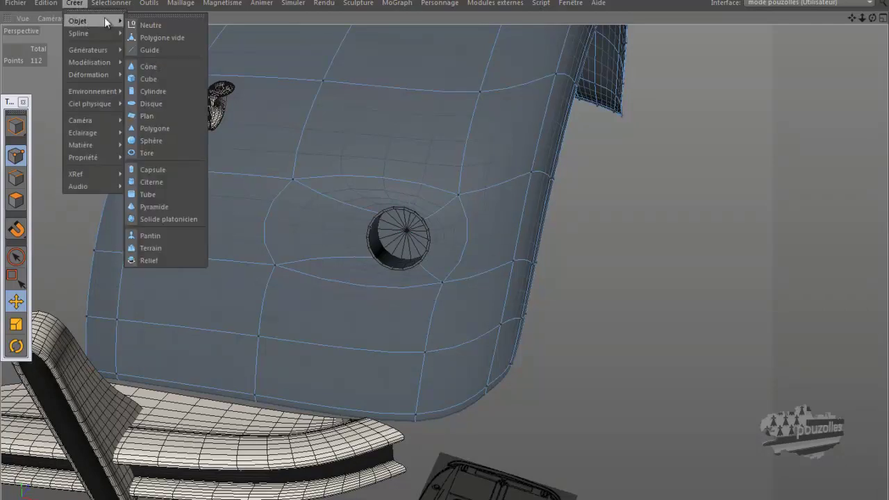
{"action": "left_click", "coordinate": [147, 138]}
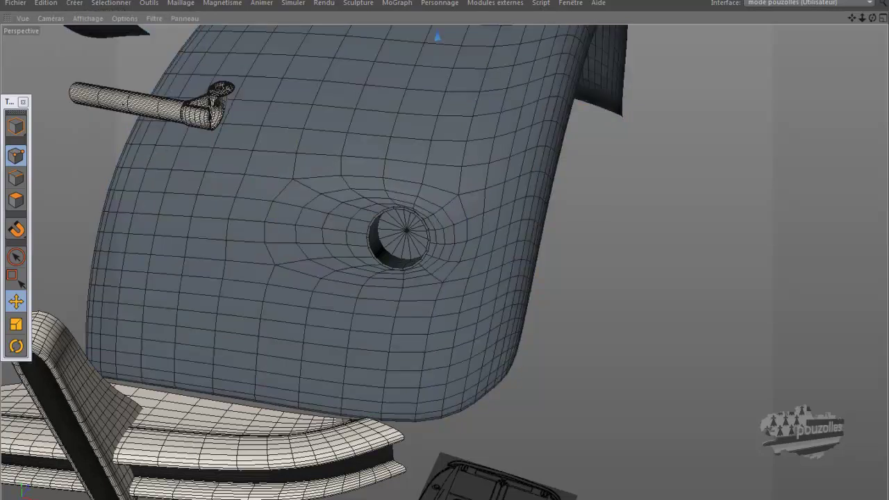
{"action": "key", "text": "alt+Tab"}
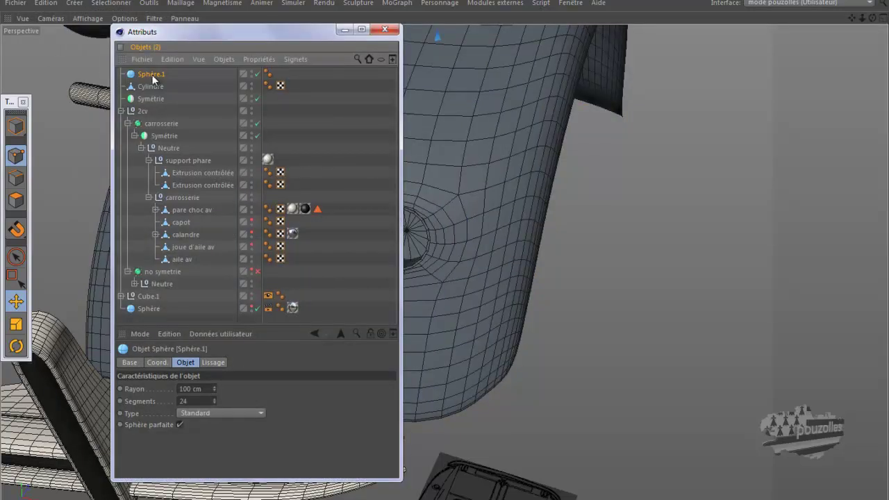
{"action": "left_click_drag", "start_coordinate": [150, 73], "coordinate": [155, 89]}
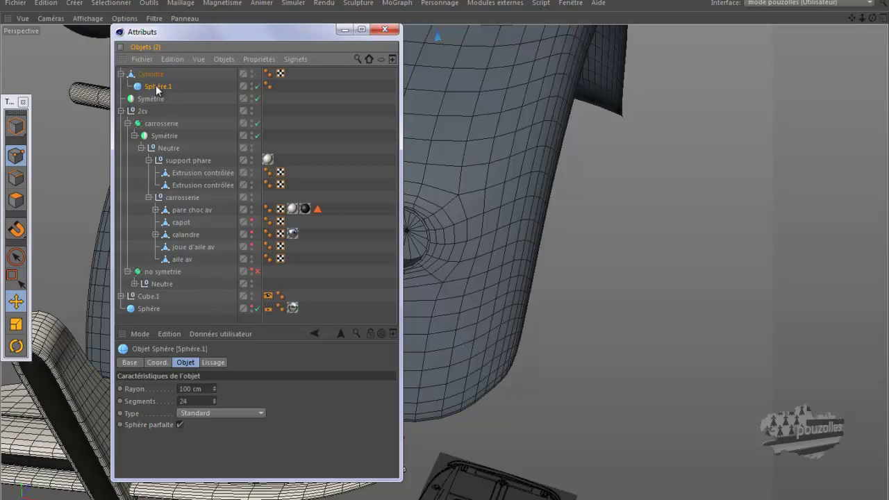
Set the sphere's X, Y and Z position to 0 cm so it sits on the cylinder's origin.
{"action": "left_click", "coordinate": [164, 362]}
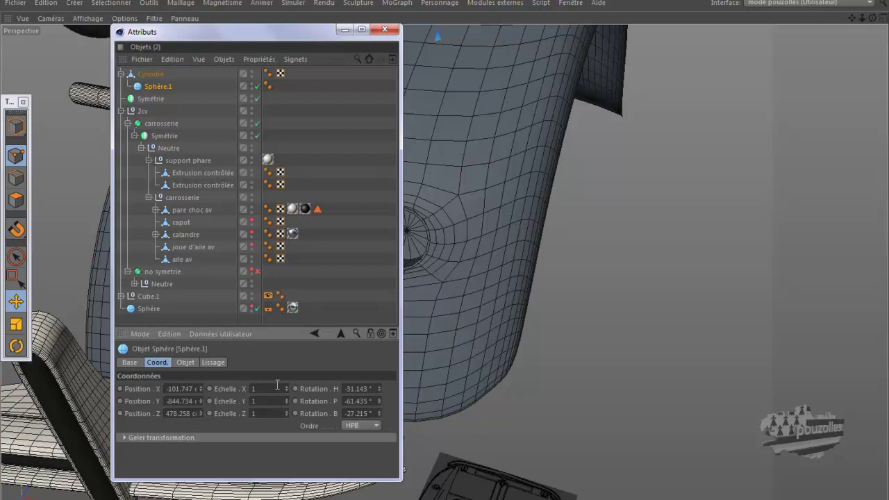
{"action": "left_click", "coordinate": [183, 389]}
{"action": "type", "text": "0"}
{"action": "left_click", "coordinate": [184, 398]}
{"action": "type", "text": "0"}
{"action": "left_click", "coordinate": [187, 412]}
{"action": "type", "text": "0"}
{"action": "key", "text": "Return"}
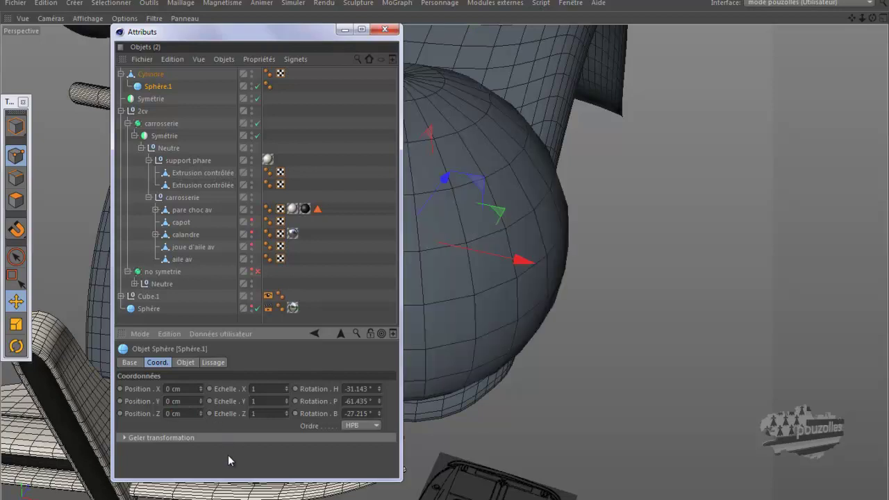
Scale the whole sphere uniformly down to about 20% so it fits within the indicator cylinder.
{"action": "left_click", "coordinate": [345, 31]}
{"action": "left_click", "coordinate": [16, 200]}
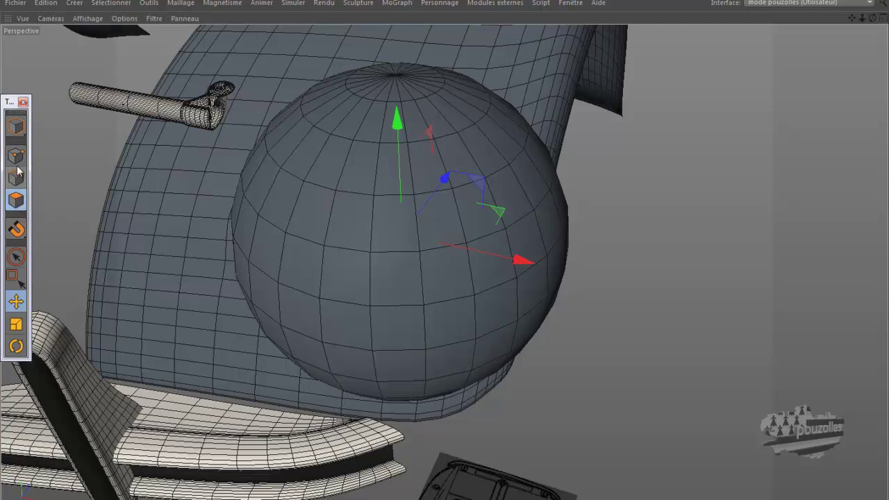
{"action": "left_click", "coordinate": [16, 126]}
{"action": "left_click", "coordinate": [18, 324]}
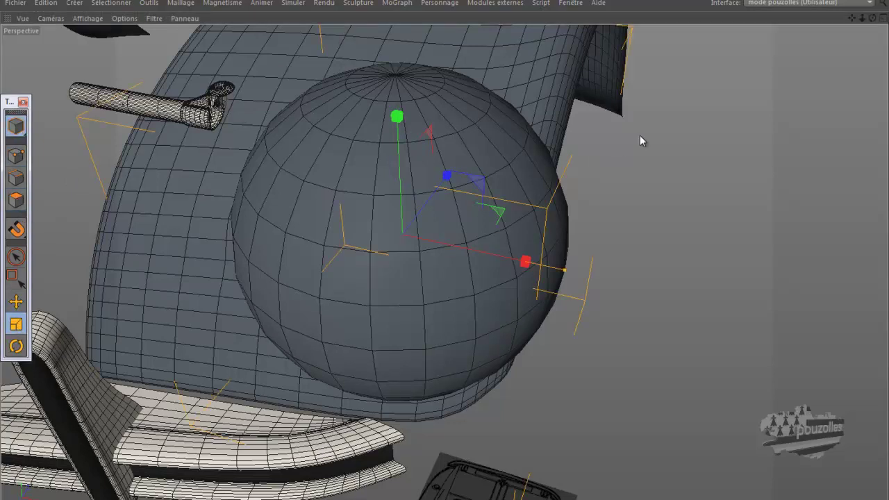
{"action": "left_click_drag", "start_coordinate": [656, 139], "coordinate": [350, 307]}
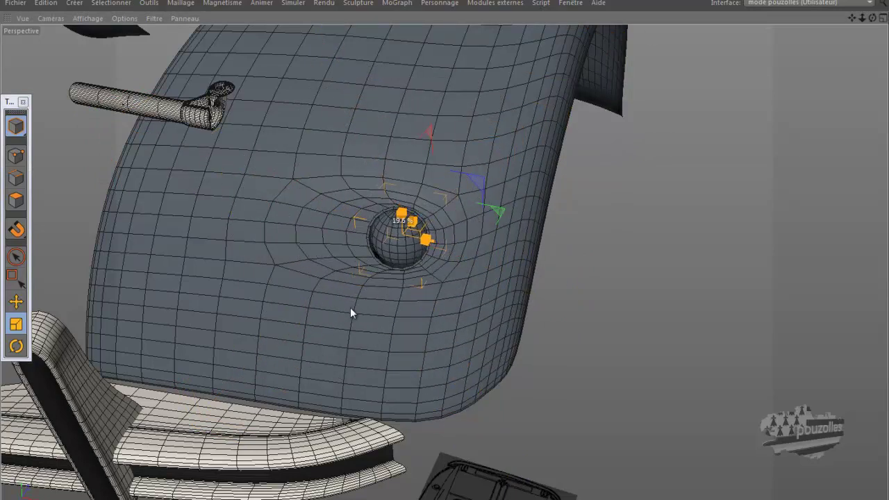
Change the type of Sphère.1 to Hémisphère.
{"action": "scroll", "coordinate": [372, 233], "scroll_direction": "up", "scroll_amount": 3}
{"action": "scroll", "coordinate": [371, 232], "scroll_direction": "up", "scroll_amount": 4}
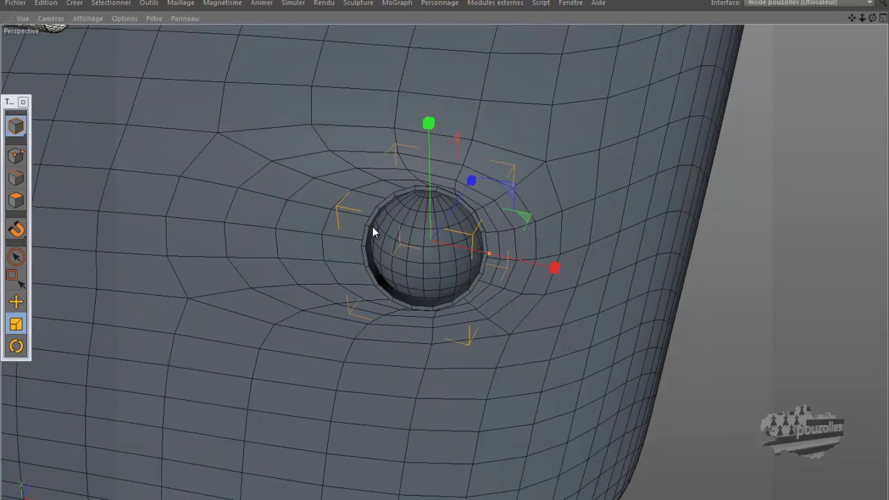
{"action": "left_click_drag", "start_coordinate": [873, 20], "coordinate": [447, 255]}
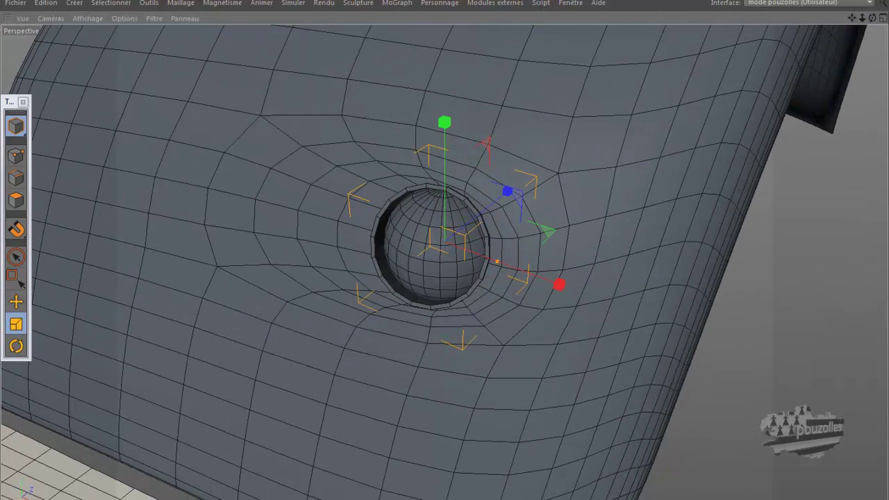
{"action": "key", "text": "shift+F1"}
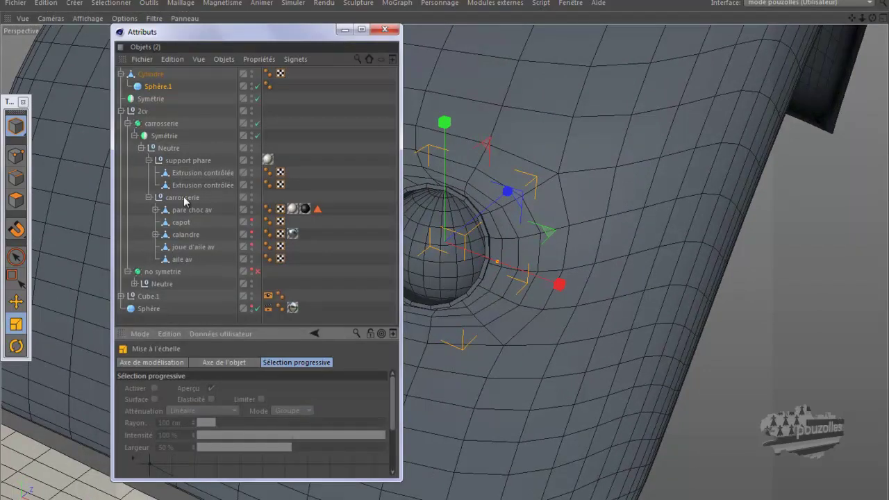
{"action": "left_click", "coordinate": [157, 86]}
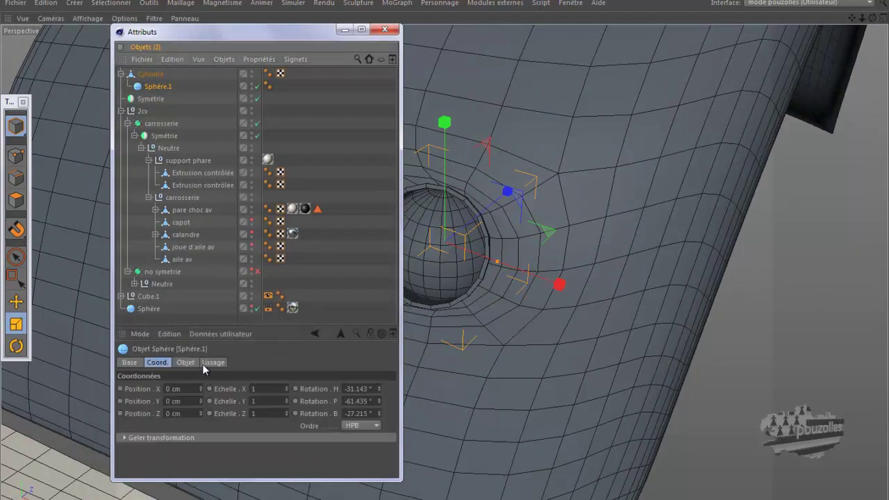
{"action": "left_click", "coordinate": [185, 362]}
{"action": "left_click", "coordinate": [210, 414]}
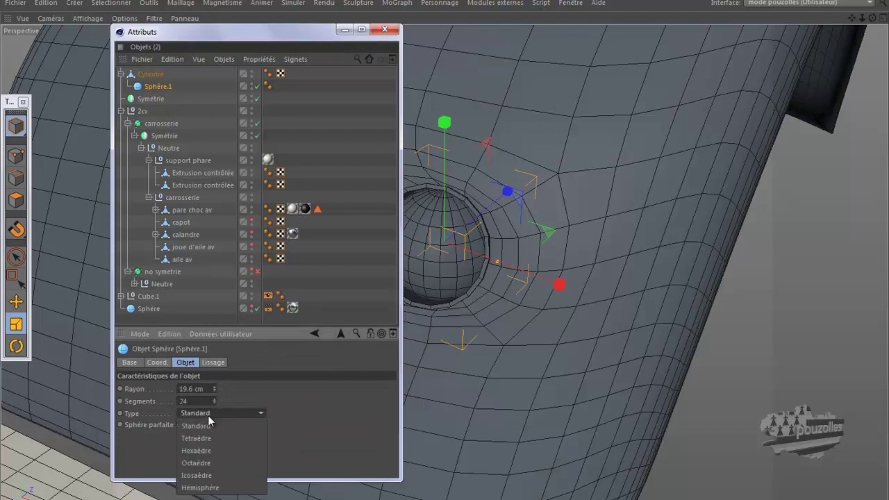
{"action": "left_click", "coordinate": [201, 488]}
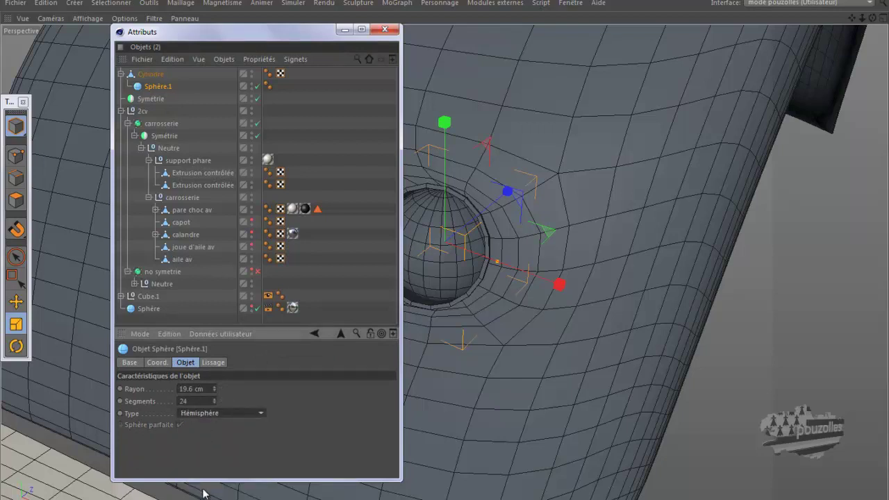
{"action": "left_click", "coordinate": [345, 31]}
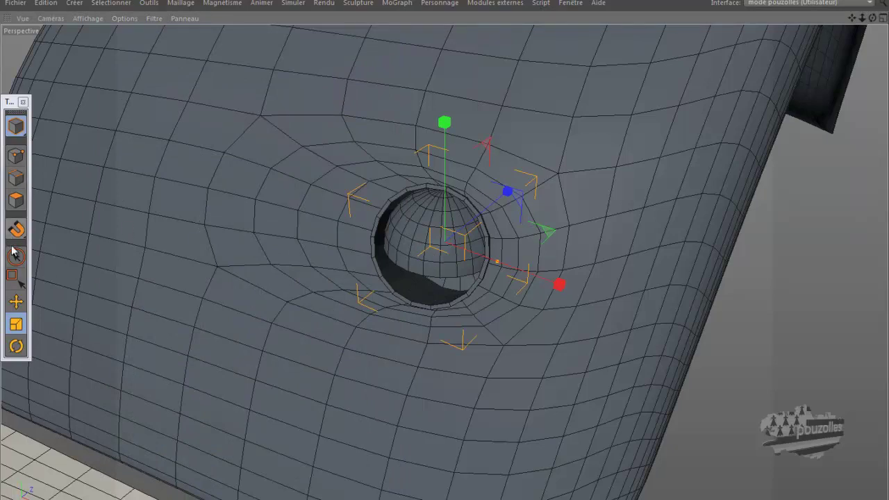
Rotate the hemisphere about its X axis so its dome faces the open end of the indicator cylinder.
{"action": "left_click", "coordinate": [16, 346]}
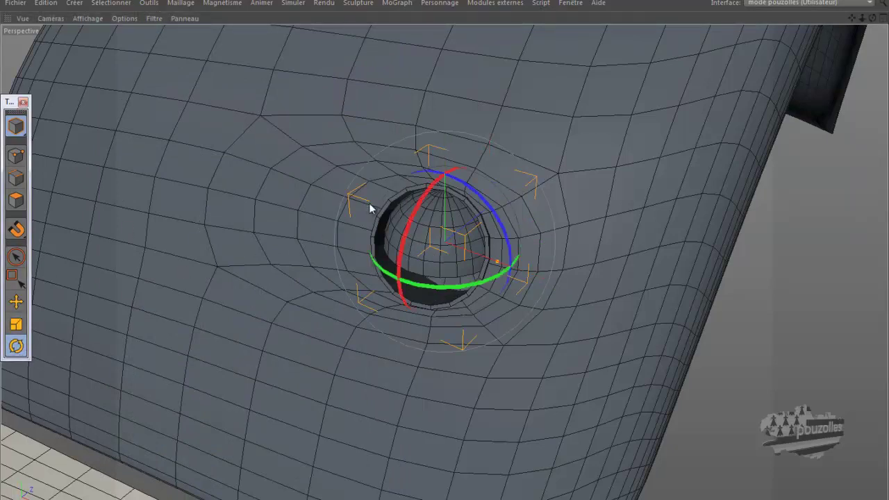
{"action": "left_click", "coordinate": [428, 196]}
{"action": "left_click_drag", "start_coordinate": [428, 197], "coordinate": [412, 254]}
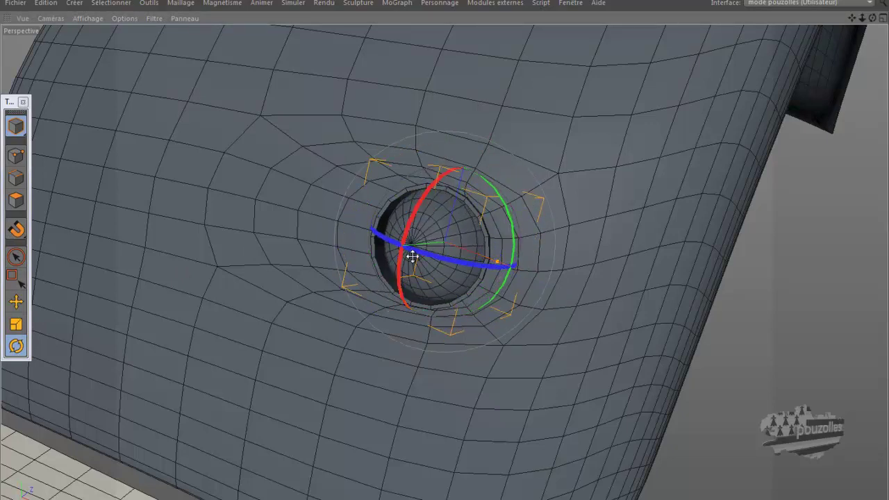
In the Droite view, switch the display to show every mesh line of the objects around the indicator.
{"action": "middle_click", "coordinate": [383, 250]}
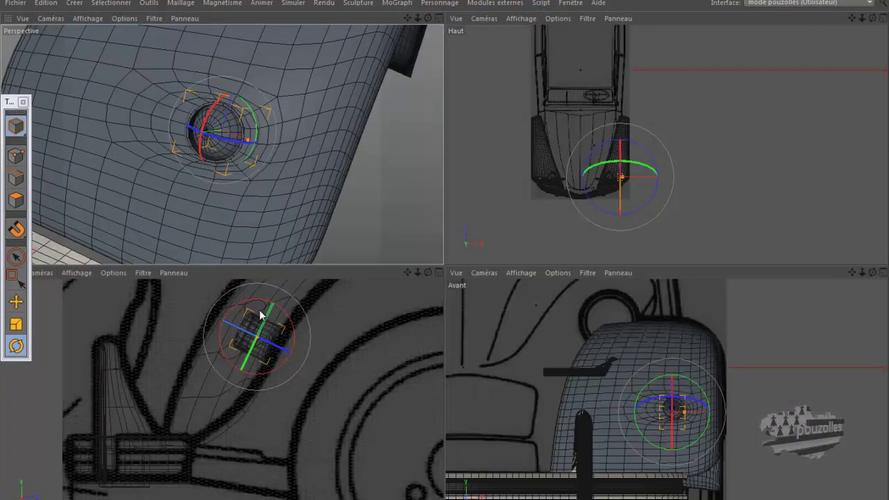
{"action": "middle_click", "coordinate": [221, 327]}
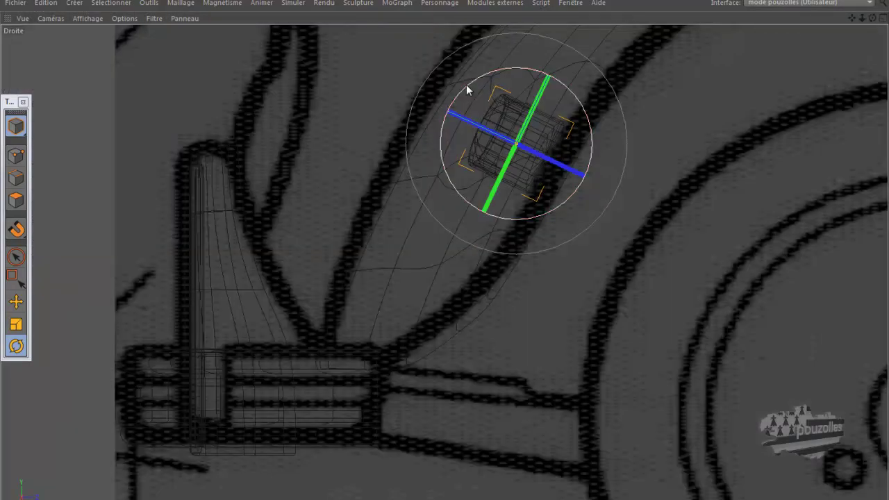
{"action": "scroll", "coordinate": [466, 83], "scroll_direction": "up", "scroll_amount": 2}
{"action": "scroll", "coordinate": [467, 83], "scroll_direction": "up", "scroll_amount": 2}
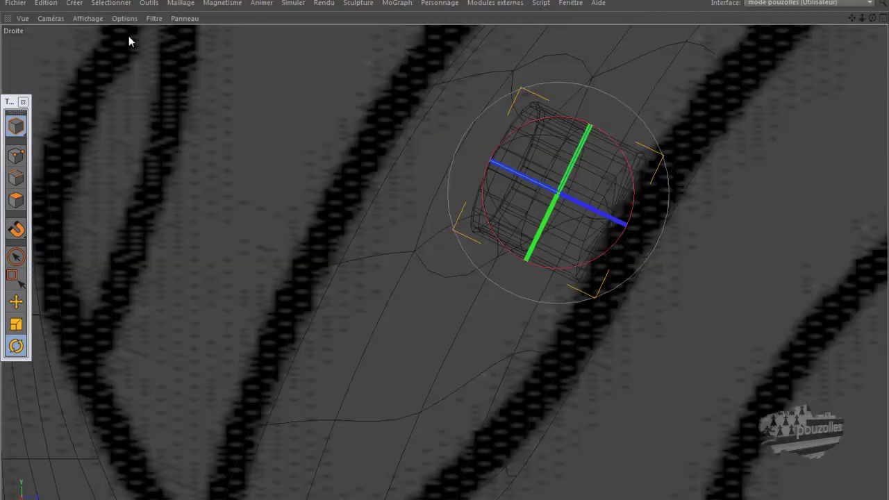
{"action": "left_click", "coordinate": [88, 18]}
{"action": "left_click", "coordinate": [103, 140]}
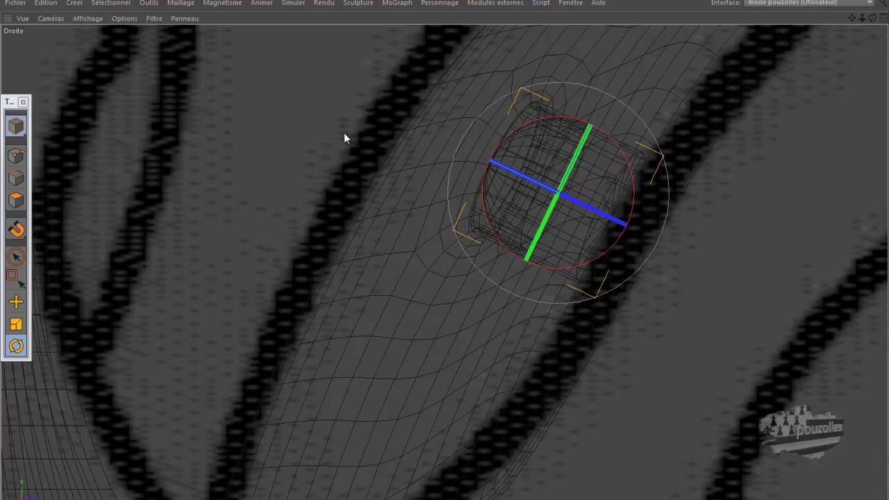
Hide the aile av fender in the viewport to isolate the indicator cylinder and its hemisphere.
{"action": "left_click", "coordinate": [131, 498]}
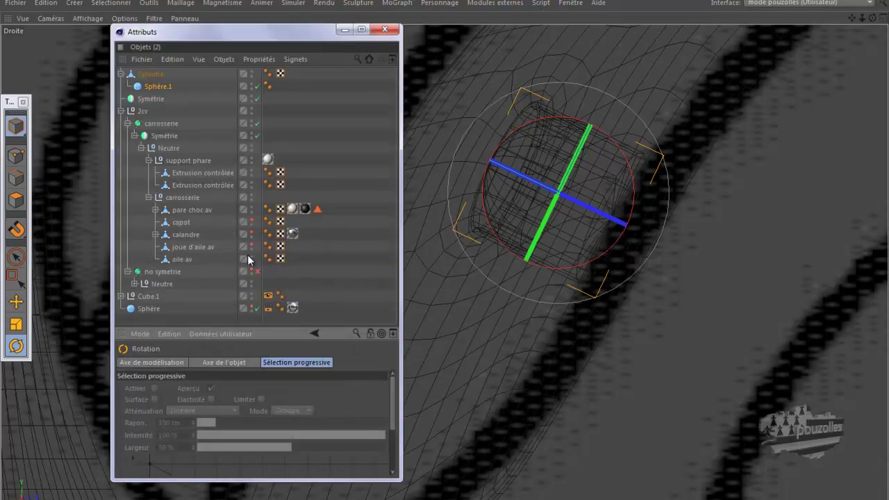
{"action": "left_click", "coordinate": [252, 258]}
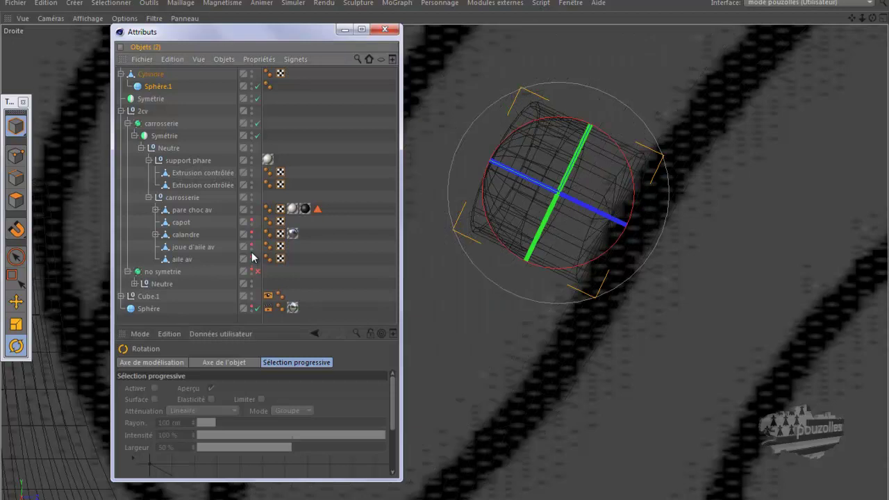
{"action": "left_click", "coordinate": [345, 30]}
{"action": "scroll", "coordinate": [547, 147], "scroll_direction": "up", "scroll_amount": 5}
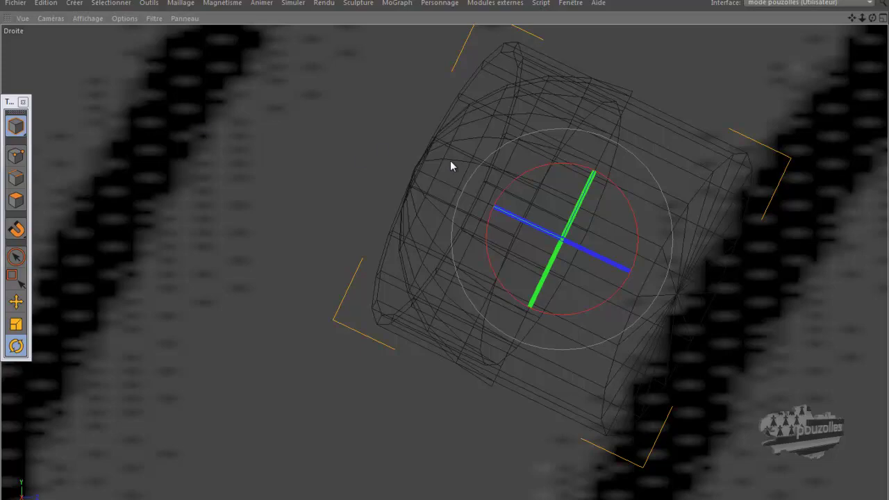
Switch to the photo viewer and examine the front indicator's lens on the blue 2CV reference photo.
{"action": "mouse_move", "coordinate": [230, 499]}
{"action": "left_click", "coordinate": [185, 486]}
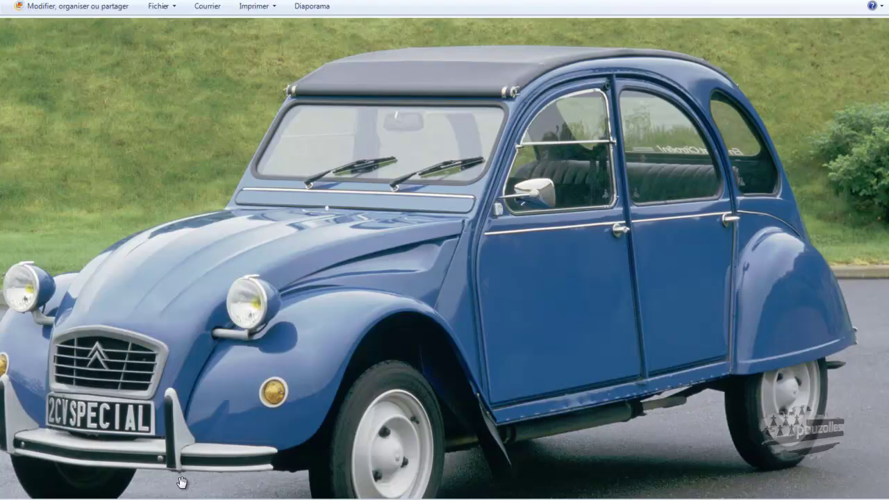
{"action": "scroll", "coordinate": [270, 412], "scroll_direction": "up", "scroll_amount": 2}
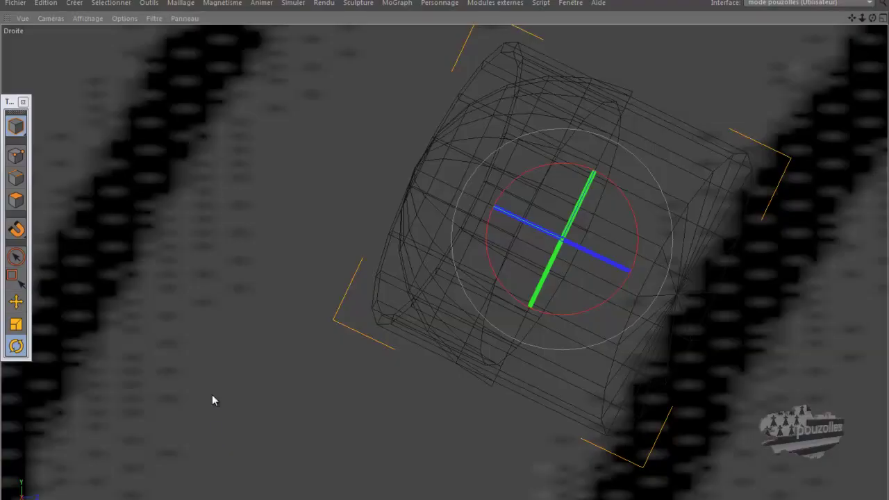
Rotate the hemisphere slightly in the Droite view so its dome points almost horizontally forward, and return to the Perspective view.
{"action": "left_click_drag", "start_coordinate": [504, 193], "coordinate": [496, 218]}
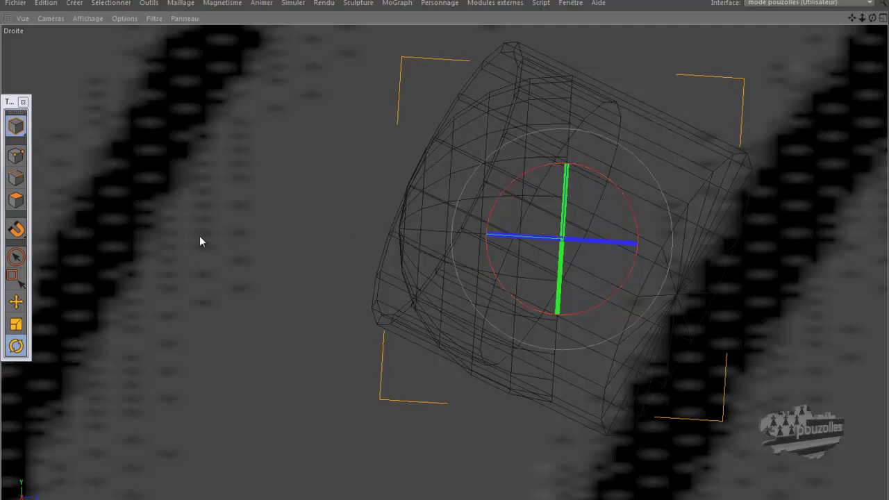
{"action": "middle_click", "coordinate": [177, 217]}
{"action": "middle_click", "coordinate": [186, 190]}
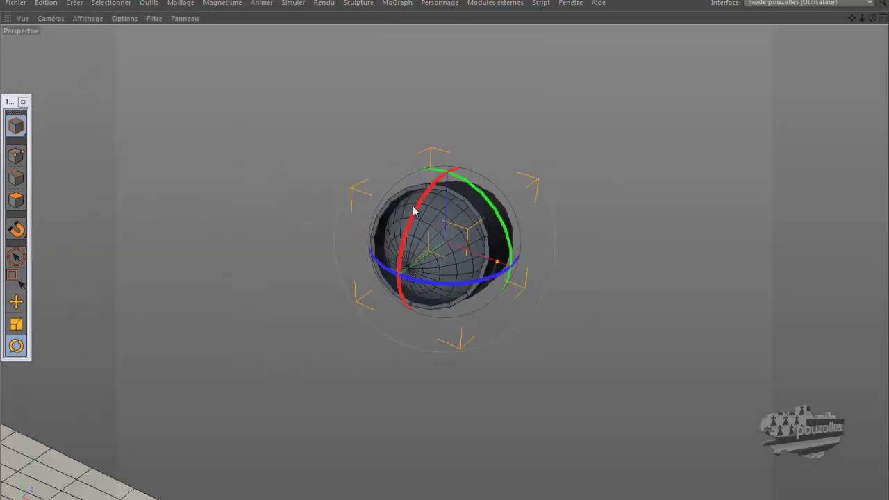
Scale the hemisphere down uniformly to a radius of about 18 cm so it fits inside the cylinder.
{"action": "scroll", "coordinate": [429, 239], "scroll_direction": "up", "scroll_amount": 3}
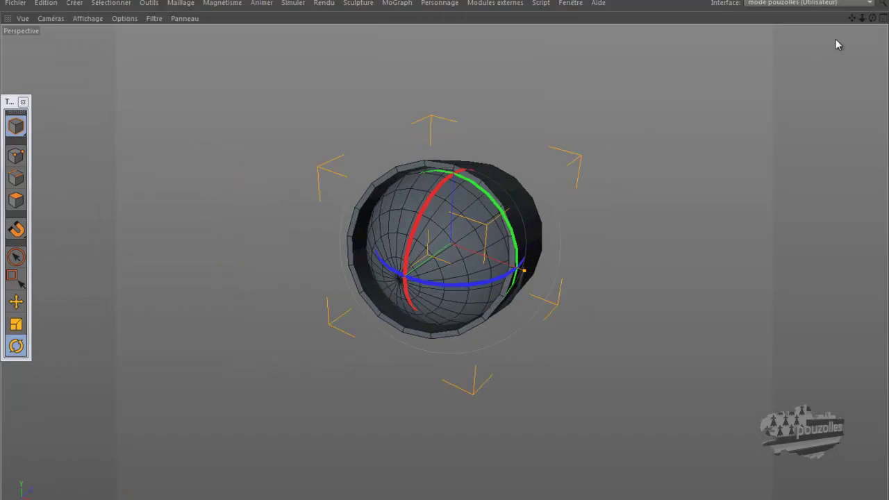
{"action": "left_click_drag", "start_coordinate": [445, 257], "coordinate": [444, 257], "text": "alt"}
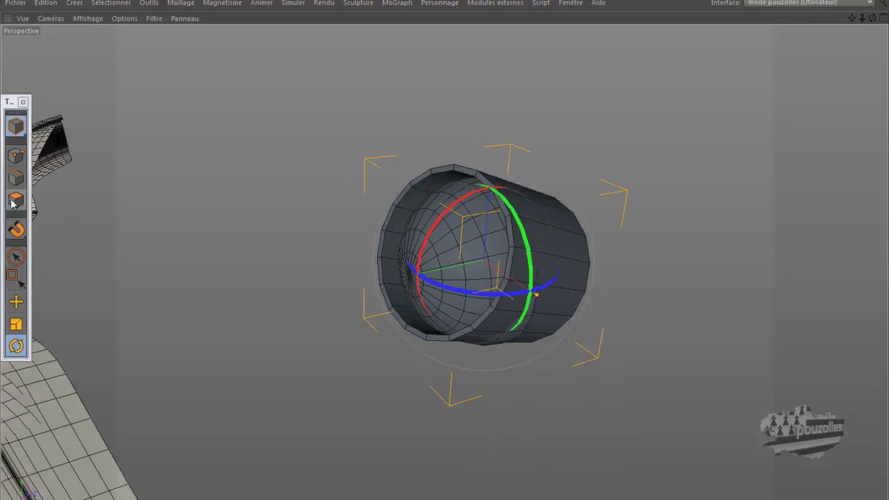
{"action": "left_click", "coordinate": [16, 324]}
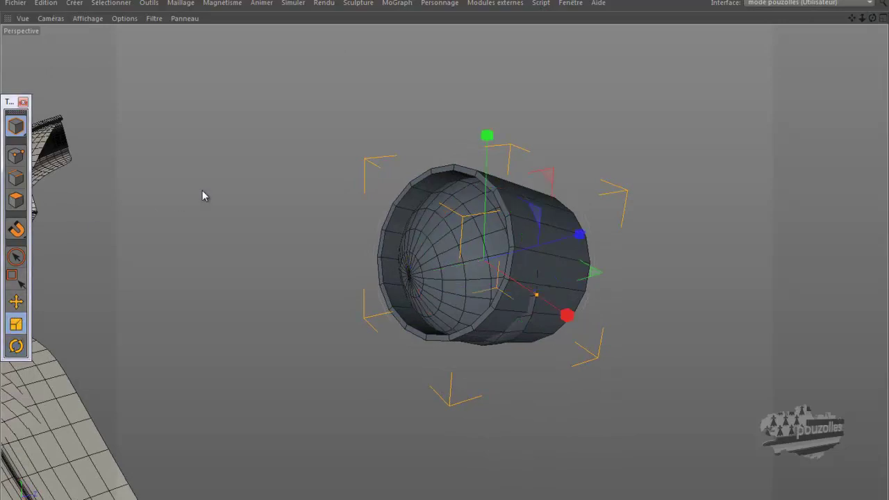
{"action": "left_click_drag", "start_coordinate": [236, 177], "coordinate": [212, 200]}
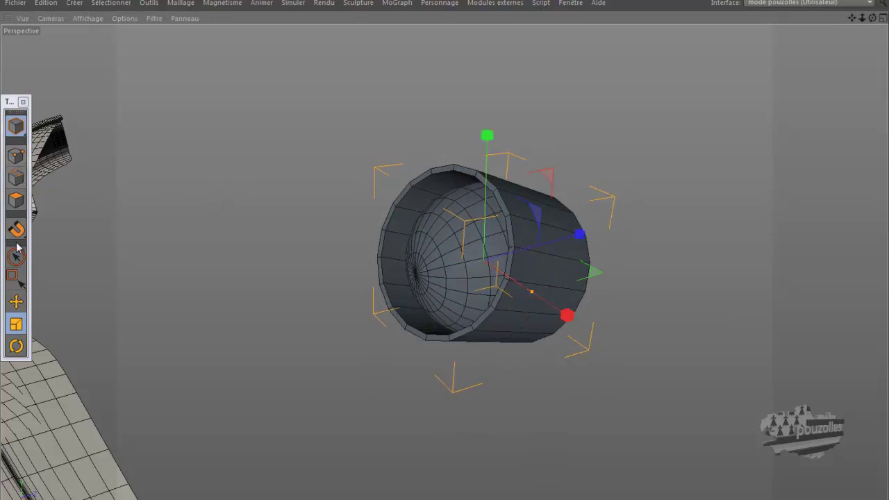
Move the hemisphere along its Y axis toward the cylinder's opening, and raise it slightly along its Z axis.
{"action": "left_click", "coordinate": [16, 301]}
{"action": "mouse_move", "coordinate": [368, 284]}
{"action": "left_mouse_down"}
{"action": "mouse_move", "coordinate": [344, 293]}
{"action": "mouse_move", "coordinate": [353, 291]}
{"action": "left_mouse_up"}
{"action": "left_click_drag", "start_coordinate": [477, 155], "coordinate": [480, 143]}
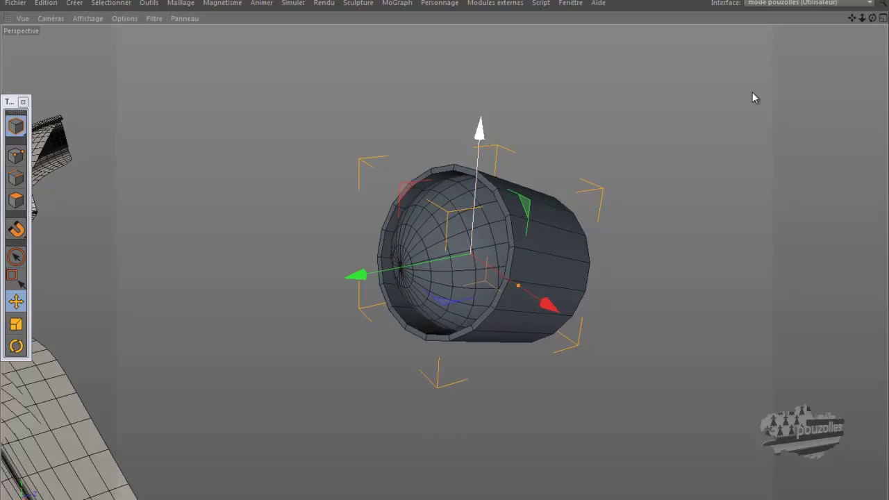
Nudge the hemisphere slightly in the positive X direction and check its centring in the cylinder from the Avant view.
{"action": "left_click_drag", "start_coordinate": [459, 255], "coordinate": [448, 254], "text": "alt"}
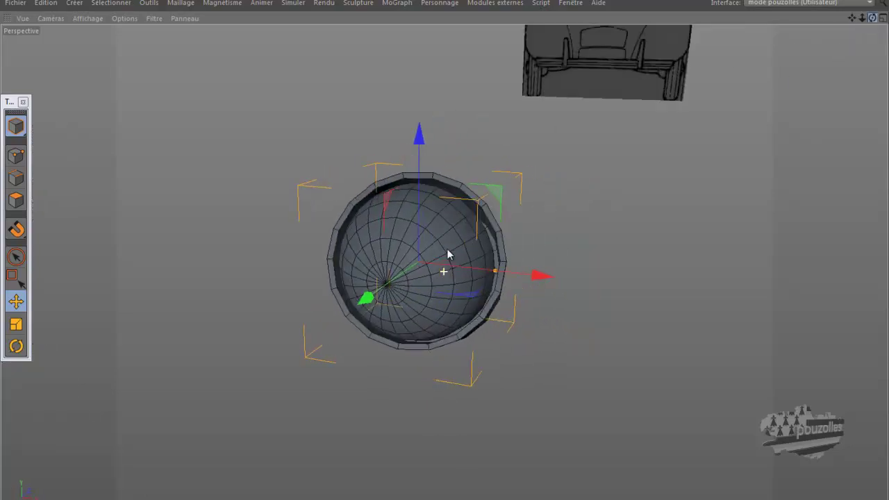
{"action": "left_click_drag", "start_coordinate": [539, 276], "coordinate": [546, 278]}
{"action": "middle_click", "coordinate": [409, 346]}
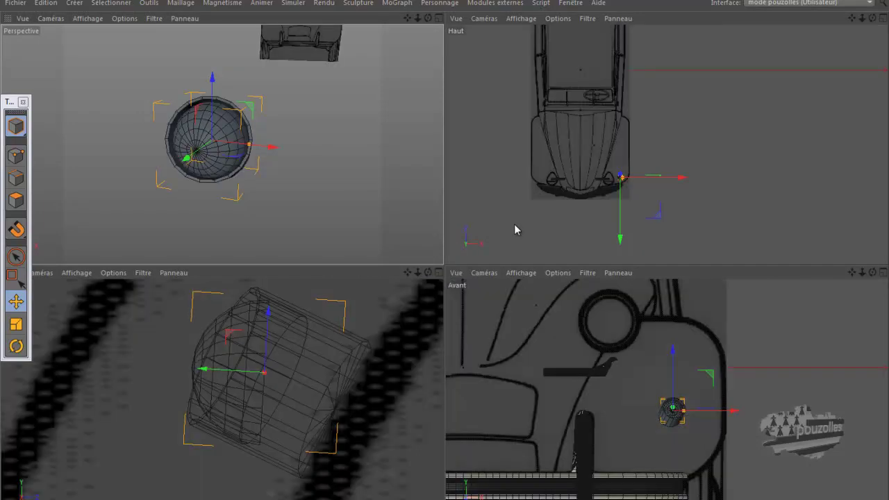
{"action": "middle_click", "coordinate": [664, 378]}
{"action": "scroll", "coordinate": [453, 310], "scroll_direction": "up", "scroll_amount": 5}
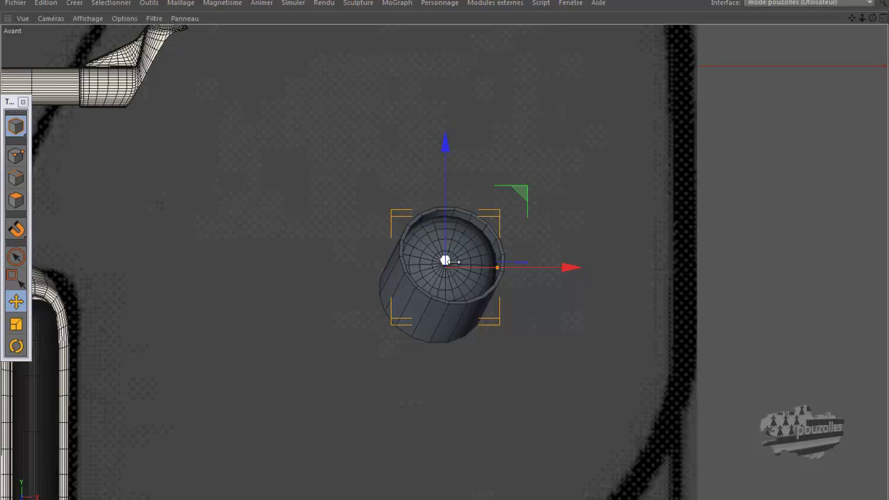
{"action": "middle_click", "coordinate": [205, 339]}
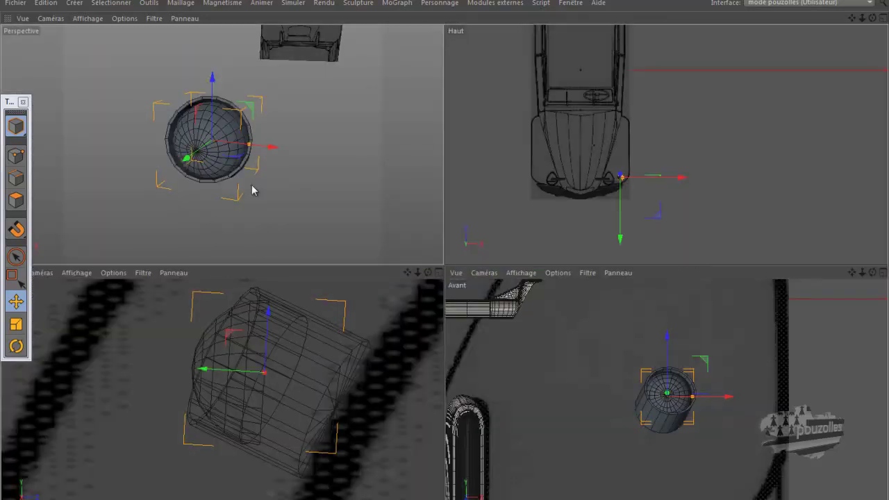
{"action": "middle_click", "coordinate": [408, 73]}
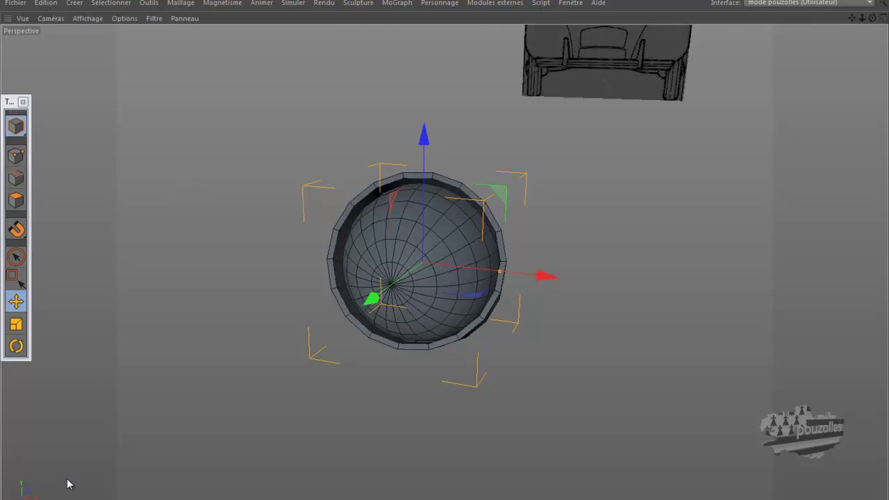
Set the segments of Sphère.1 to 18 and open its smoothing settings.
{"action": "left_click", "coordinate": [80, 434]}
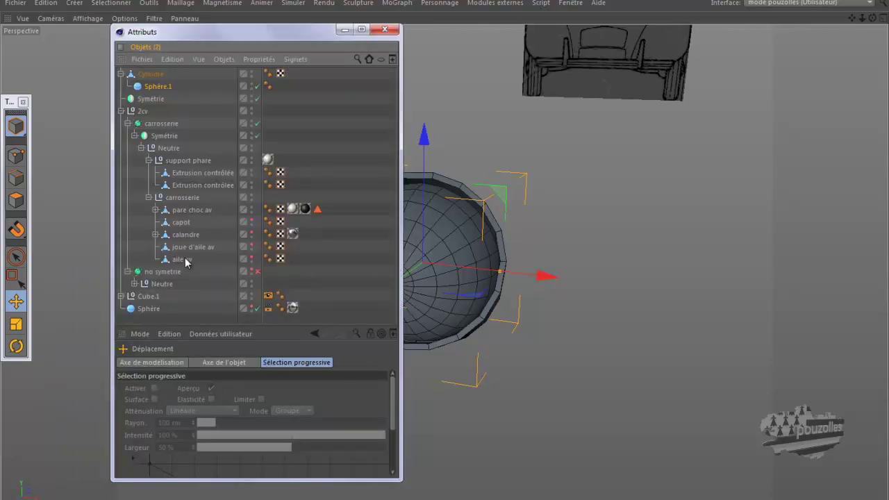
{"action": "left_click", "coordinate": [159, 88]}
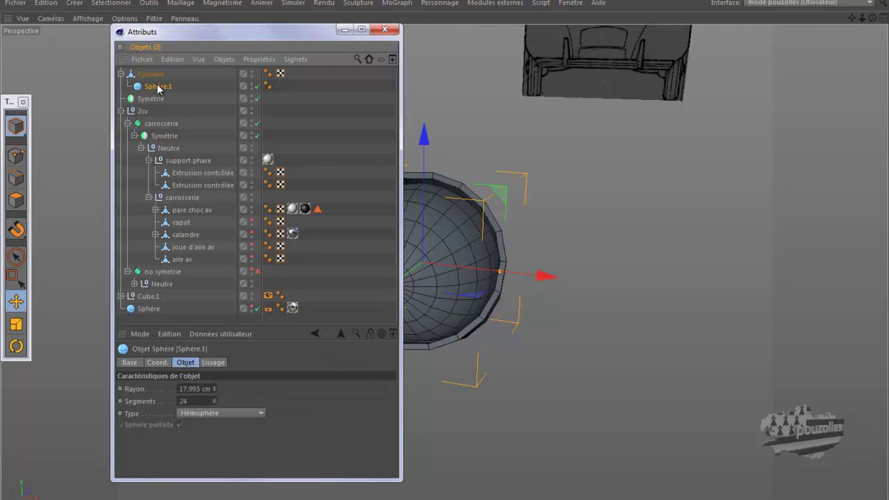
{"action": "double_click", "coordinate": [197, 402]}
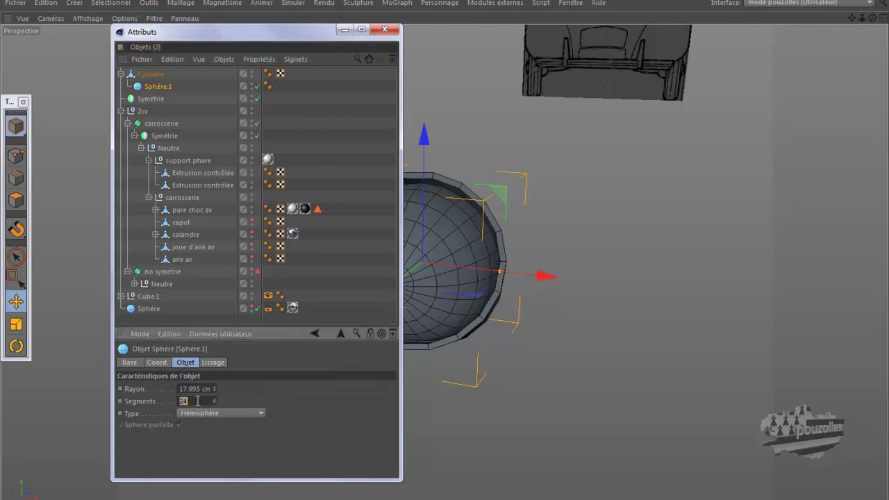
{"action": "type", "text": "18"}
{"action": "key", "text": "Return"}
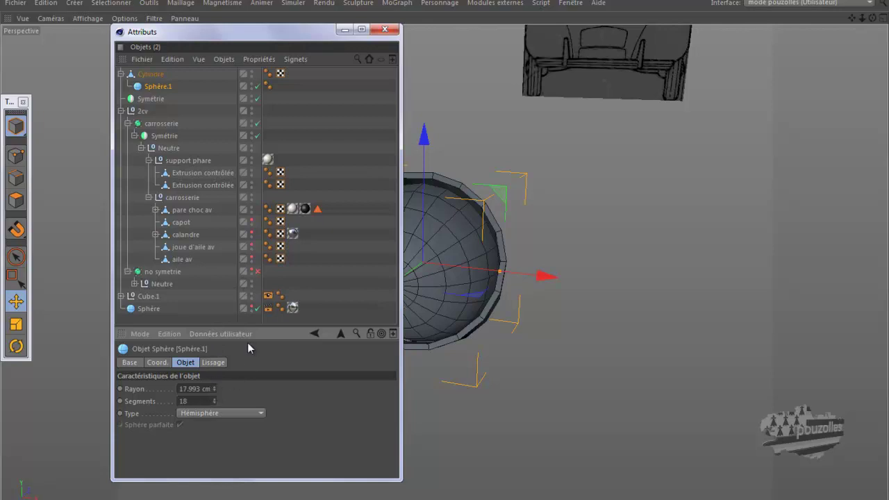
{"action": "left_click", "coordinate": [213, 362]}
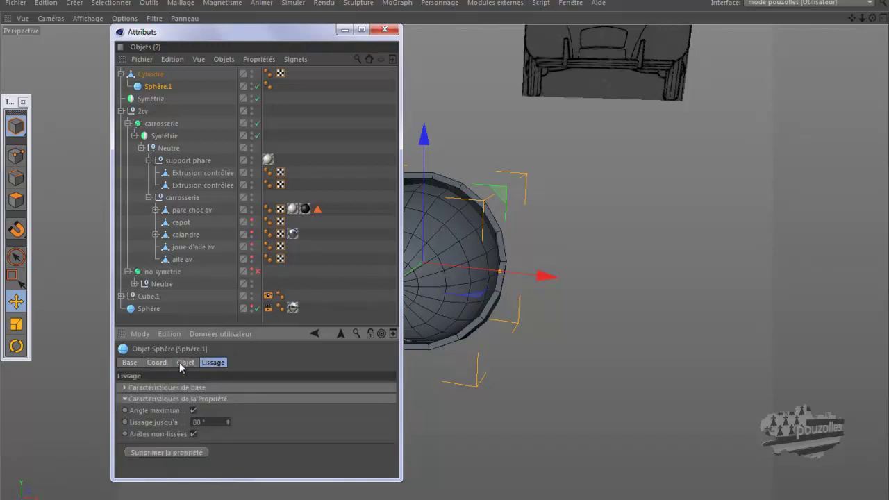
Stretch the hemisphere lengthwise along the cylinder's axis so its dome reaches out to the cylinder's opening.
{"action": "left_click", "coordinate": [158, 363]}
{"action": "left_click", "coordinate": [186, 362]}
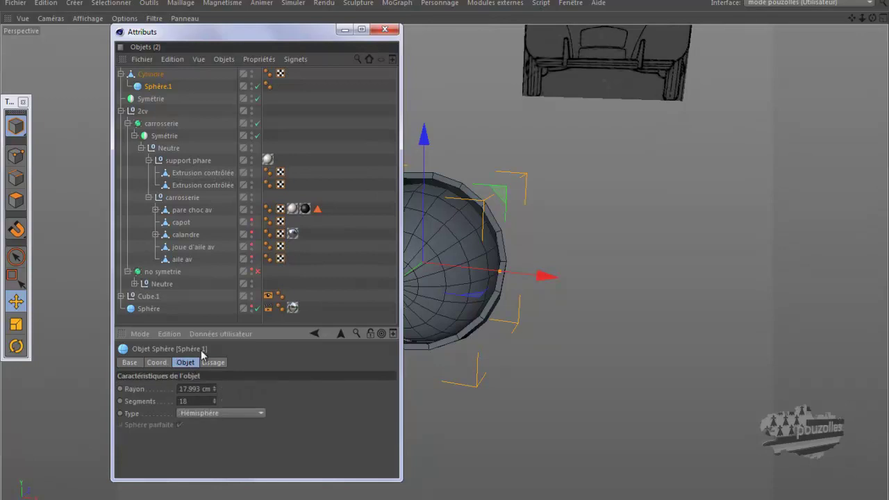
{"action": "left_click", "coordinate": [344, 31]}
{"action": "scroll", "coordinate": [441, 271], "scroll_direction": "up", "scroll_amount": 4}
{"action": "mouse_move", "coordinate": [442, 268]}
{"action": "left_mouse_down", "text": "alt"}
{"action": "mouse_move", "coordinate": [436, 256]}
{"action": "mouse_move", "coordinate": [447, 256]}
{"action": "left_mouse_up", "text": "alt"}
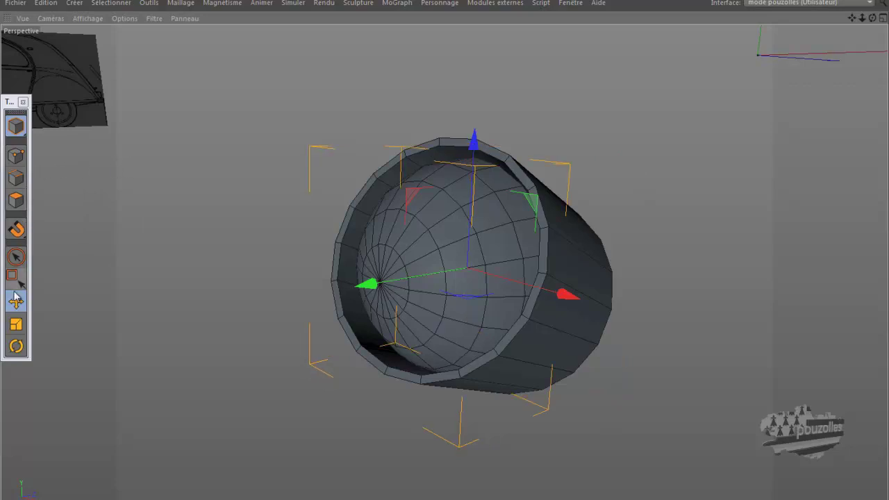
{"action": "left_click", "coordinate": [16, 324]}
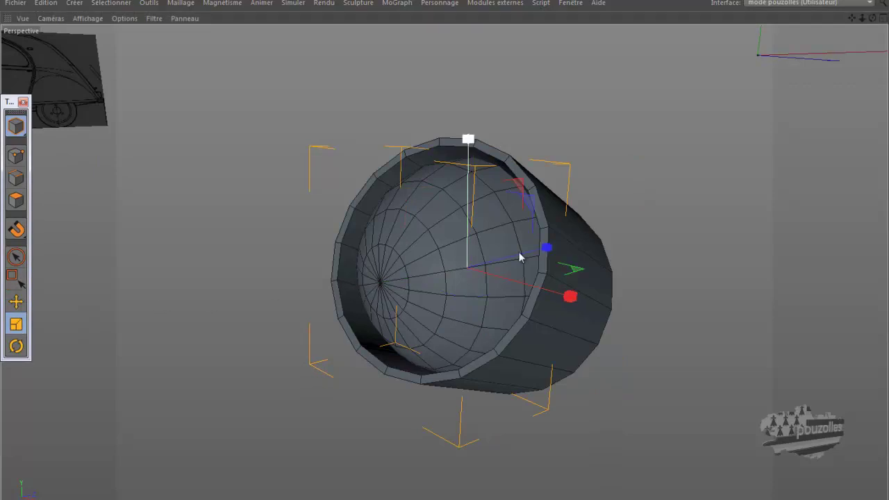
{"action": "left_click_drag", "start_coordinate": [547, 248], "coordinate": [579, 248]}
{"action": "left_click_drag", "start_coordinate": [637, 173], "coordinate": [622, 190]}
{"action": "left_click", "coordinate": [16, 304]}
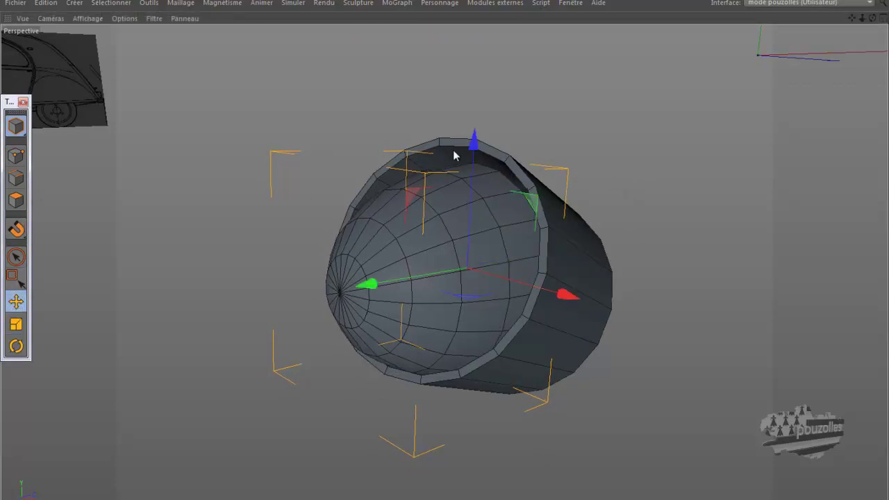
Recentre the stretched hemisphere inside the cylinder with small moves along its X and Z axes.
{"action": "left_click_drag", "start_coordinate": [476, 142], "coordinate": [487, 143]}
{"action": "left_click_drag", "start_coordinate": [874, 18], "coordinate": [445, 254]}
{"action": "left_click_drag", "start_coordinate": [495, 272], "coordinate": [503, 277]}
{"action": "left_click_drag", "start_coordinate": [378, 148], "coordinate": [376, 154]}
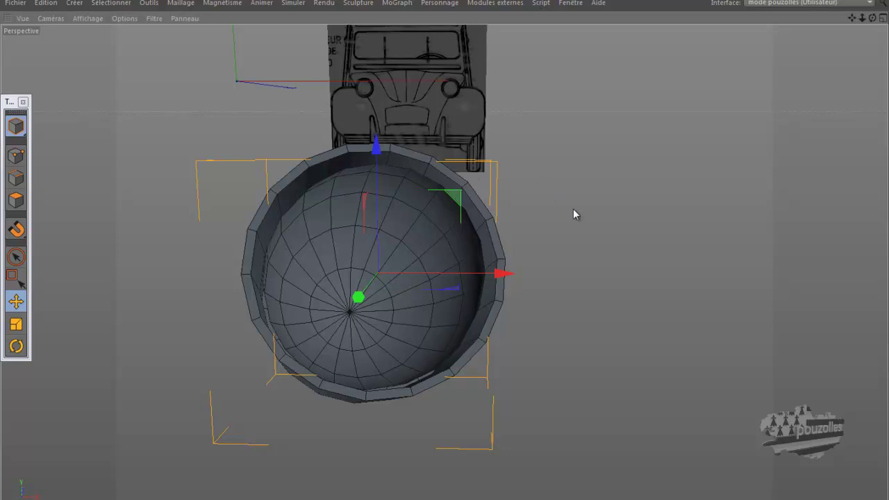
Make the hemisphere editable and dissolve the second edge loop from its tip.
{"action": "left_click", "coordinate": [30, 175]}
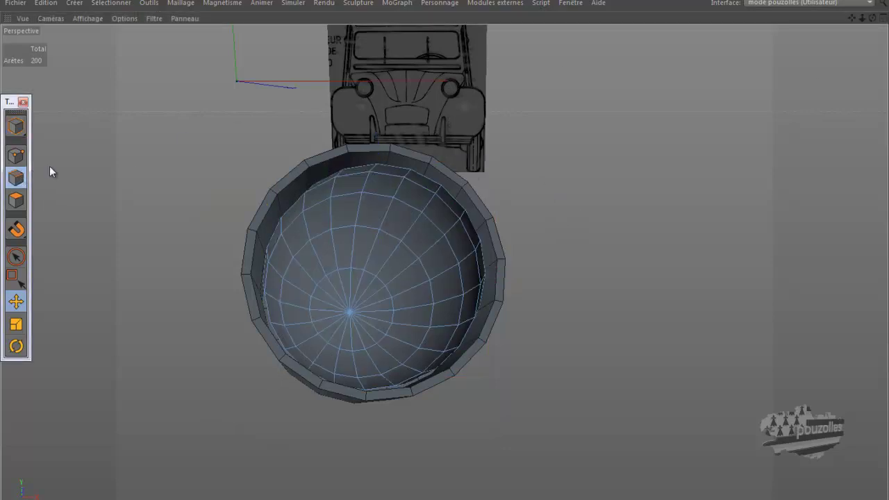
{"action": "left_click_drag", "start_coordinate": [872, 18], "coordinate": [443, 256]}
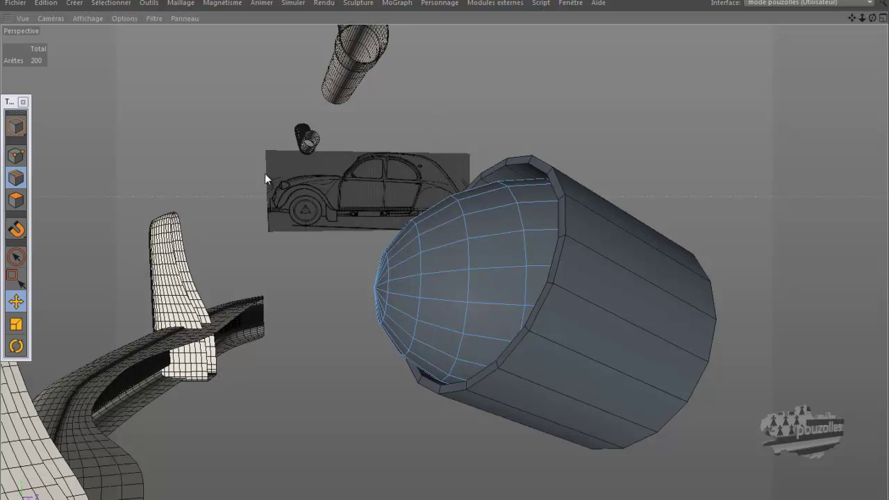
{"action": "key", "text": "u"}
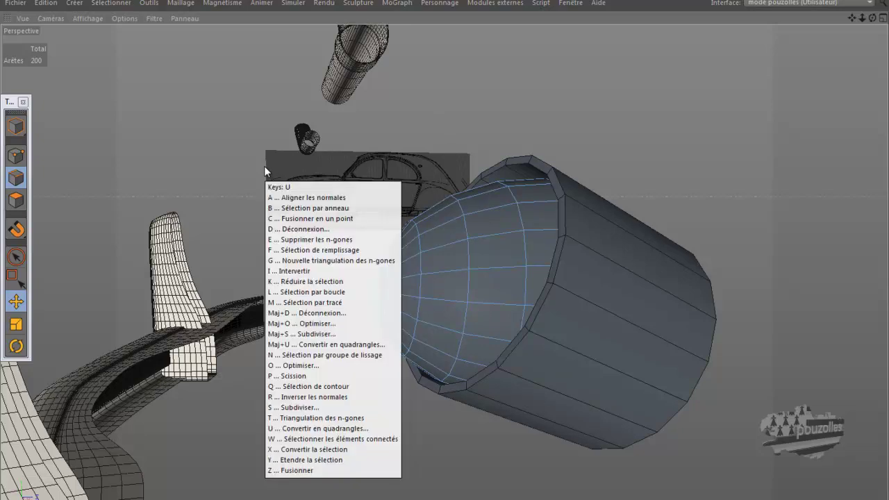
{"action": "key", "text": "l"}
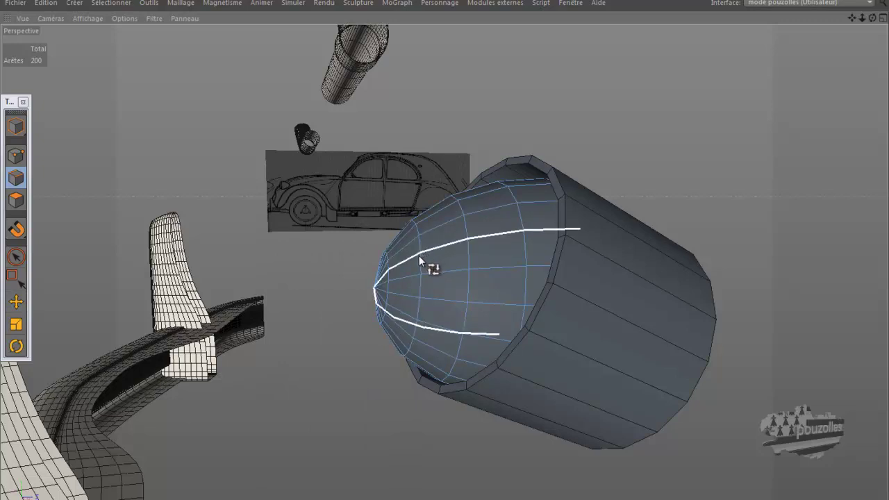
{"action": "left_click", "coordinate": [419, 256]}
{"action": "left_click", "coordinate": [423, 260]}
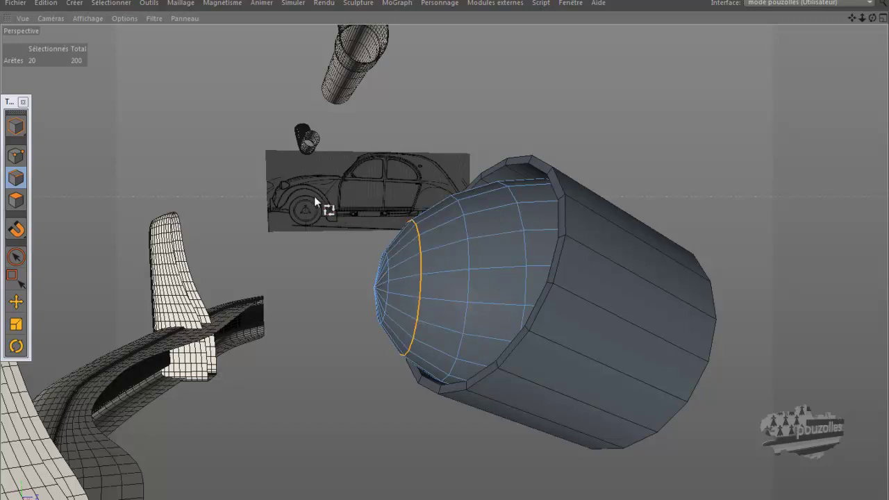
{"action": "right_click", "coordinate": [222, 111]}
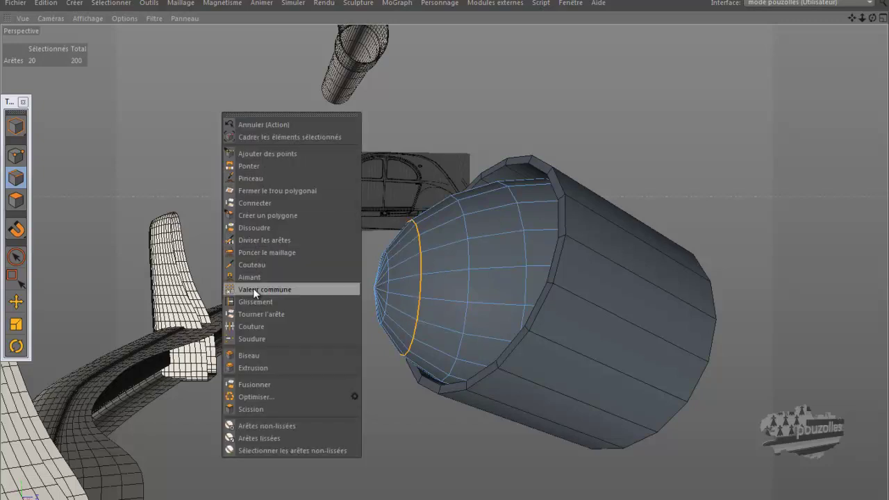
{"action": "left_click", "coordinate": [258, 227]}
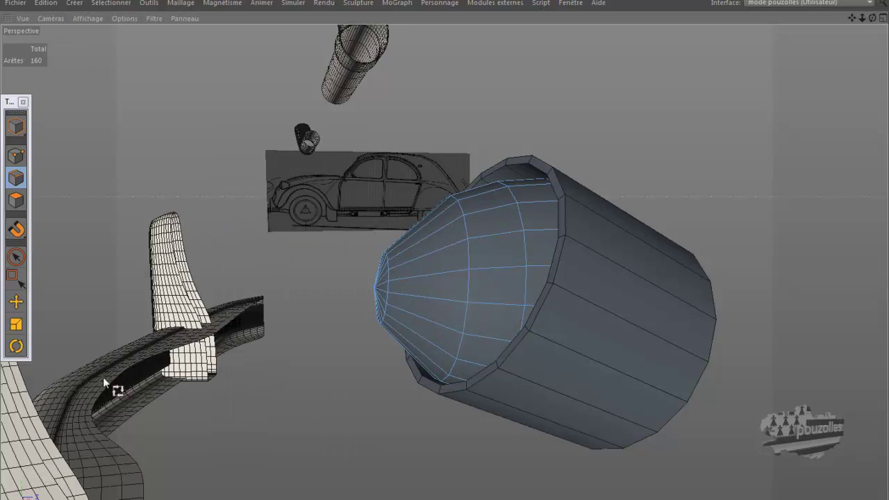
Try to place Cylindre, with its hemisphere, in the Neutre group under carrosserie's Symétrie.
{"action": "mouse_move", "coordinate": [80, 499]}
{"action": "left_click", "coordinate": [104, 499]}
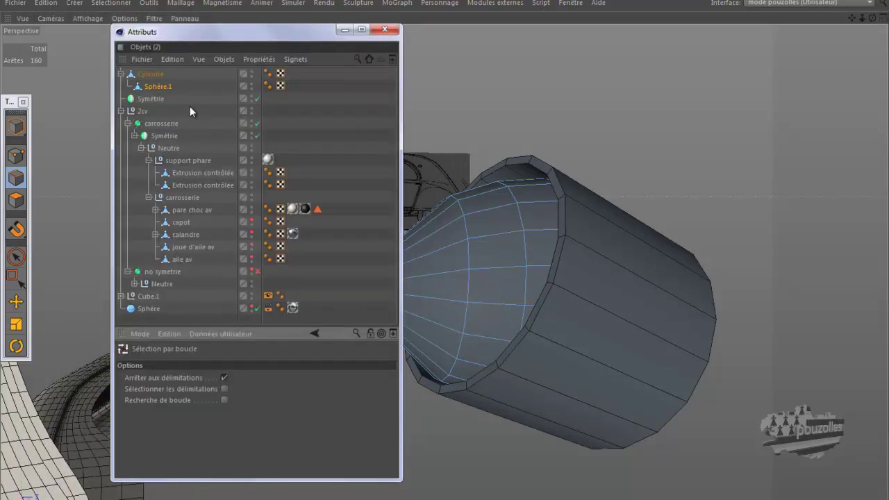
{"action": "left_click_drag", "start_coordinate": [154, 75], "coordinate": [174, 159]}
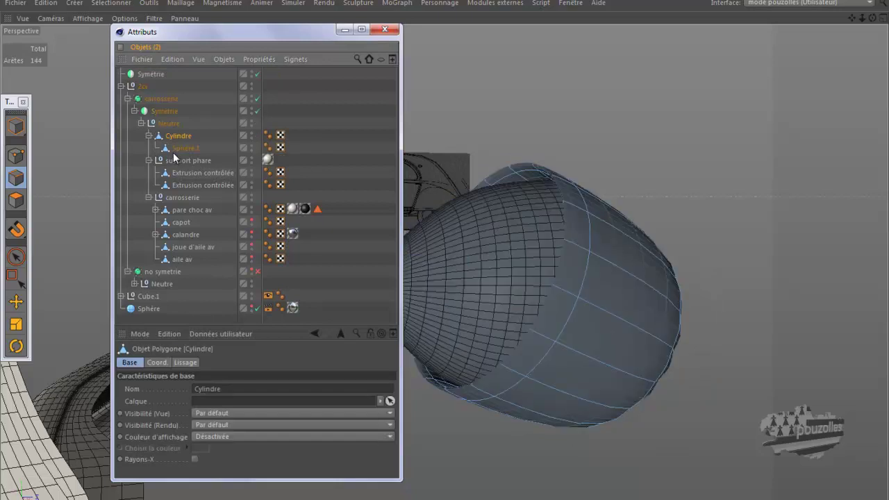
{"action": "left_click_drag", "start_coordinate": [279, 36], "coordinate": [239, 70]}
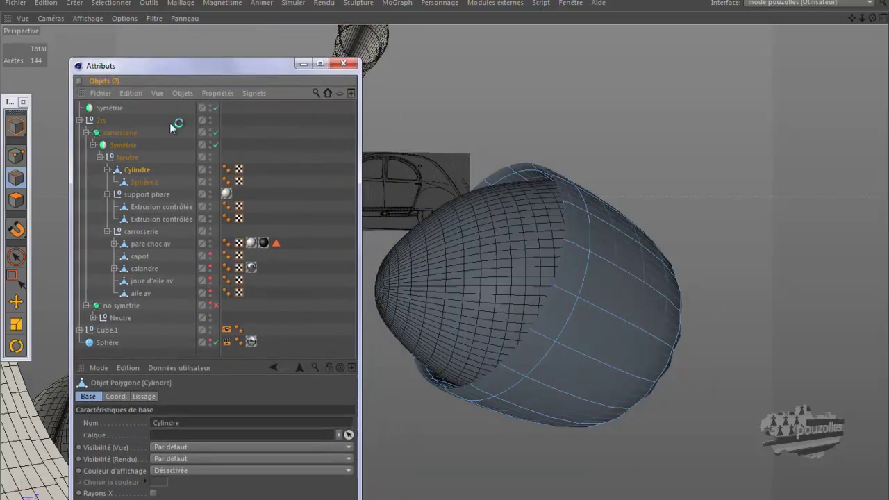
{"action": "left_click_drag", "start_coordinate": [117, 113], "coordinate": [117, 114]}
{"action": "left_click", "coordinate": [342, 64]}
Show the capot, calandre, joue d'aile av and aile av again around the indicator.
{"action": "mouse_move", "coordinate": [451, 255]}
{"action": "left_mouse_down", "text": "alt"}
{"action": "mouse_move", "coordinate": [472, 254]}
{"action": "mouse_move", "coordinate": [443, 251]}
{"action": "left_mouse_up", "text": "alt"}
{"action": "right_click_drag", "start_coordinate": [425, 218], "coordinate": [179, 455], "text": "alt"}
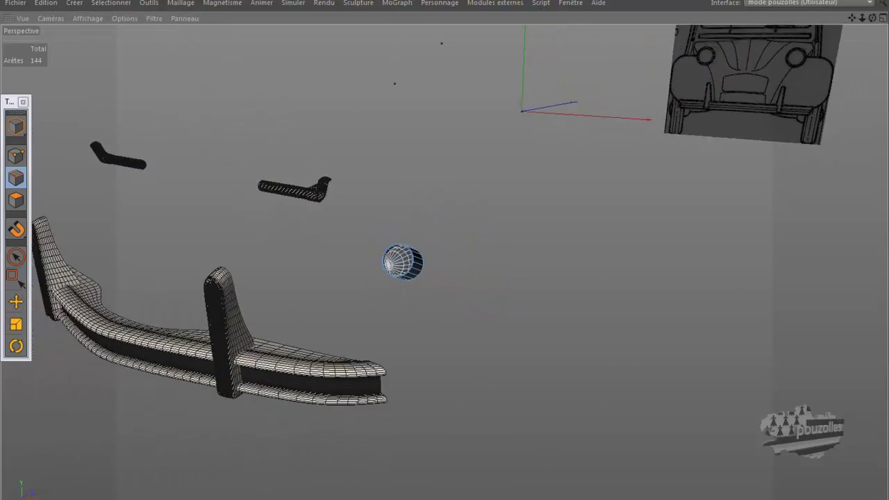
{"action": "left_click", "coordinate": [143, 499]}
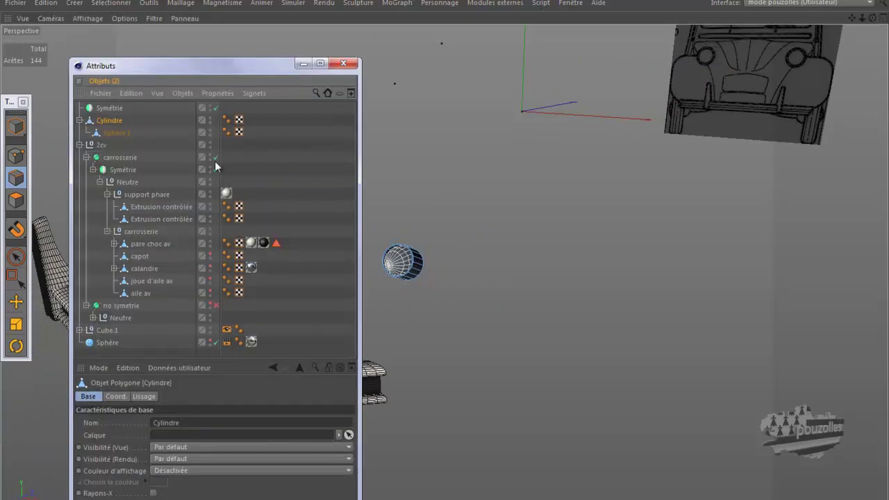
{"action": "left_click_drag", "start_coordinate": [212, 257], "coordinate": [212, 303]}
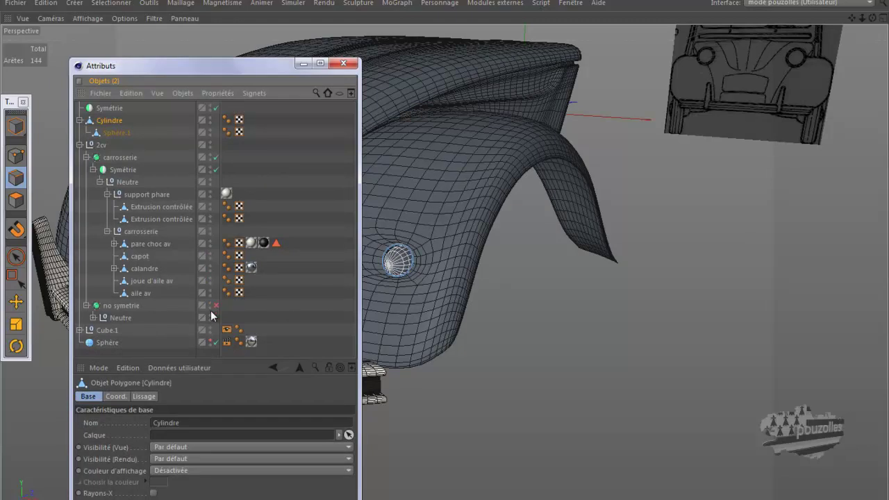
Enable the no symetrie object and hide the background Sphère in the viewport.
{"action": "left_click", "coordinate": [216, 306]}
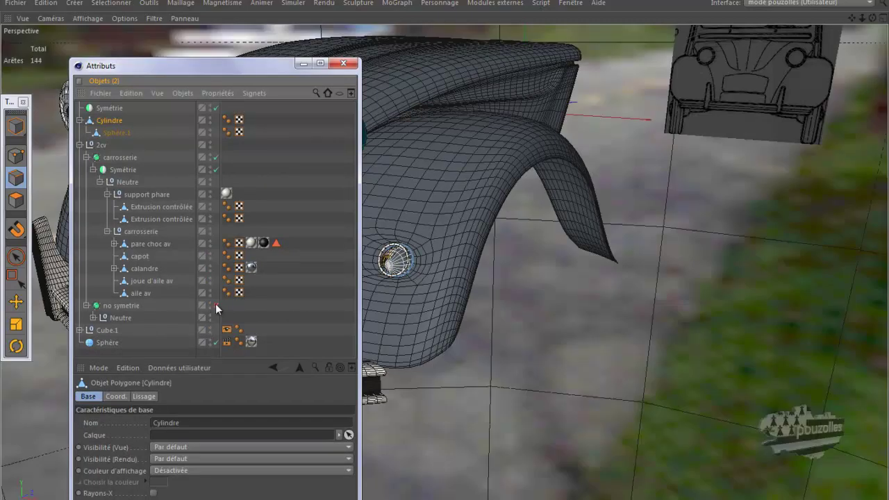
{"action": "left_click", "coordinate": [211, 341]}
{"action": "left_click", "coordinate": [210, 339]}
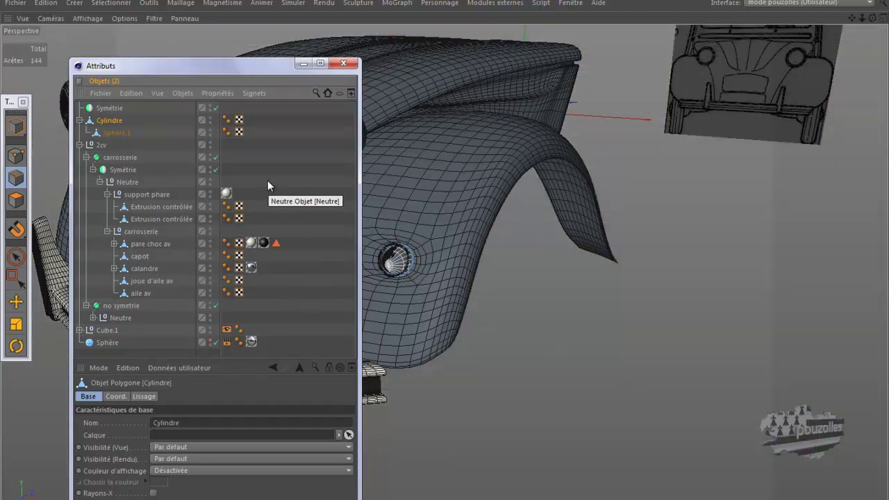
{"action": "left_click", "coordinate": [304, 64]}
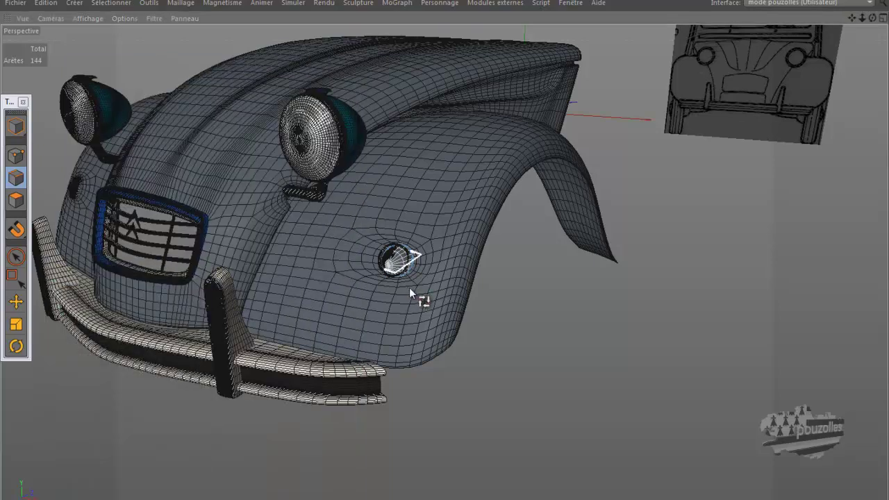
Hide the existing clignotant and clignotant.1 groups inside no symetrie so only the new indicator fills the fender hole.
{"action": "scroll", "coordinate": [409, 287], "scroll_direction": "up", "scroll_amount": 6}
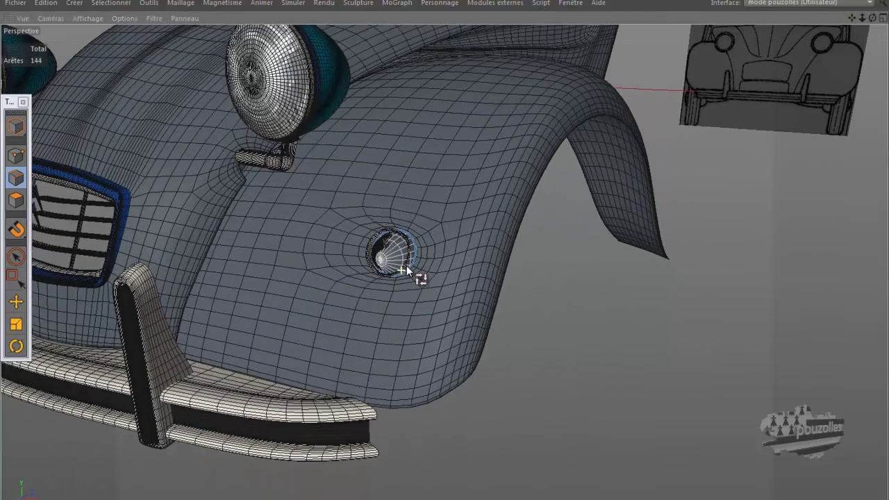
{"action": "scroll", "coordinate": [407, 266], "scroll_direction": "up", "scroll_amount": 3}
{"action": "scroll", "coordinate": [407, 265], "scroll_direction": "up", "scroll_amount": 5}
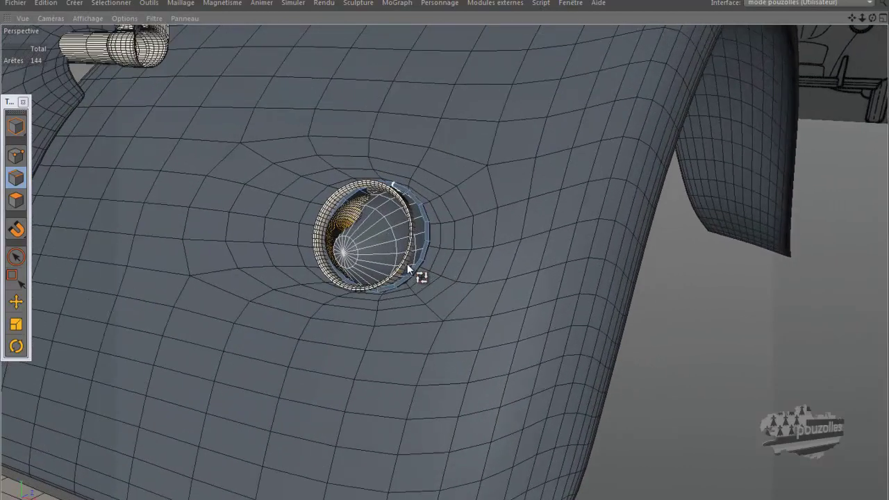
{"action": "scroll", "coordinate": [406, 266], "scroll_direction": "up", "scroll_amount": 5}
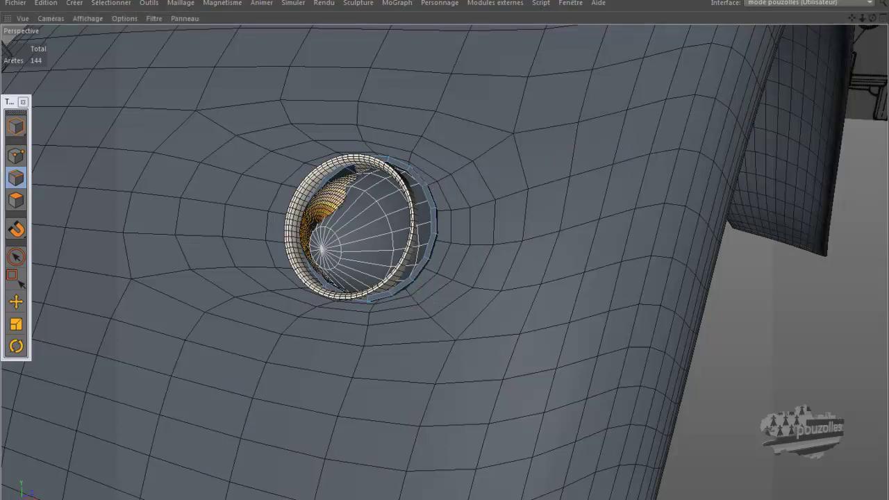
{"action": "key", "text": "shift+F5"}
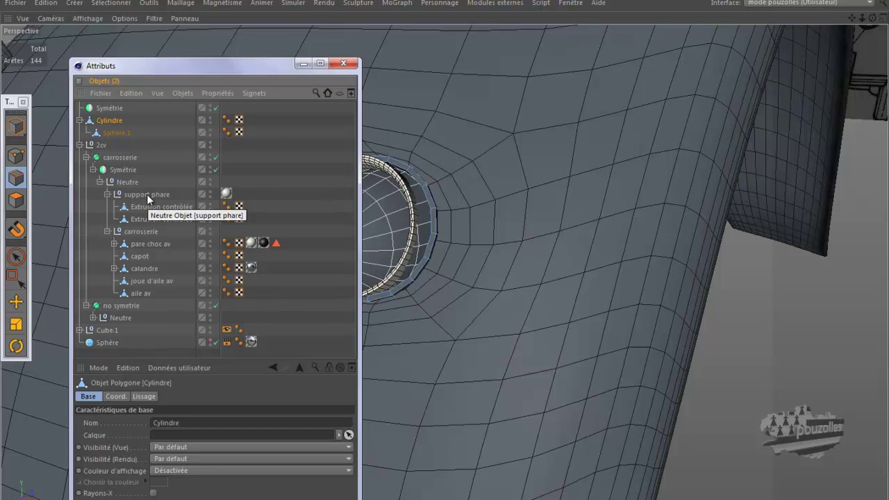
{"action": "left_click", "coordinate": [93, 317]}
{"action": "scroll", "coordinate": [152, 316], "scroll_direction": "down", "scroll_amount": 2}
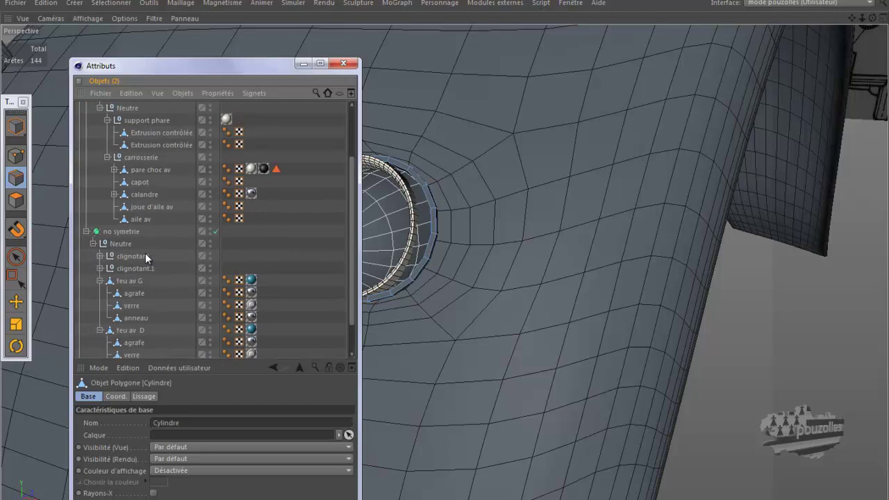
{"action": "left_click", "coordinate": [211, 254]}
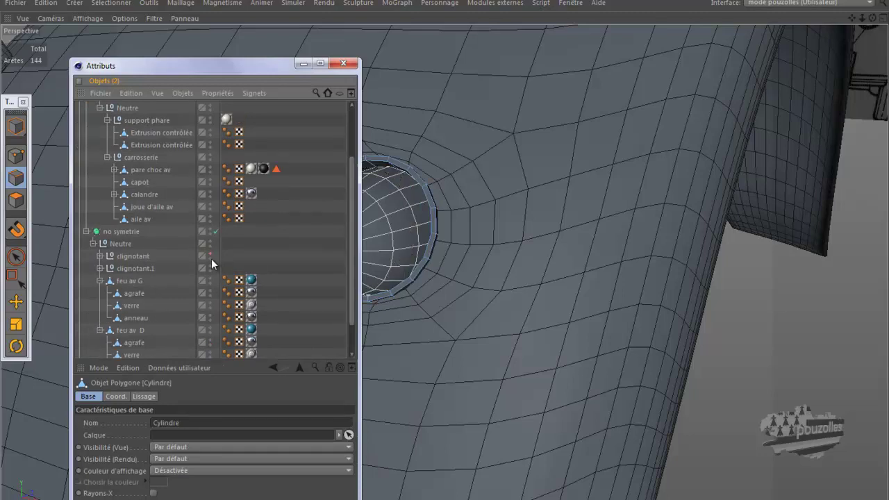
{"action": "left_click", "coordinate": [210, 259]}
{"action": "left_click", "coordinate": [212, 271]}
{"action": "left_click", "coordinate": [303, 64]}
Render the active view with the whole front end in frame to check the new indicator on the fender.
{"action": "left_click_drag", "start_coordinate": [302, 67], "coordinate": [440, 324], "text": "alt"}
{"action": "scroll", "coordinate": [439, 321], "scroll_direction": "down", "scroll_amount": 8}
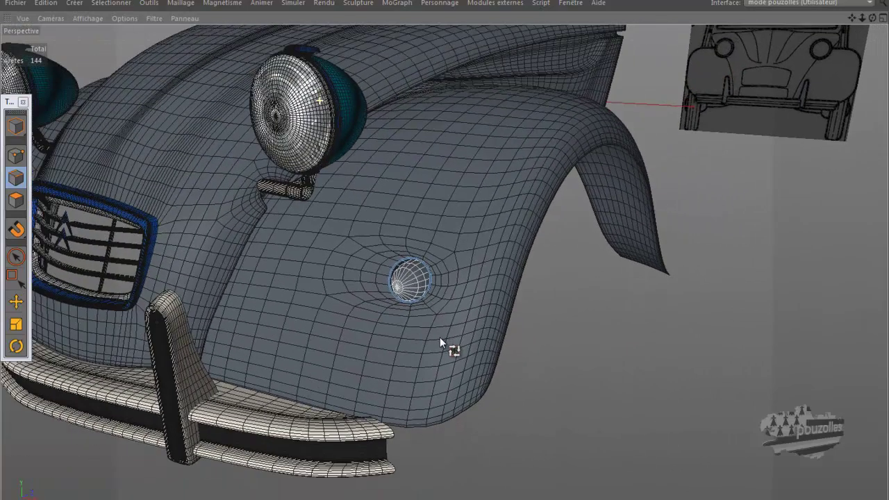
{"action": "scroll", "coordinate": [439, 337], "scroll_direction": "down", "scroll_amount": 3}
{"action": "left_click_drag", "start_coordinate": [439, 337], "coordinate": [555, 309], "text": "alt"}
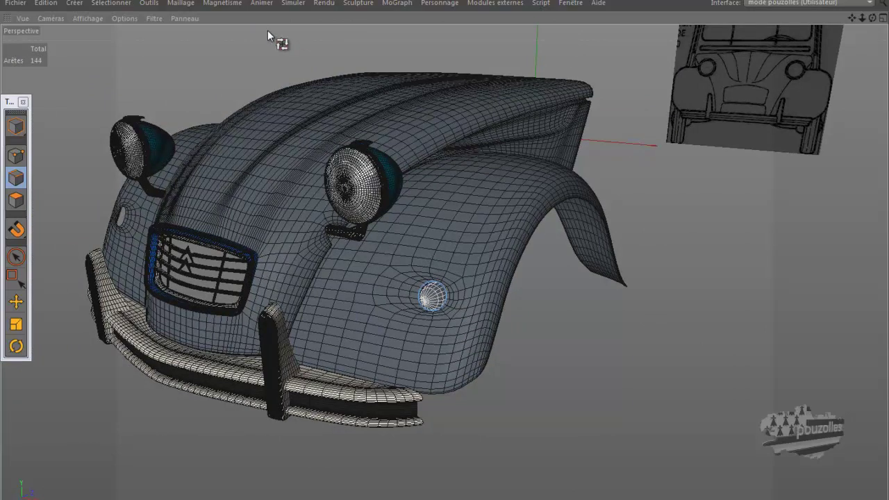
{"action": "key", "text": "ctrl+r"}
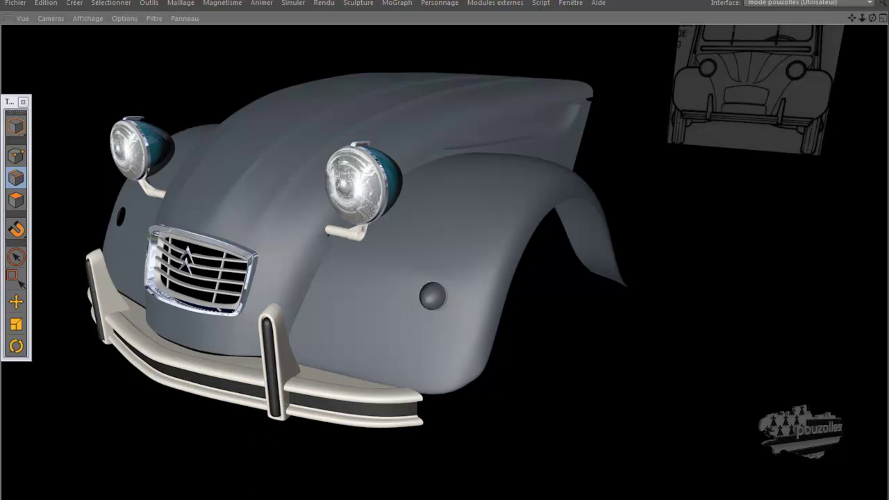
{"action": "key", "text": "alt+Tab"}
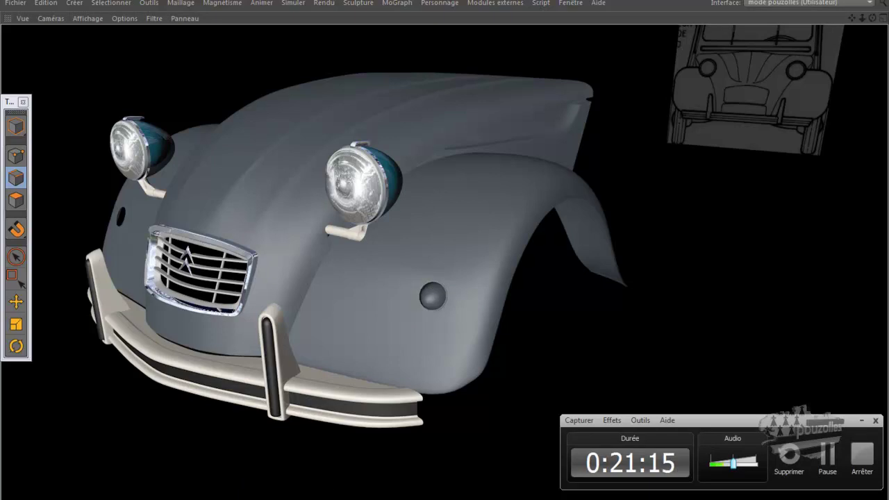